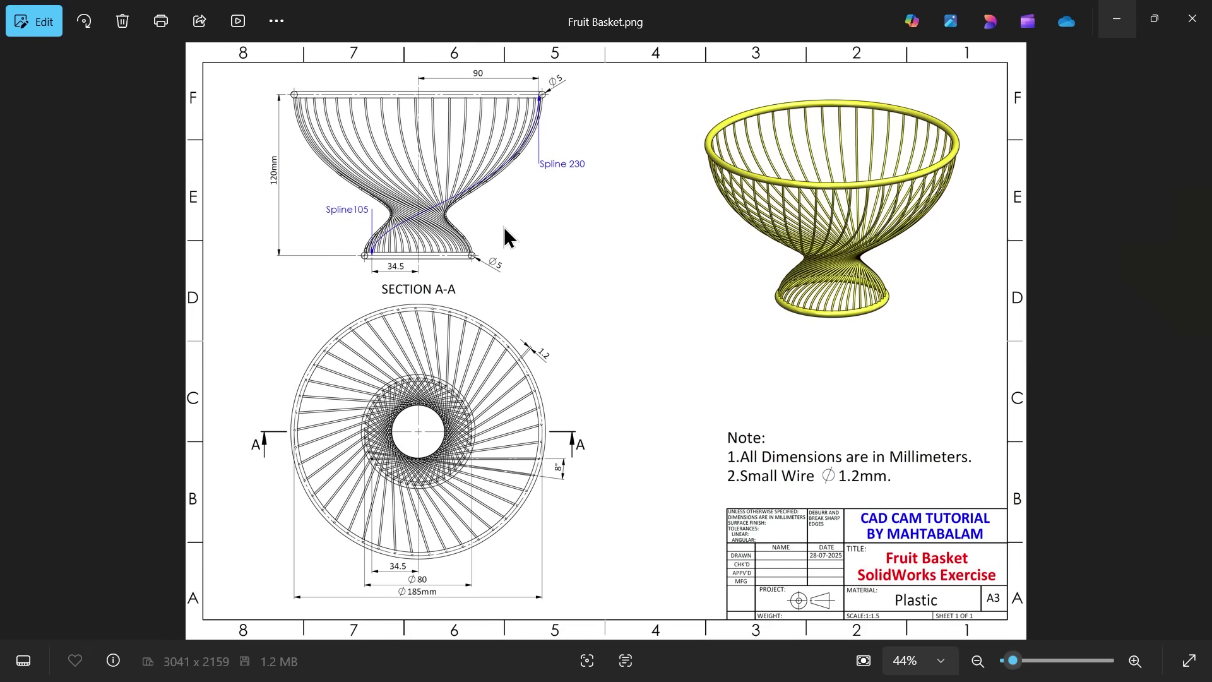
{"action": "scroll", "coordinate": [418, 171], "scroll_direction": "up", "scroll_amount": 1}
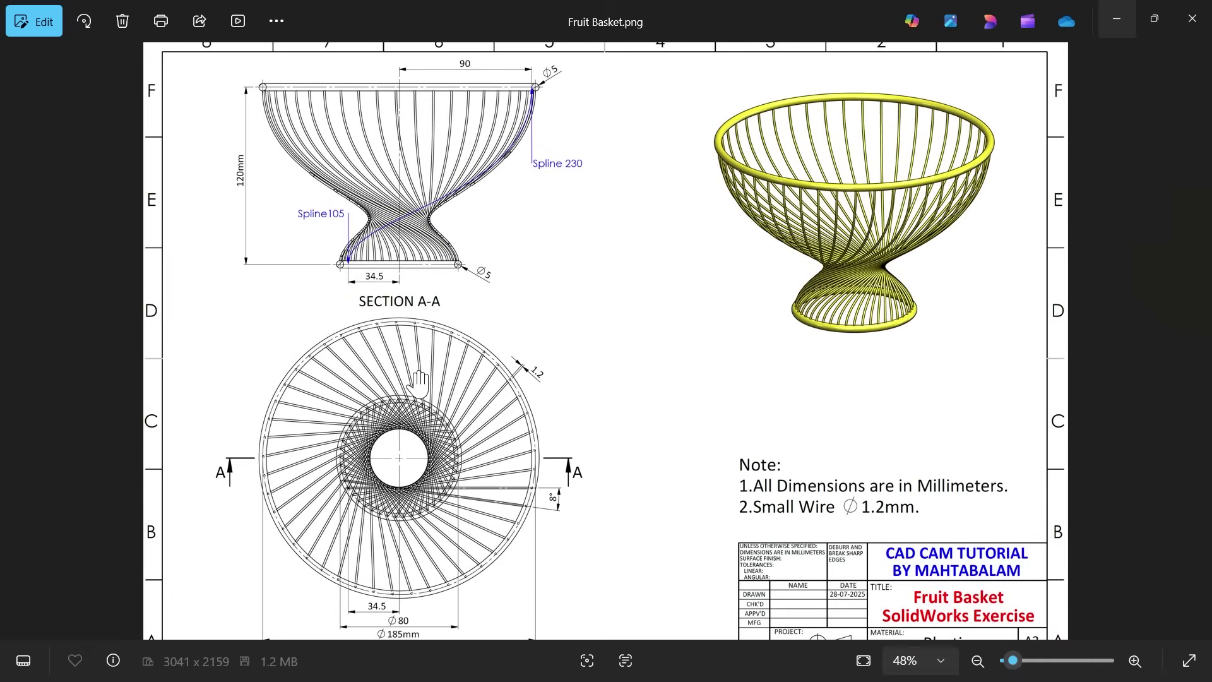
Study the reference drawing's section and top views, then return to SOLIDWORKS
{"action": "mouse_move", "coordinate": [397, 434]}
{"action": "left_mouse_down"}
{"action": "mouse_move", "coordinate": [396, 386]}
{"action": "mouse_move", "coordinate": [416, 410]}
{"action": "left_mouse_up"}
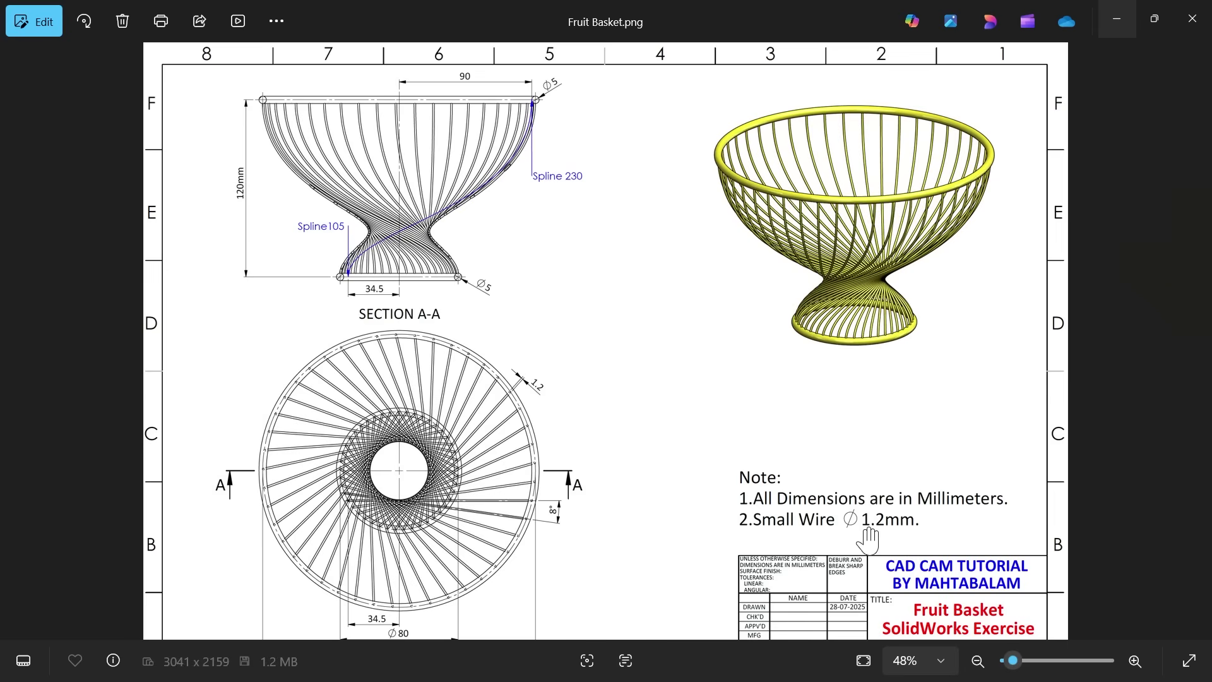
{"action": "scroll", "coordinate": [391, 239], "scroll_direction": "up", "scroll_amount": 1}
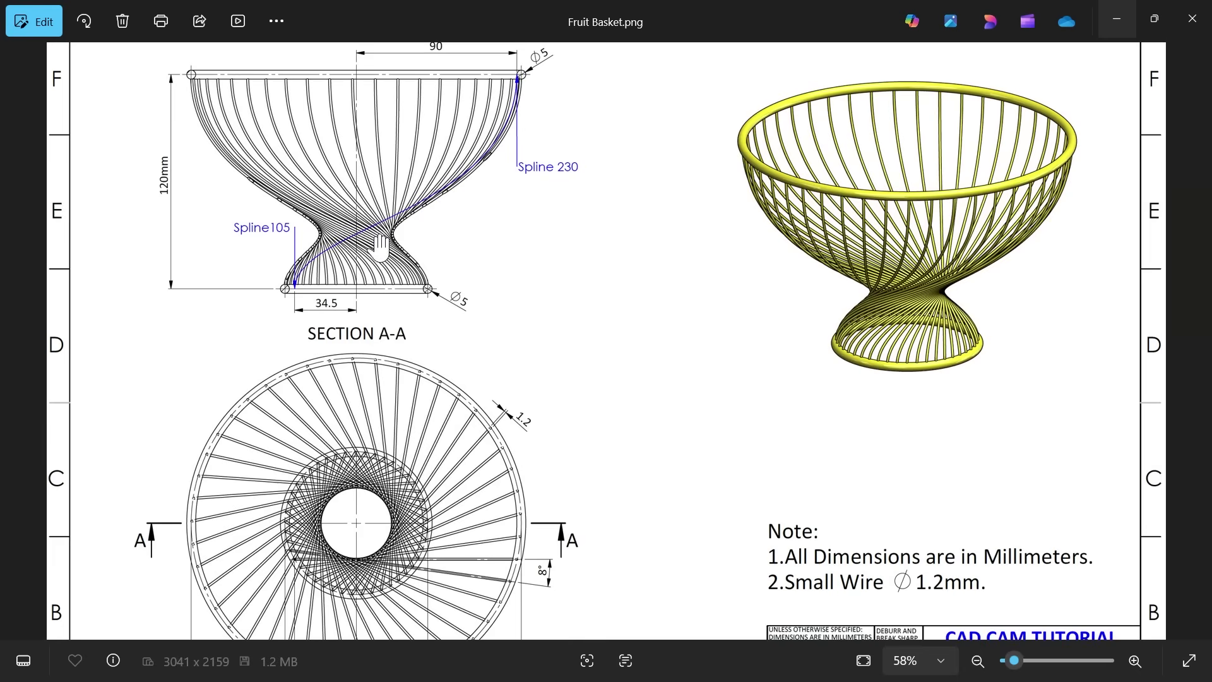
{"action": "left_click_drag", "start_coordinate": [342, 322], "coordinate": [382, 372]}
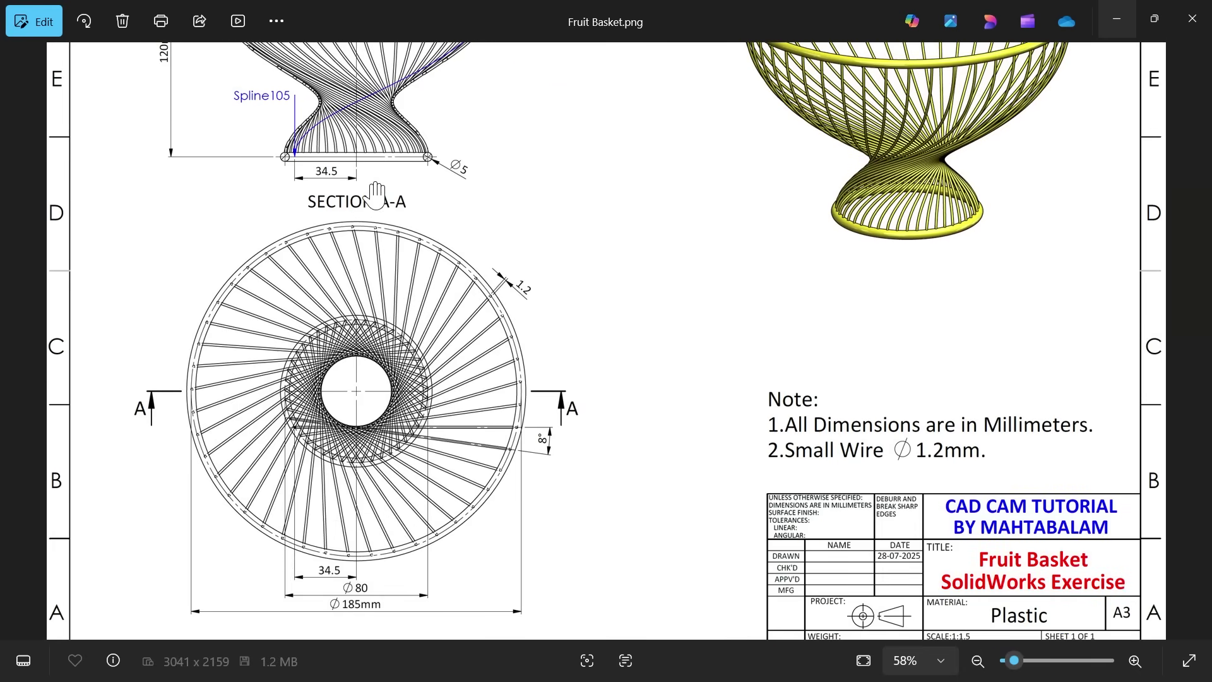
{"action": "scroll", "coordinate": [412, 152], "scroll_direction": "up", "scroll_amount": 1}
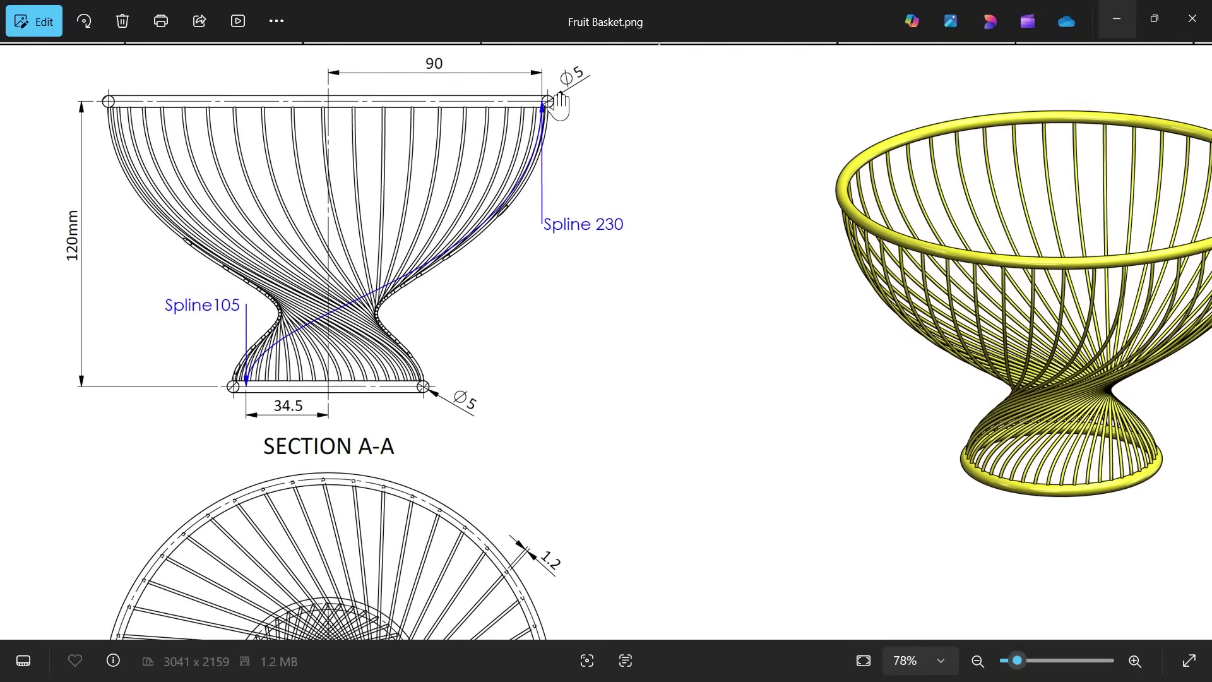
{"action": "scroll", "coordinate": [549, 104], "scroll_direction": "up", "scroll_amount": 2}
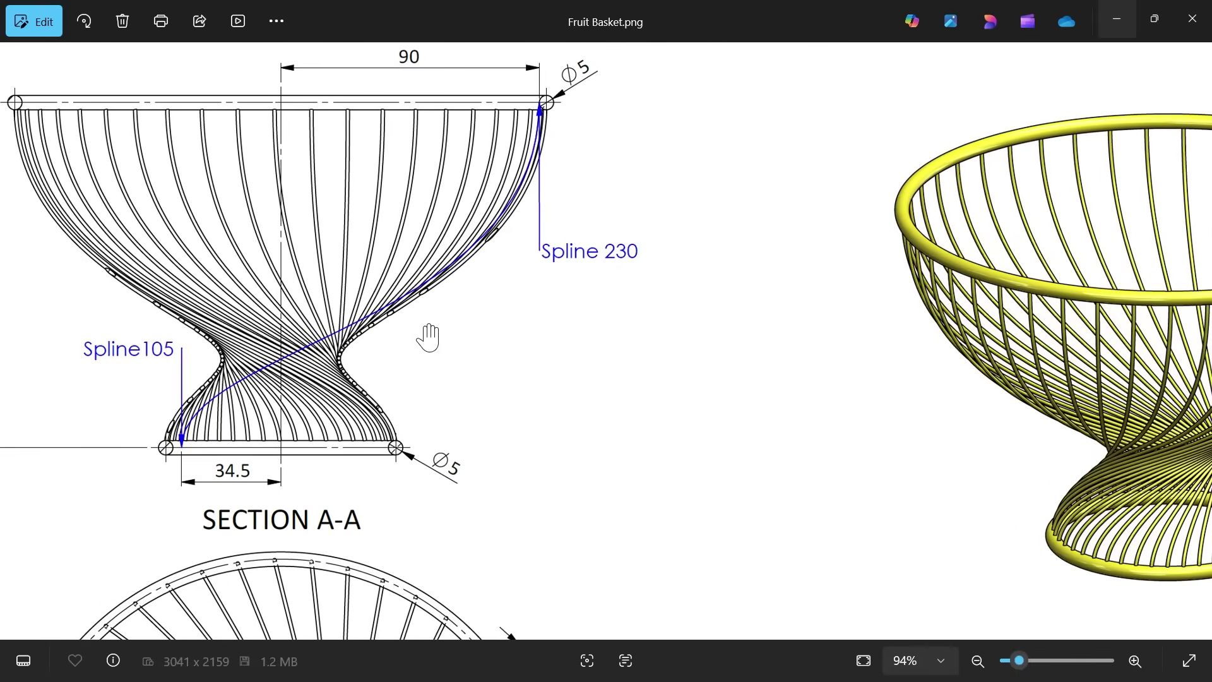
{"action": "left_click_drag", "start_coordinate": [401, 350], "coordinate": [562, 349]}
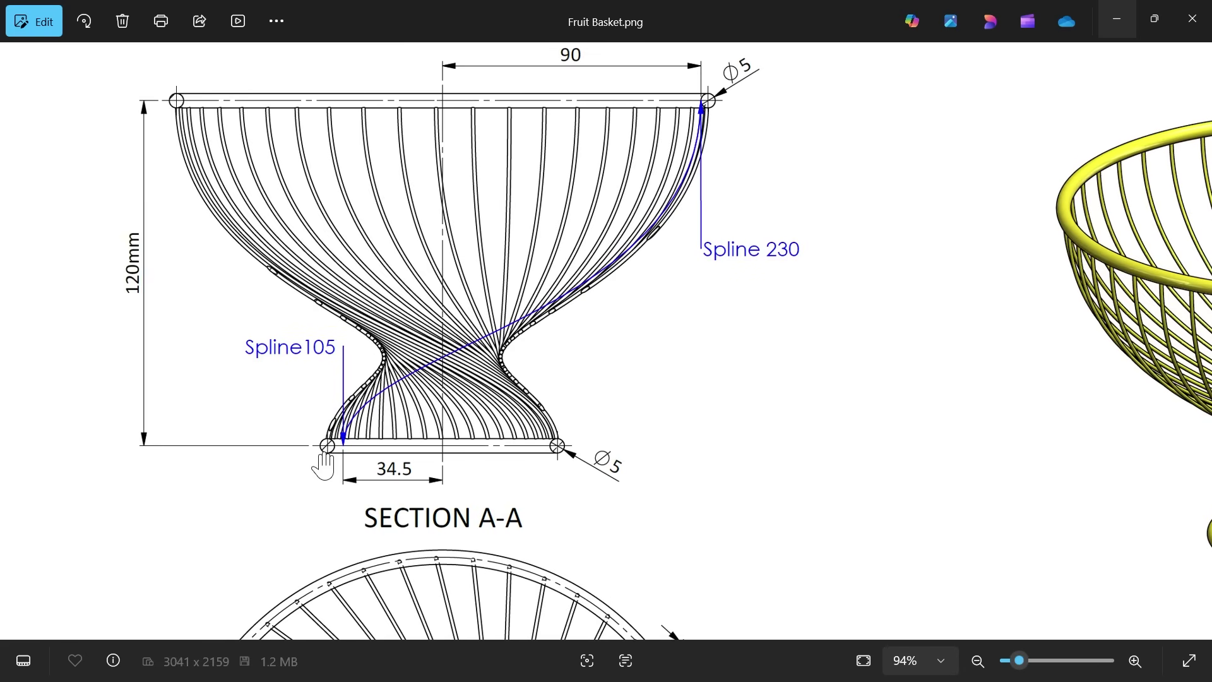
{"action": "left_click_drag", "start_coordinate": [324, 461], "coordinate": [360, 247]}
{"action": "left_click_drag", "start_coordinate": [360, 408], "coordinate": [370, 237]}
{"action": "scroll", "coordinate": [384, 496], "scroll_direction": "down", "scroll_amount": 2}
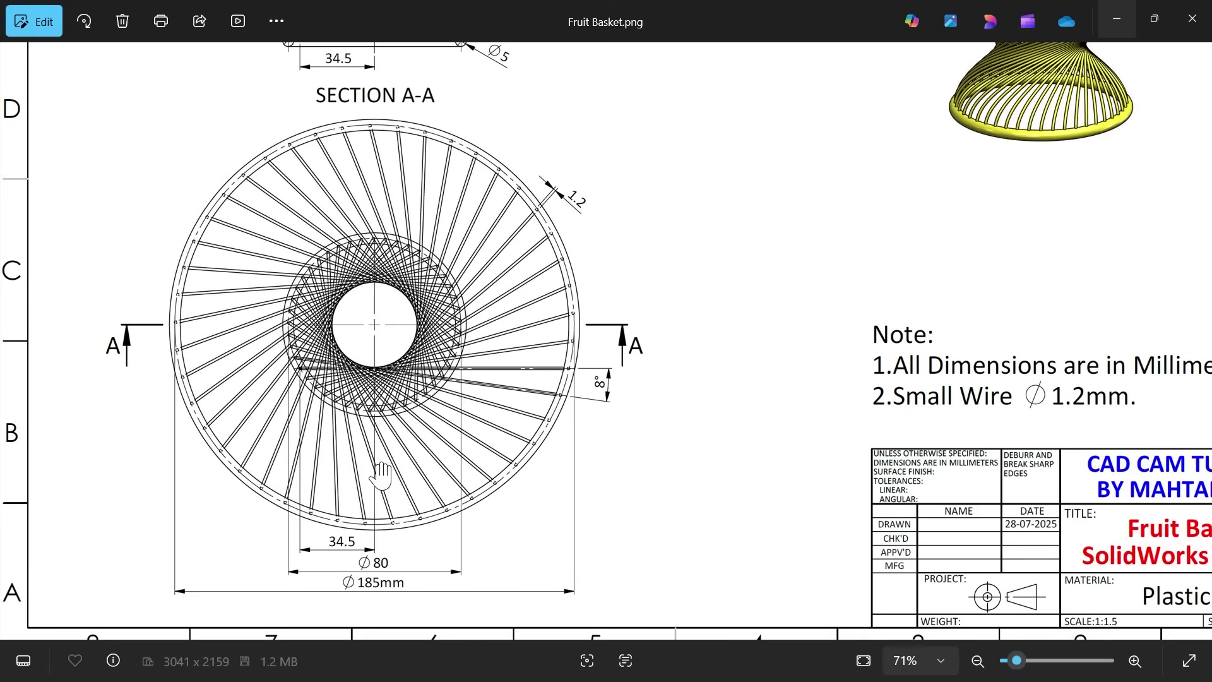
{"action": "scroll", "coordinate": [392, 569], "scroll_direction": "up", "scroll_amount": 2}
{"action": "scroll", "coordinate": [379, 568], "scroll_direction": "up", "scroll_amount": 1}
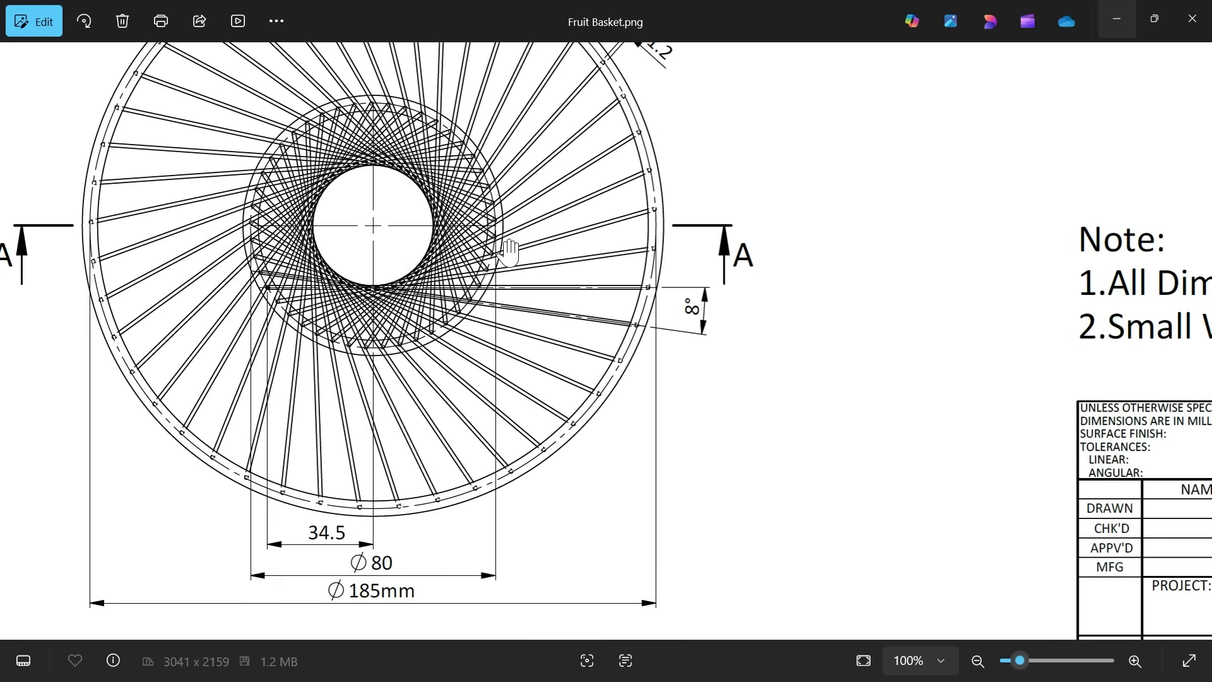
{"action": "scroll", "coordinate": [510, 248], "scroll_direction": "up", "scroll_amount": 2}
{"action": "scroll", "coordinate": [473, 407], "scroll_direction": "down", "scroll_amount": 2}
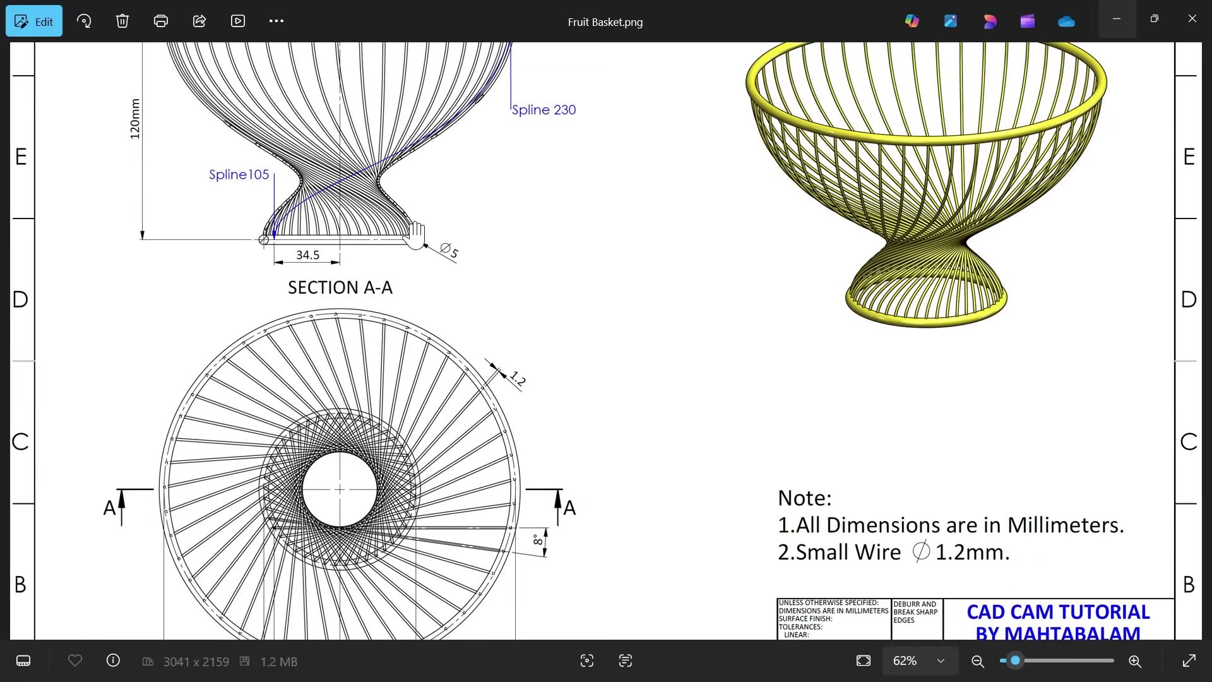
{"action": "left_click_drag", "start_coordinate": [417, 231], "coordinate": [438, 331]}
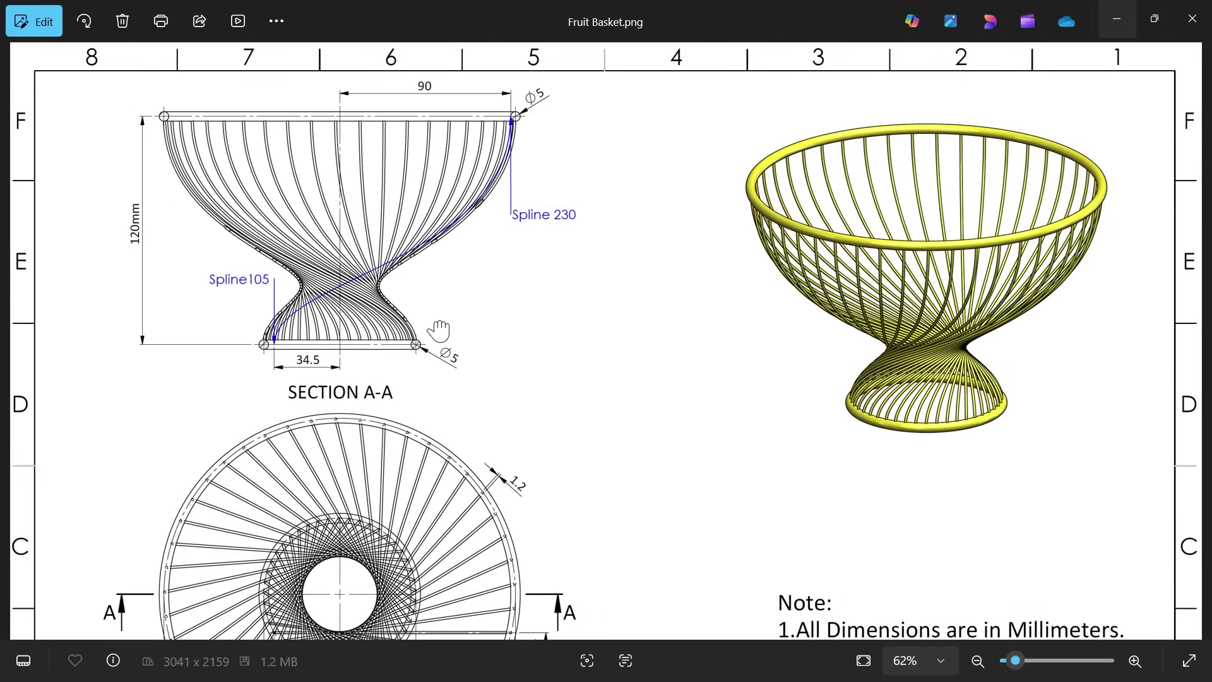
{"action": "left_click", "coordinate": [1117, 19]}
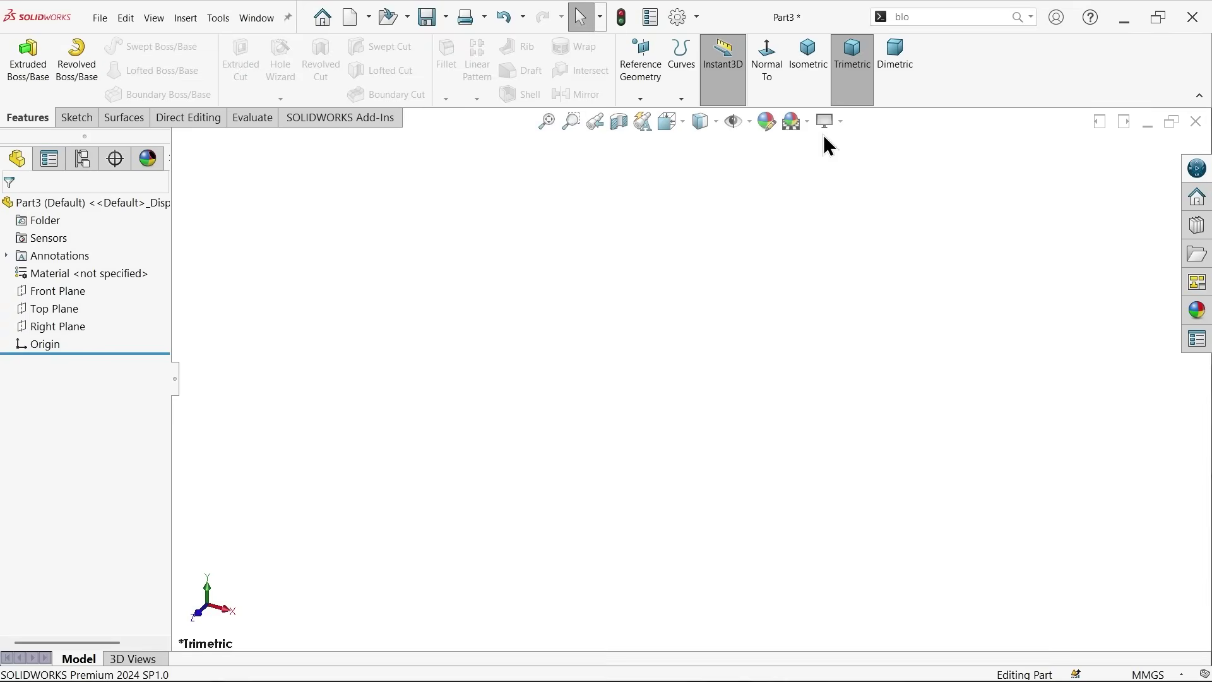
On a Front Plane sketch, draw connected bottom, vertical and top centerlines from the origin
{"action": "left_click", "coordinate": [72, 291]}
{"action": "left_click", "coordinate": [101, 271]}
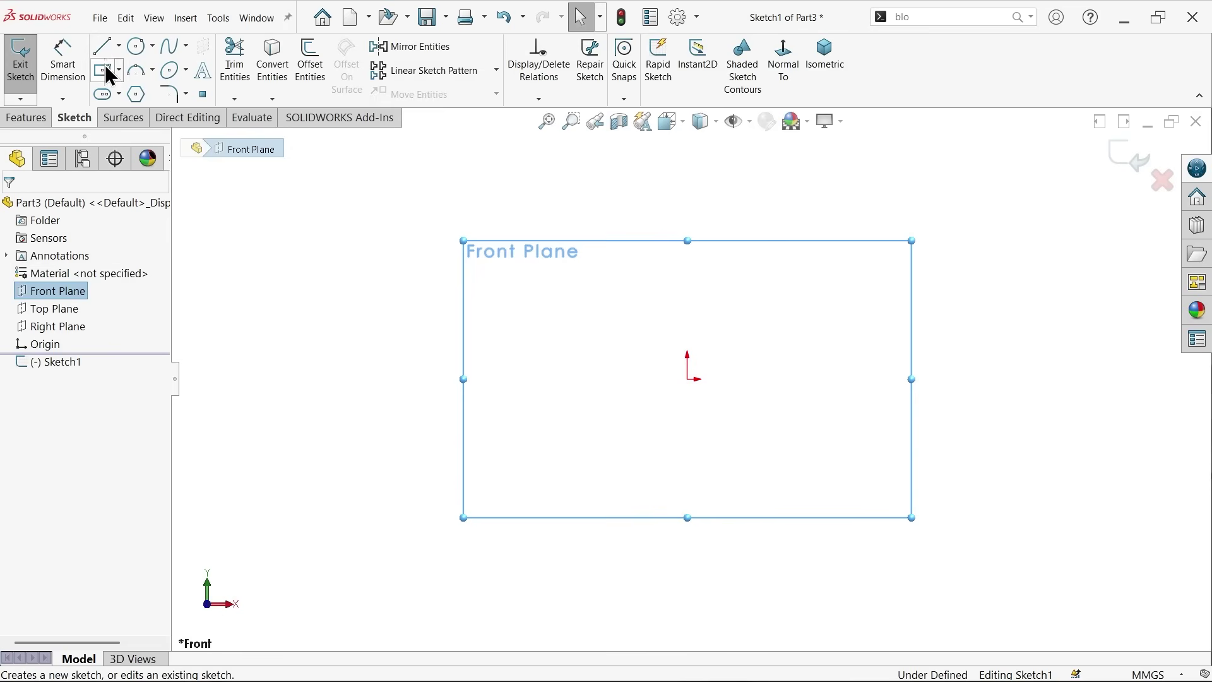
{"action": "left_click", "coordinate": [121, 48]}
{"action": "left_click", "coordinate": [130, 85]}
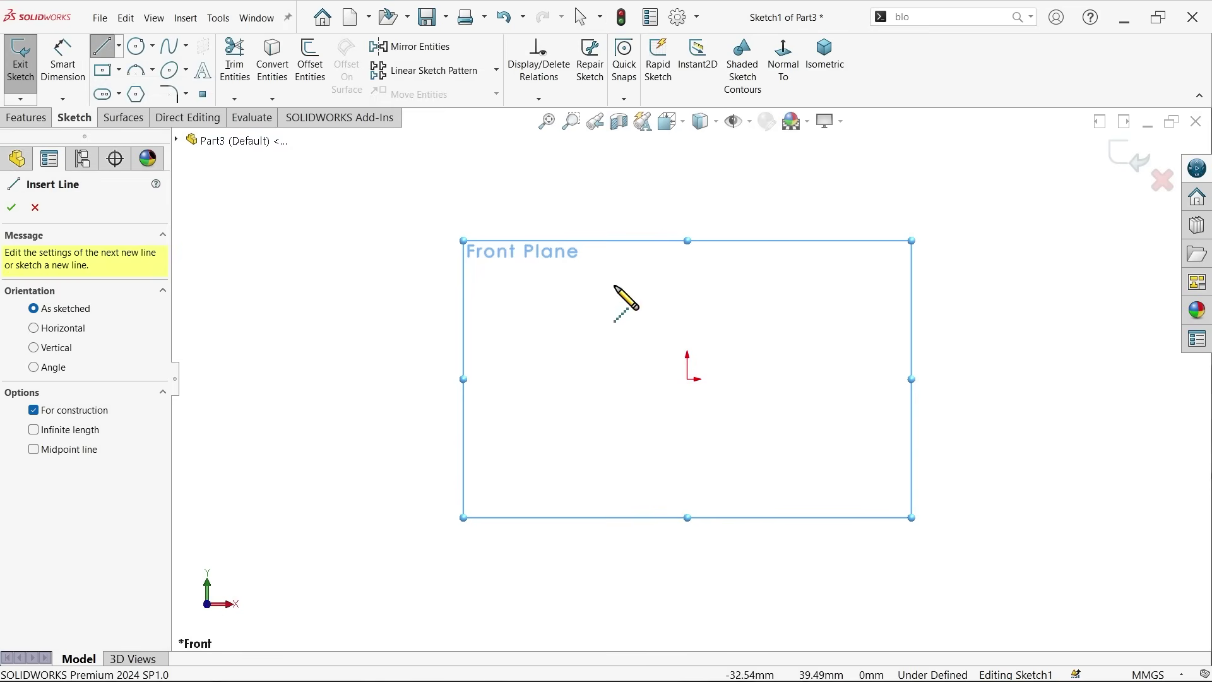
{"action": "left_click", "coordinate": [833, 391]}
{"action": "left_click", "coordinate": [688, 380]}
{"action": "left_click", "coordinate": [688, 149]}
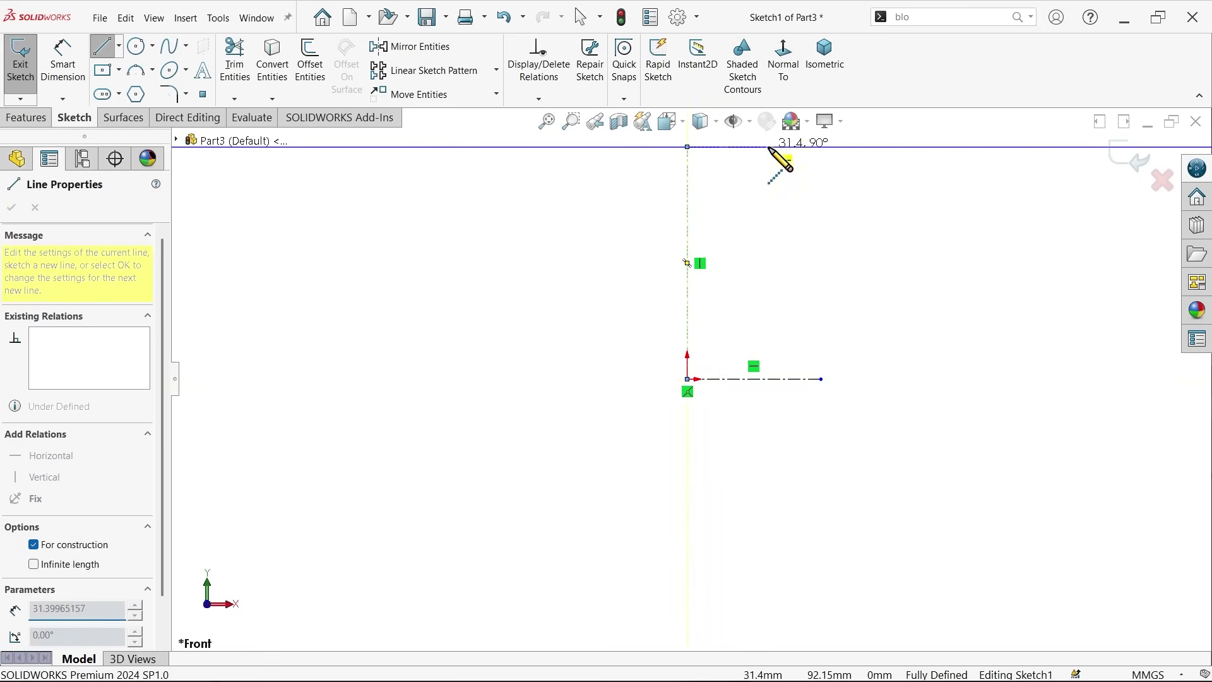
{"action": "left_click", "coordinate": [915, 149]}
{"action": "key", "text": "Escape"}
Add a small circle at the right ends of the top and bottom centerlines
{"action": "key", "text": "f"}
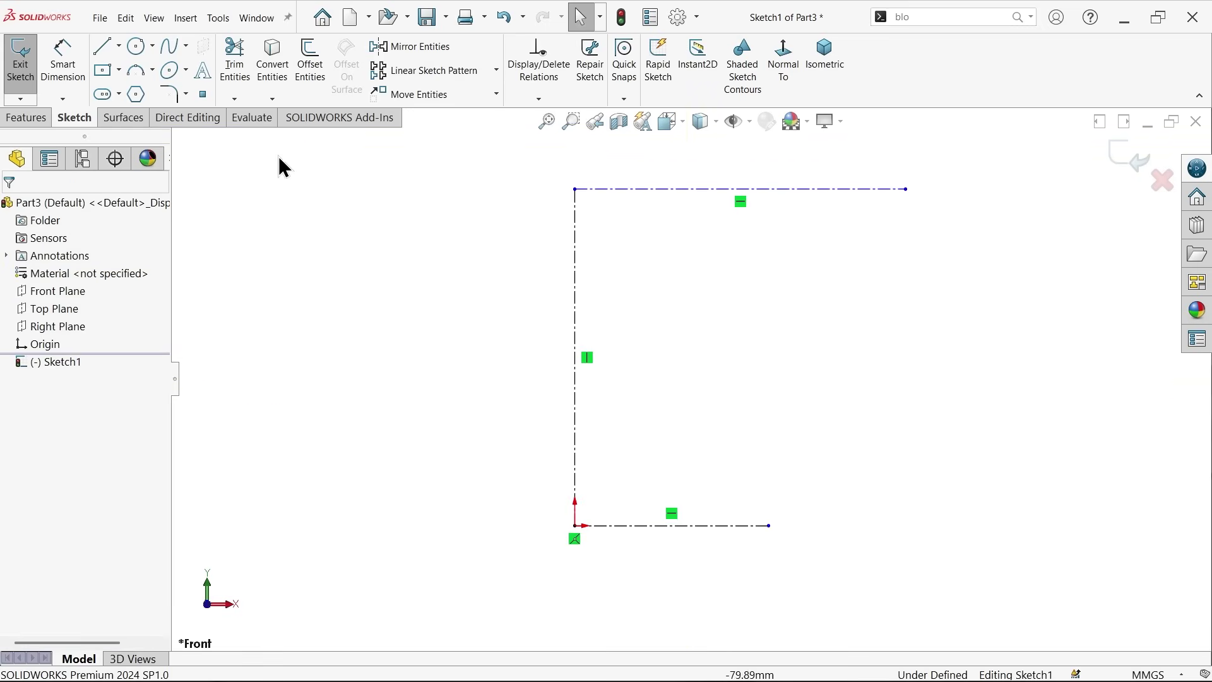
{"action": "left_click", "coordinate": [137, 47]}
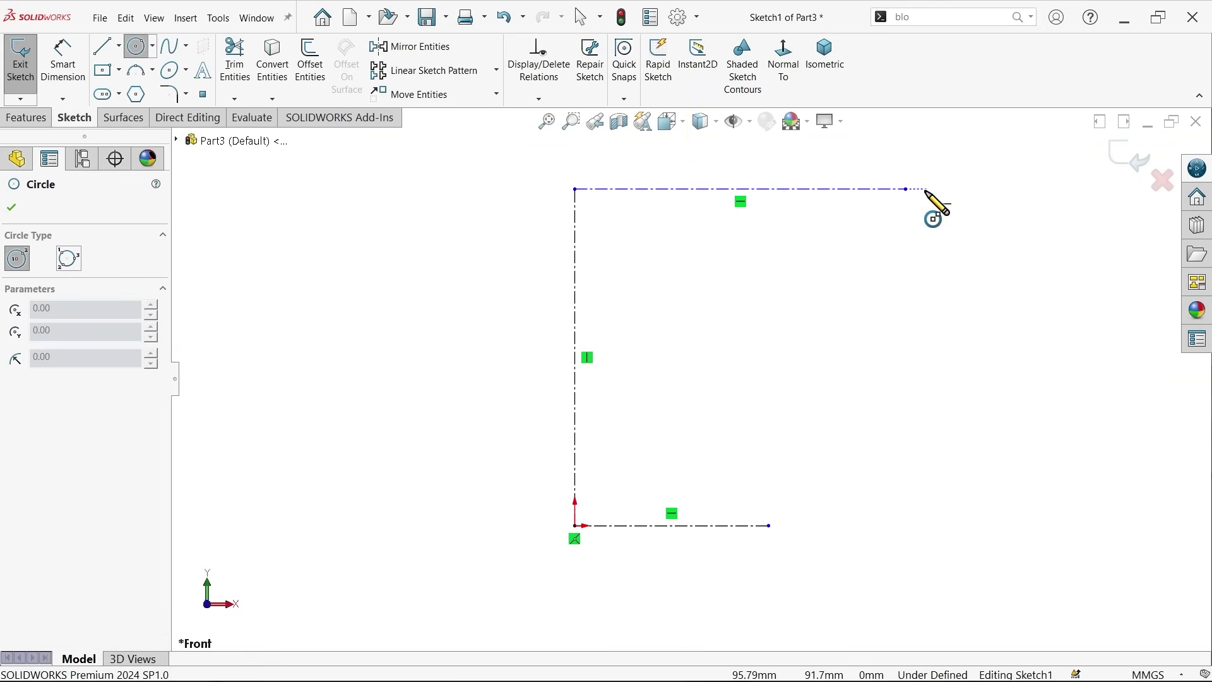
{"action": "left_click_drag", "start_coordinate": [906, 189], "coordinate": [933, 199]}
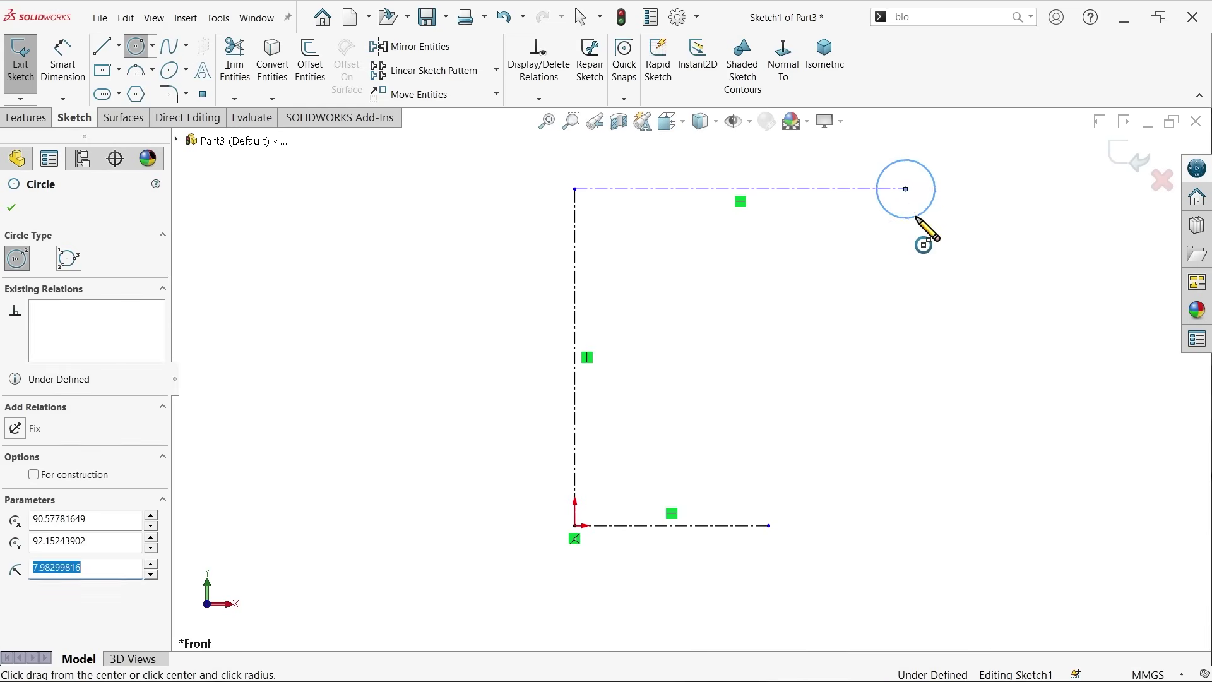
{"action": "left_click_drag", "start_coordinate": [768, 525], "coordinate": [807, 553]}
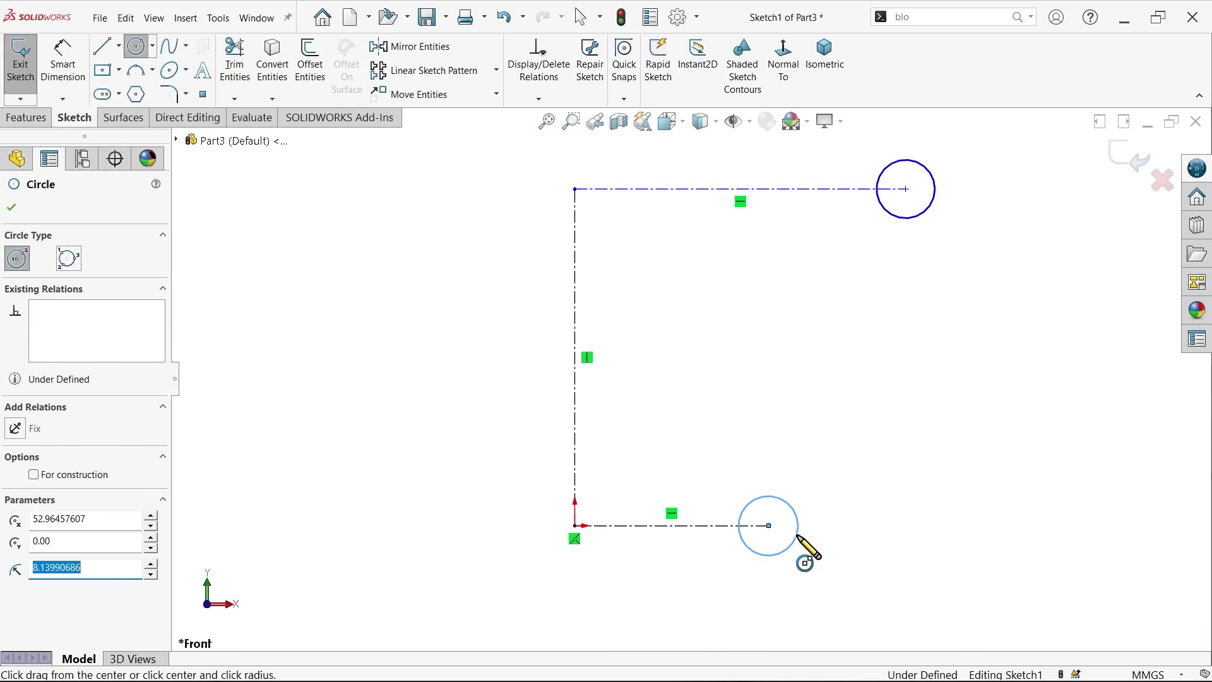
{"action": "key", "text": "Escape"}
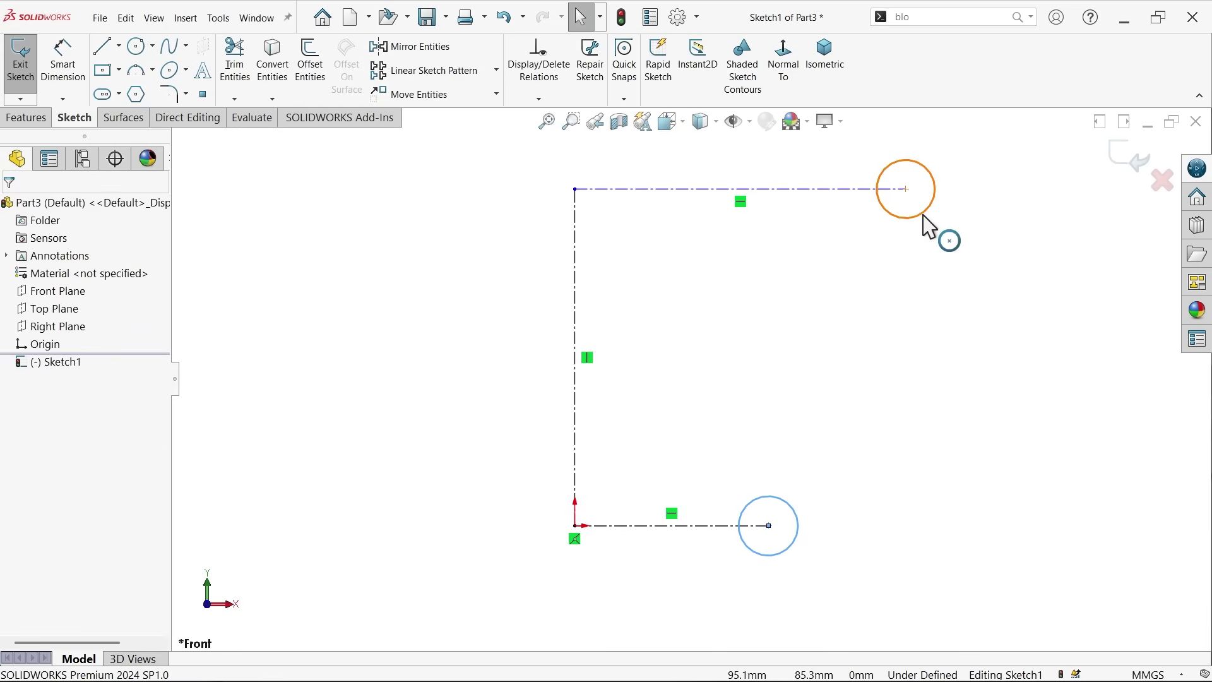
Make the two circles equal and dimension the vertical centerline to 120 mm
{"action": "left_click", "coordinate": [926, 225], "text": "ctrl"}
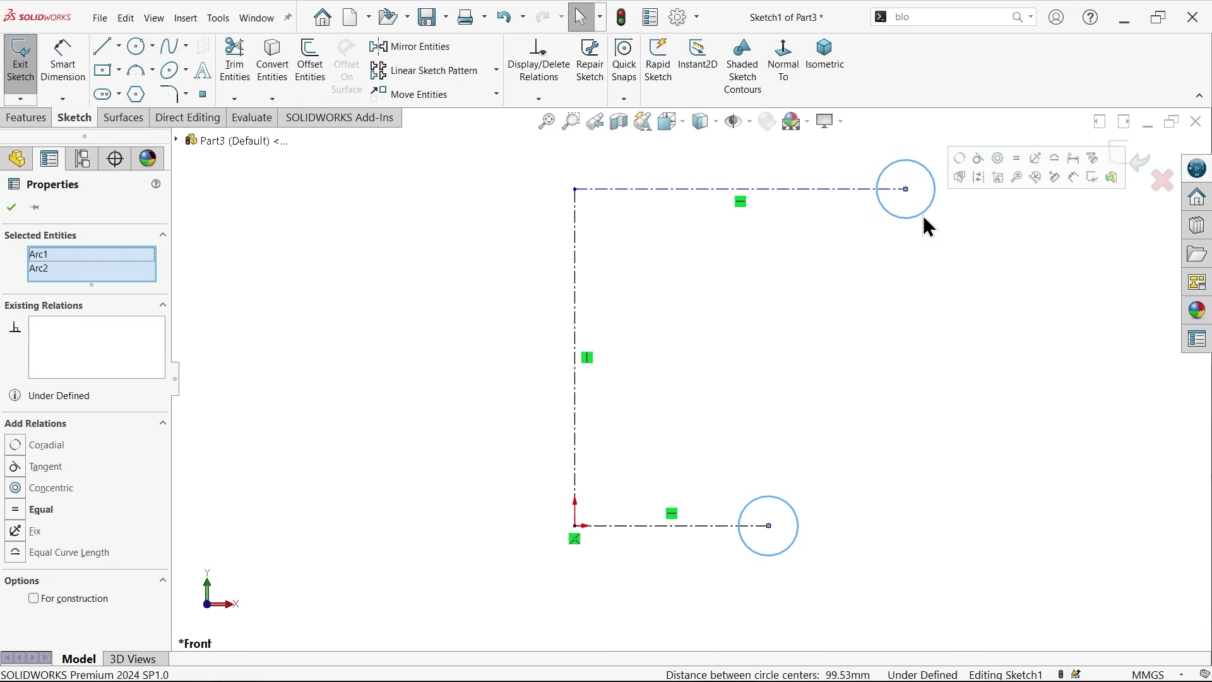
{"action": "left_click", "coordinate": [1018, 160]}
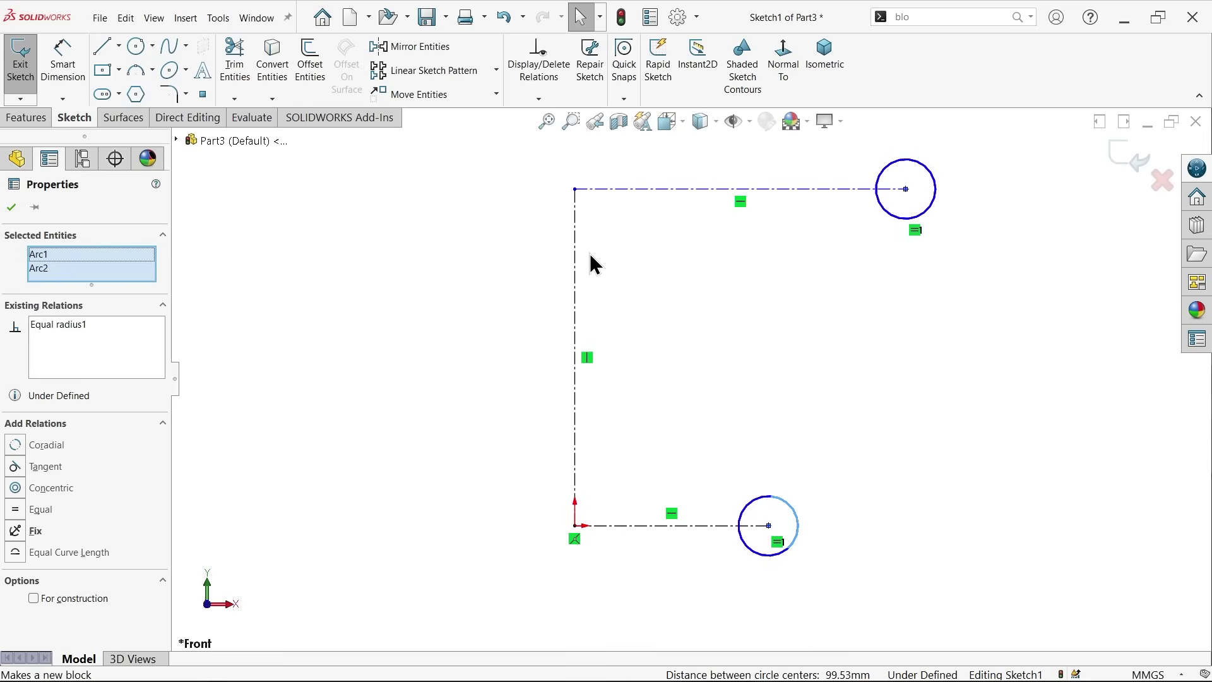
{"action": "left_click", "coordinate": [63, 62]}
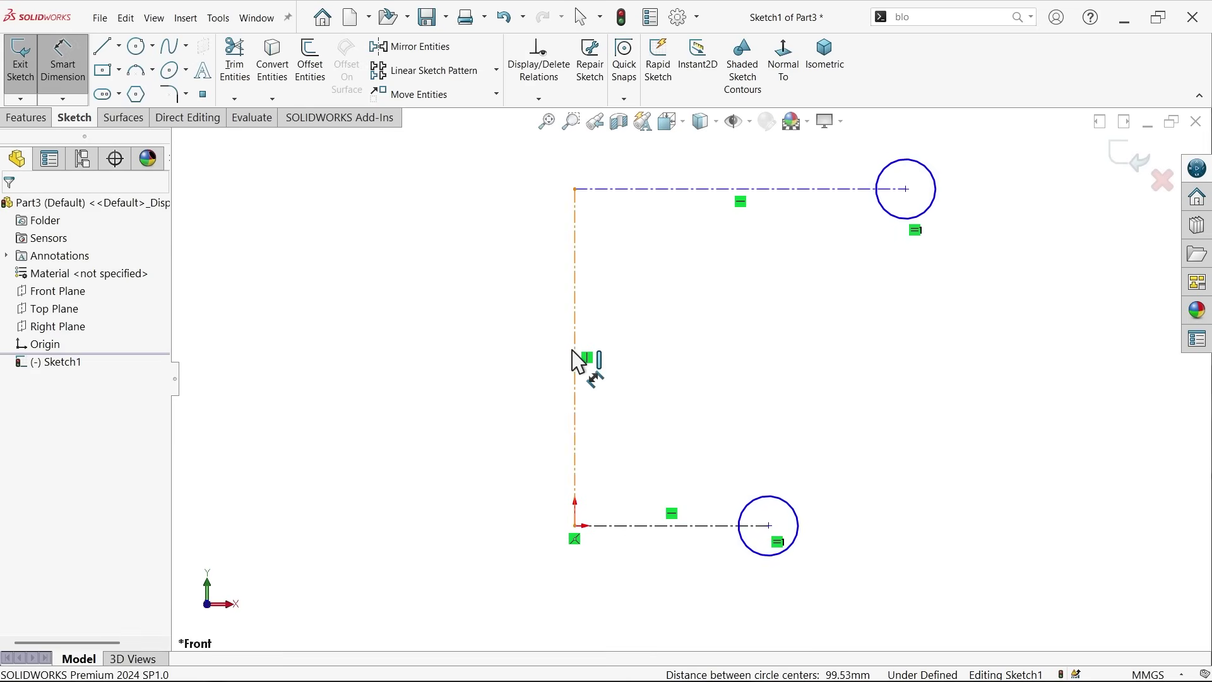
{"action": "left_click", "coordinate": [575, 360]}
{"action": "left_click", "coordinate": [510, 355]}
{"action": "type", "text": "120"}
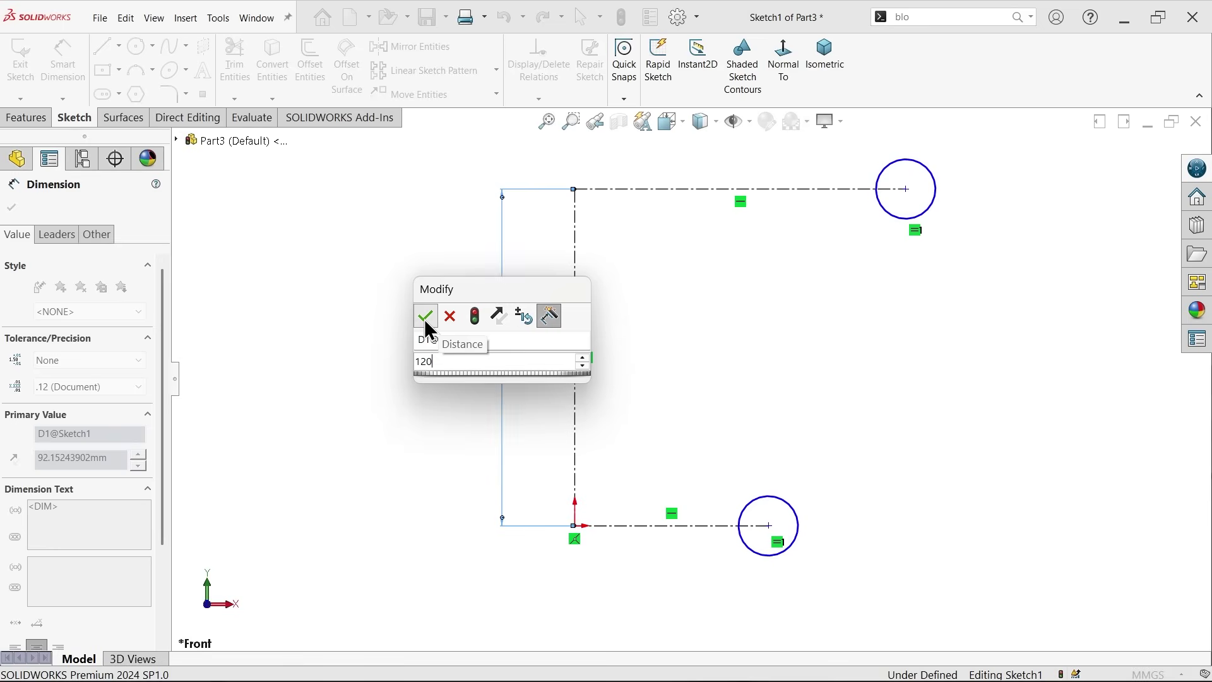
{"action": "left_click", "coordinate": [425, 317]}
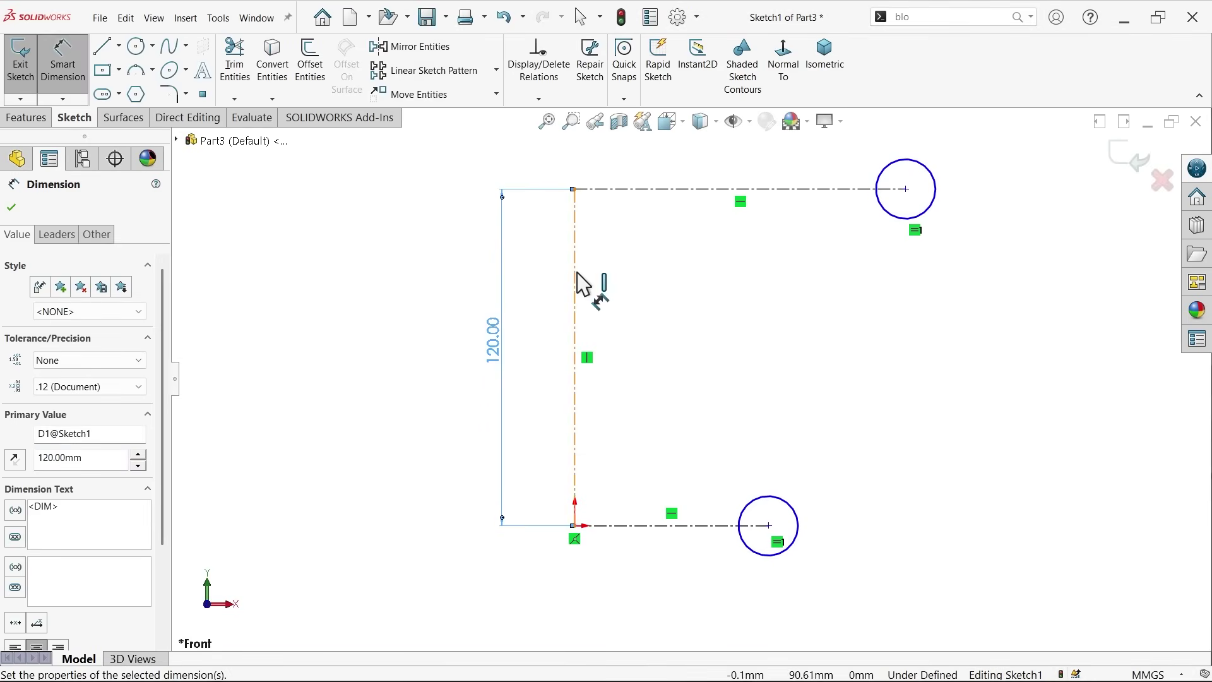
Dimension the top span to 185 mm and the bottom span to 80 mm
{"action": "left_click", "coordinate": [890, 261]}
{"action": "left_click", "coordinate": [574, 270]}
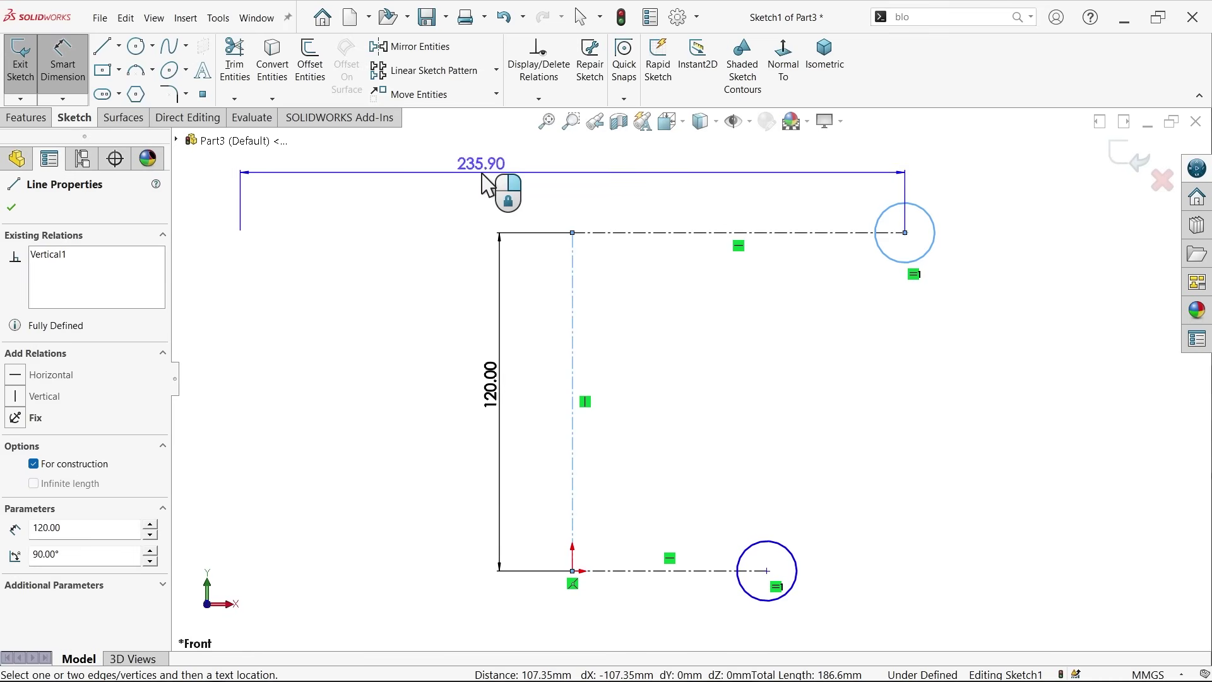
{"action": "left_click", "coordinate": [487, 184]}
{"action": "type", "text": "185"}
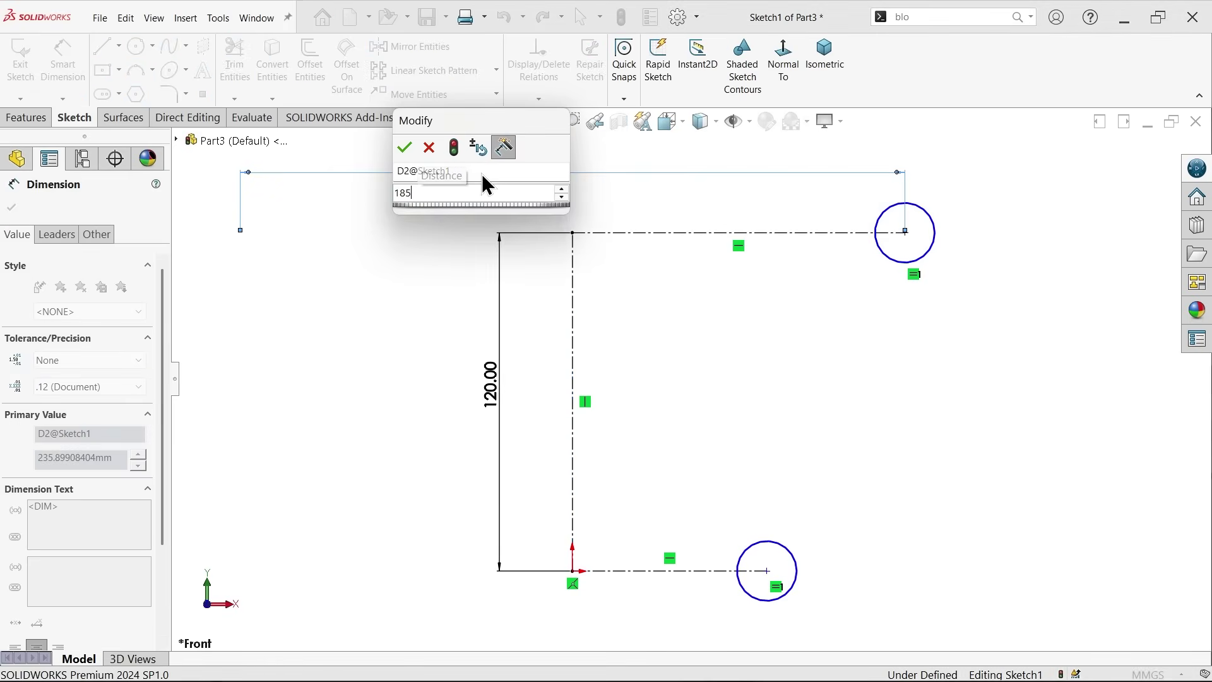
{"action": "key", "text": "Return"}
{"action": "scroll", "coordinate": [645, 293], "scroll_direction": "down", "scroll_amount": 3}
{"action": "scroll", "coordinate": [689, 533], "scroll_direction": "down", "scroll_amount": 2}
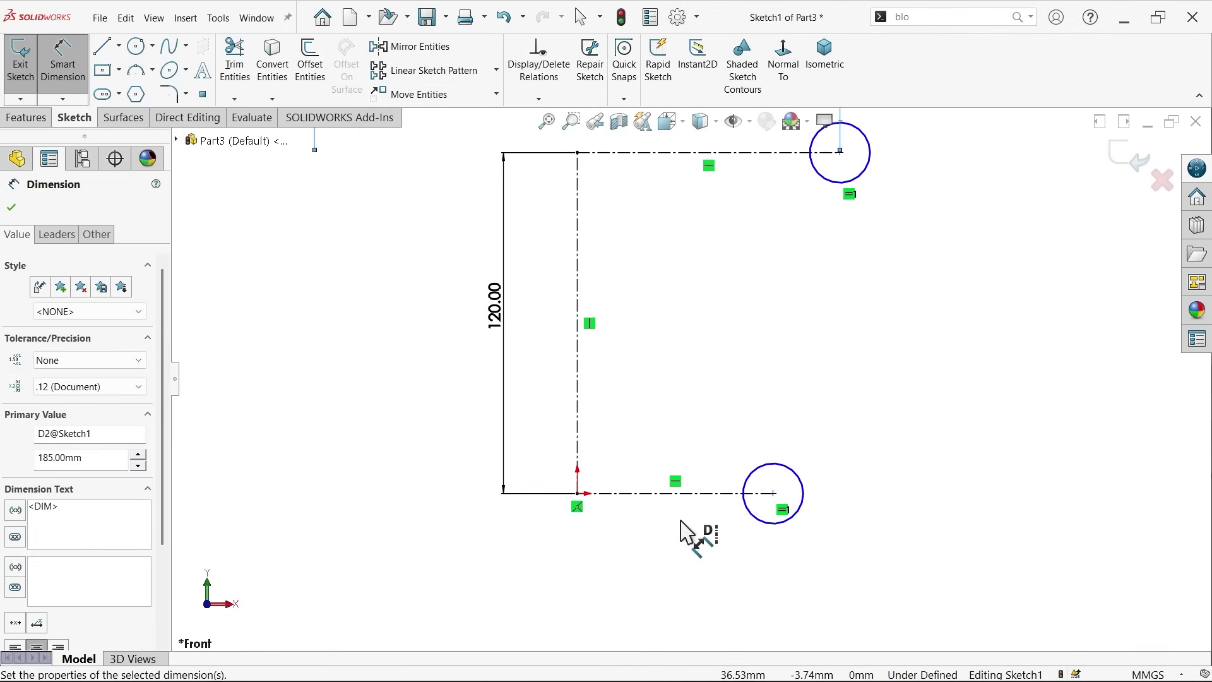
{"action": "left_click", "coordinate": [772, 516]}
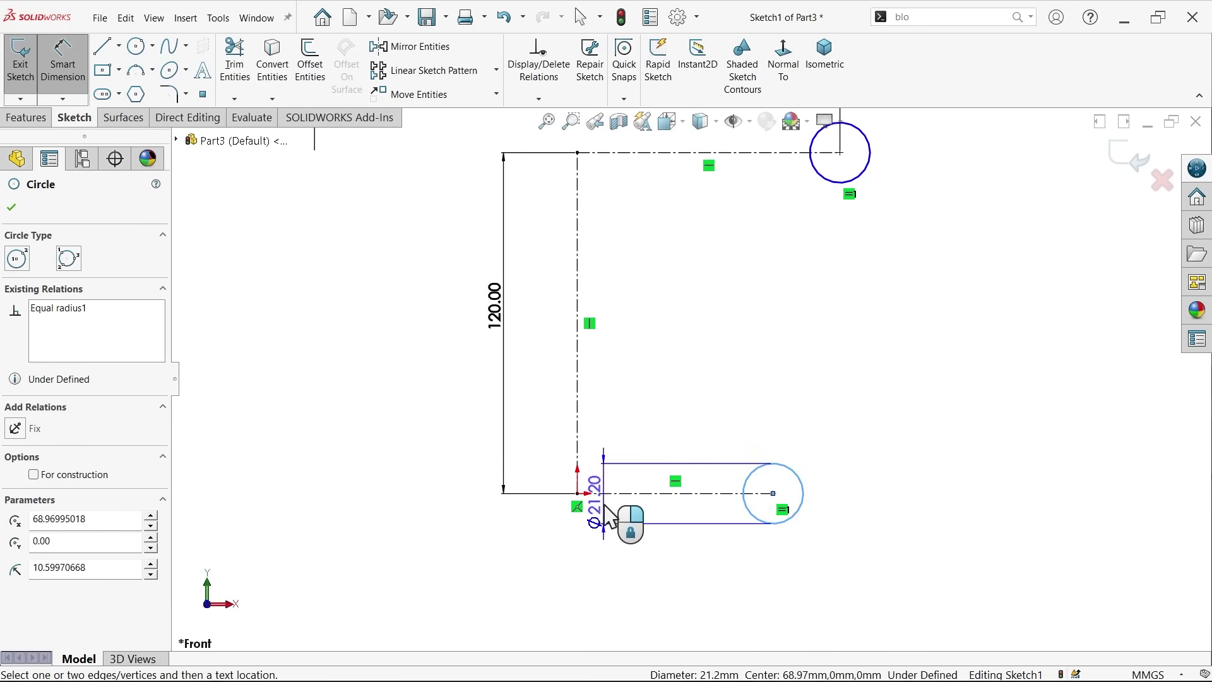
{"action": "left_click", "coordinate": [578, 478]}
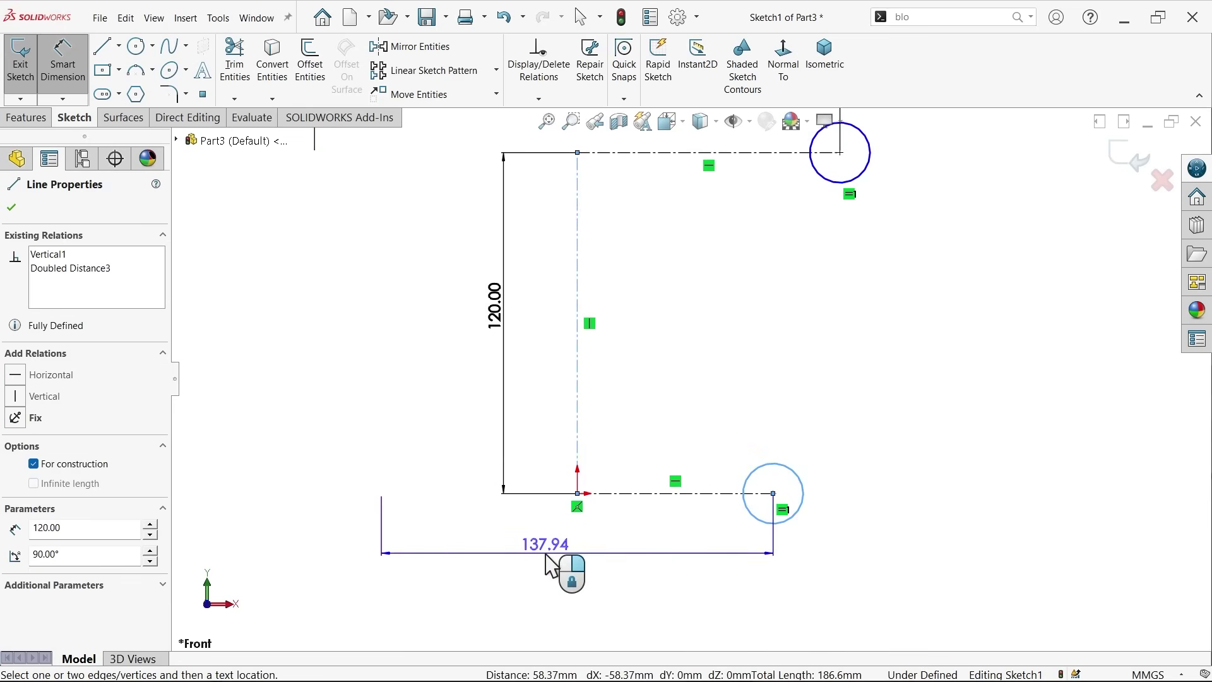
{"action": "left_click", "coordinate": [552, 565]}
{"action": "type", "text": "80"}
{"action": "key", "text": "Return"}
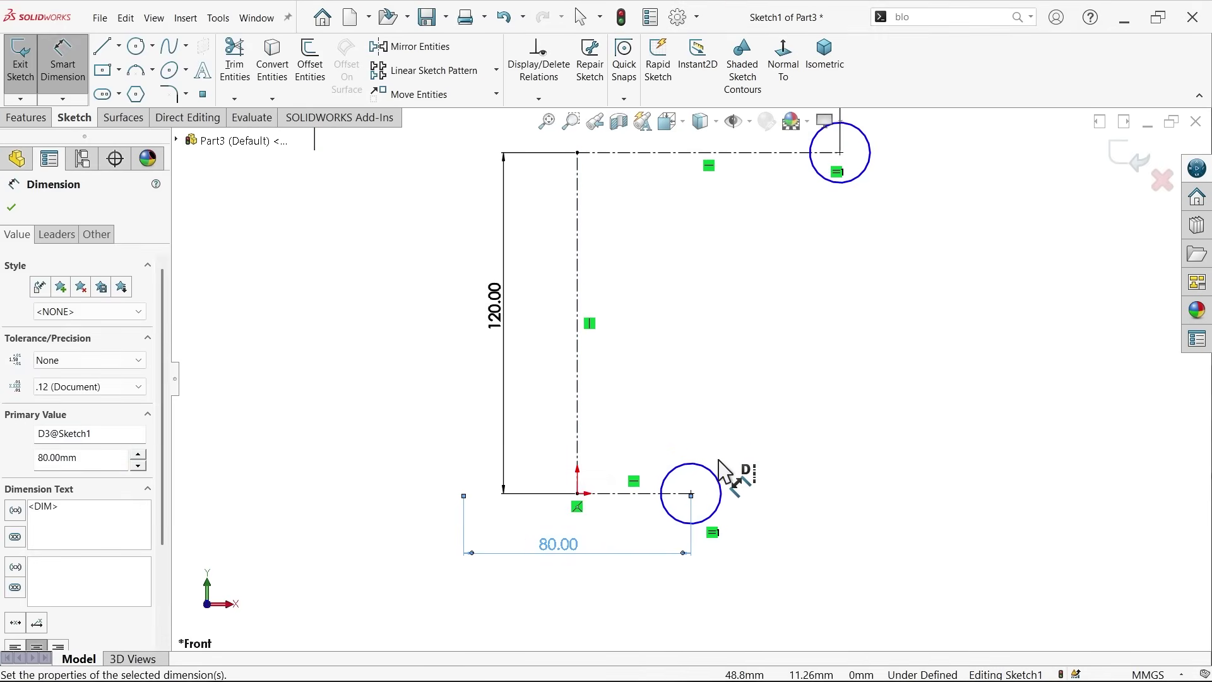
{"action": "scroll", "coordinate": [729, 469], "scroll_direction": "up", "scroll_amount": 1}
Set the bottom circle's diameter to 5 mm
{"action": "left_click", "coordinate": [717, 519]}
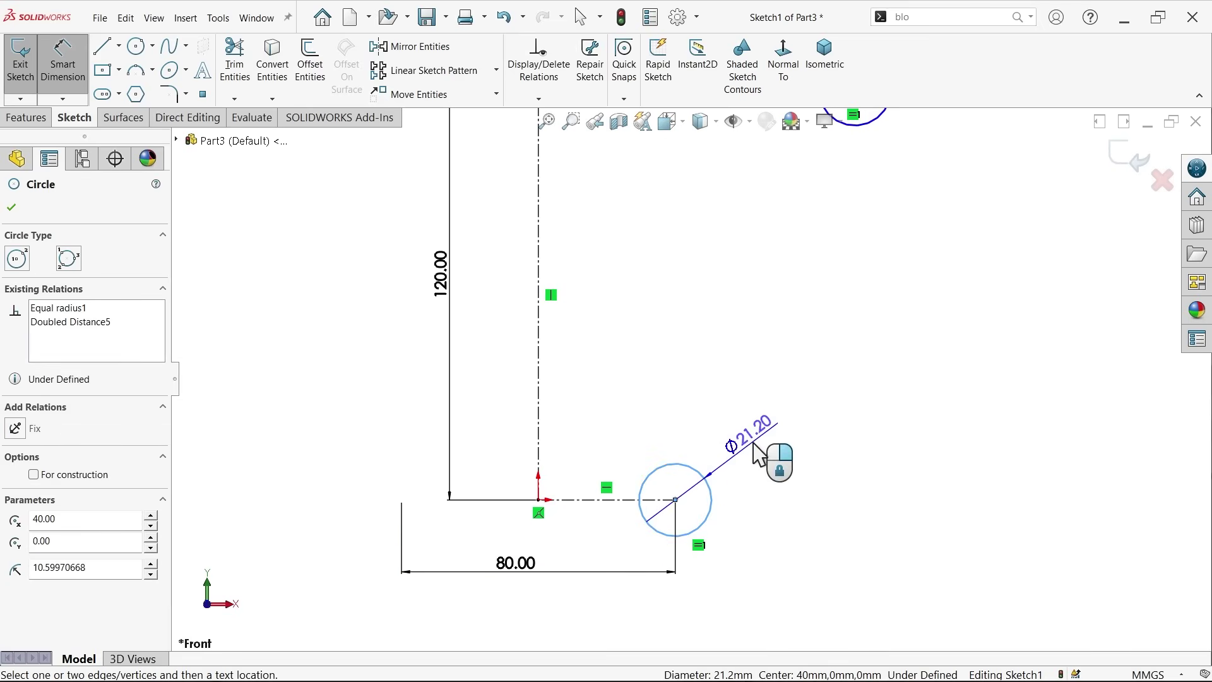
{"action": "left_click", "coordinate": [758, 452]}
{"action": "key", "text": "Return"}
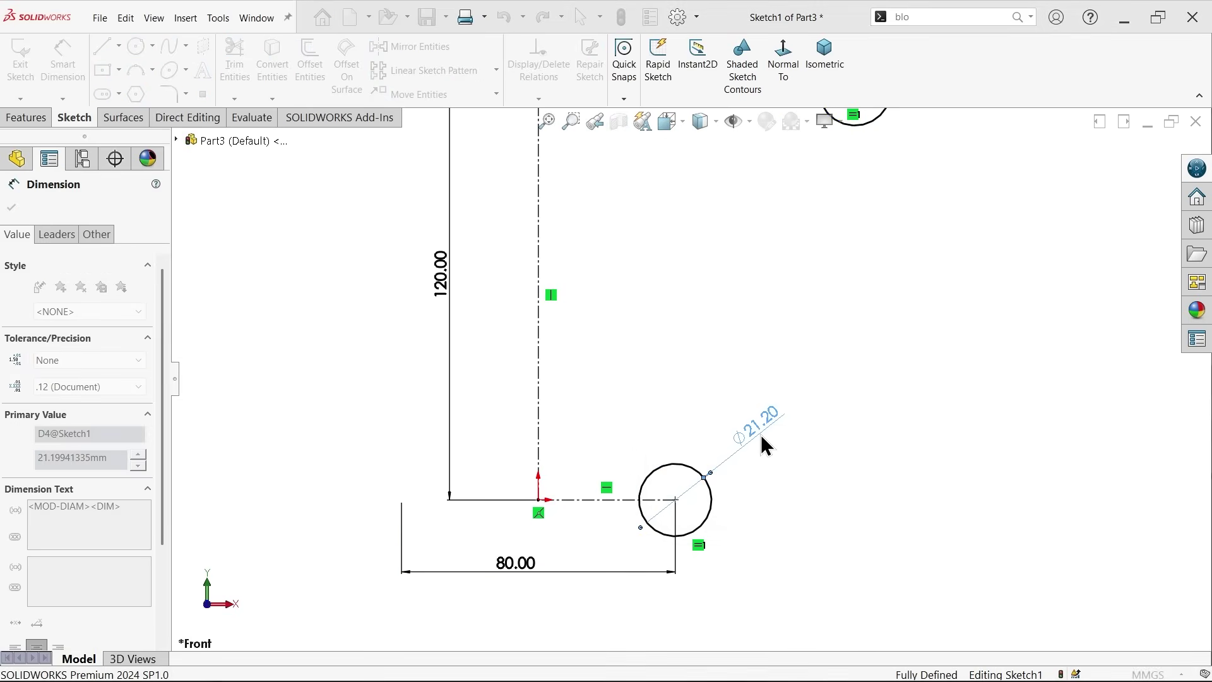
{"action": "type", "text": "5"}
{"action": "key", "text": "Return"}
{"action": "scroll", "coordinate": [765, 445], "scroll_direction": "down", "scroll_amount": 2}
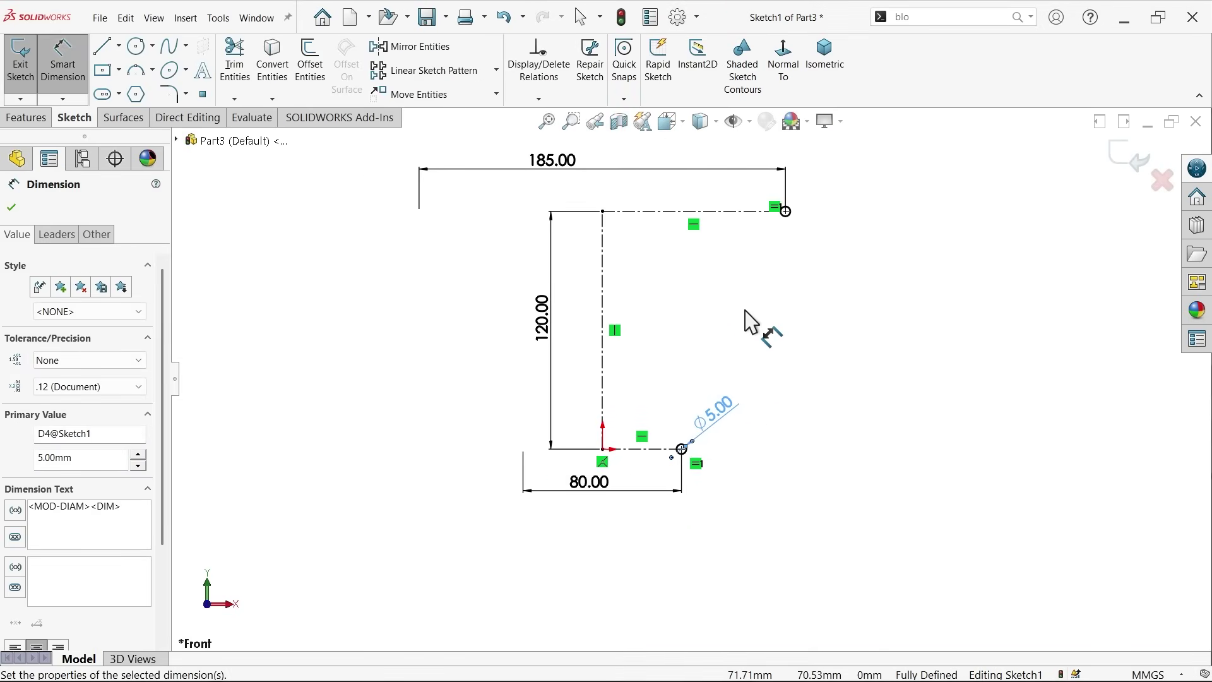
{"action": "scroll", "coordinate": [749, 322], "scroll_direction": "up", "scroll_amount": 1}
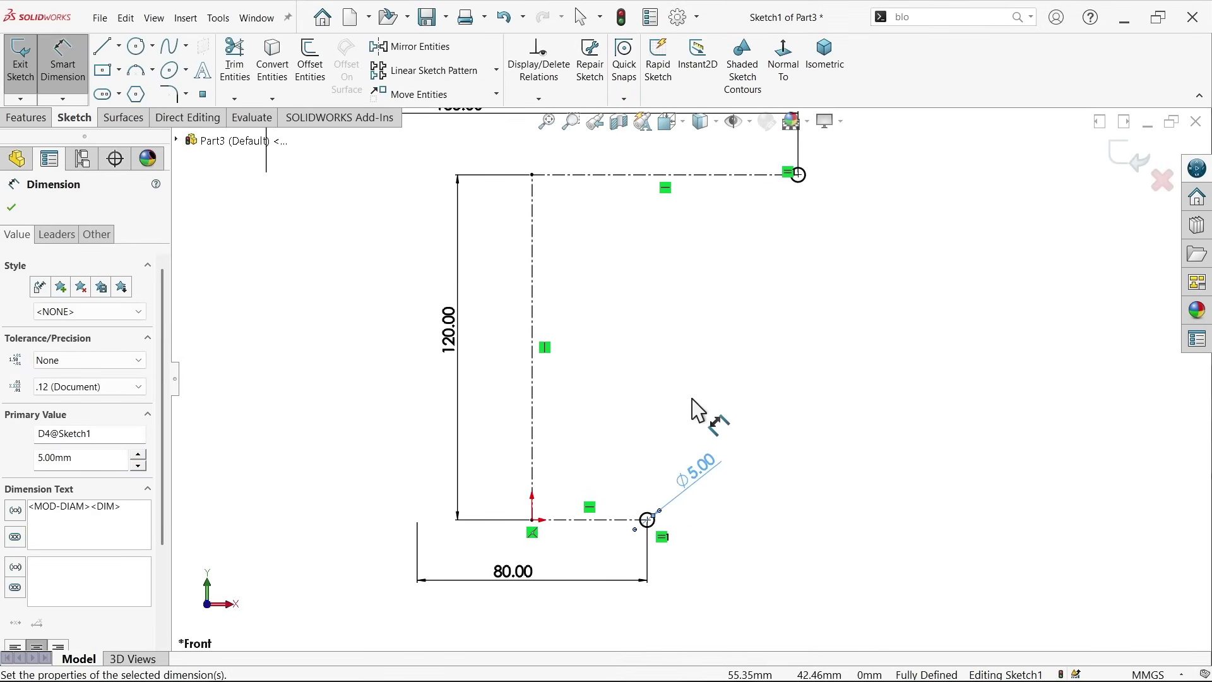
{"action": "scroll", "coordinate": [696, 407], "scroll_direction": "down", "scroll_amount": 1}
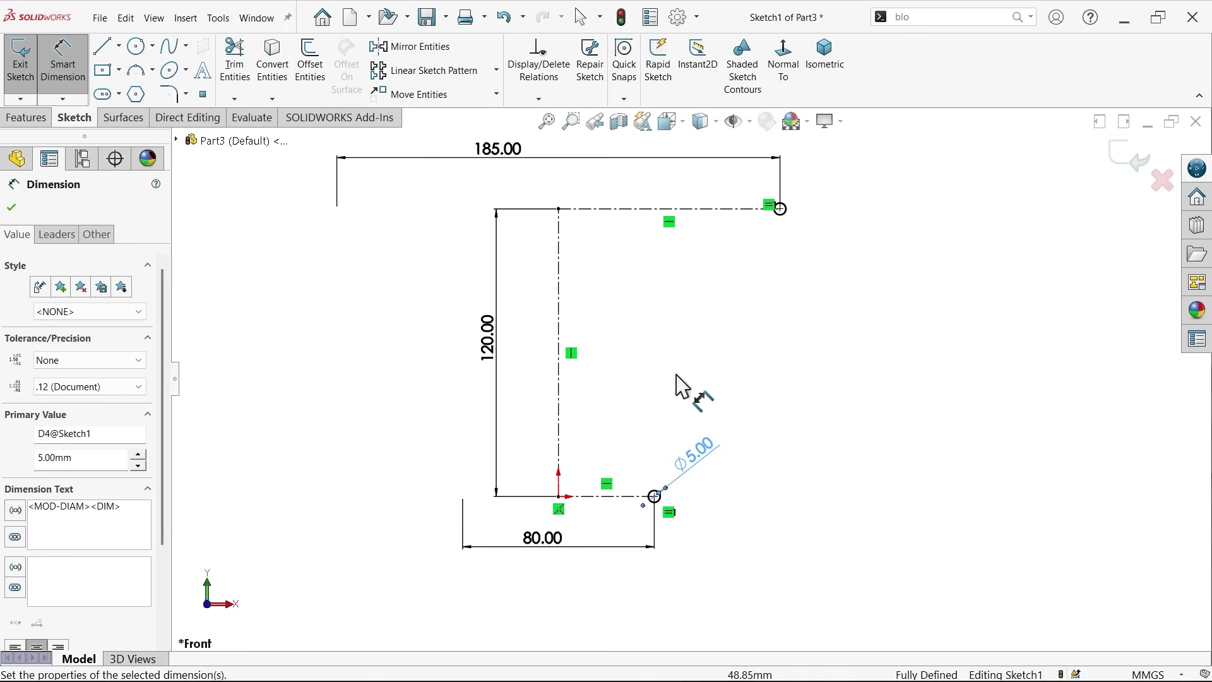
Revolve the sketch 360° about vertical centerline Line2, then turn on RealView shading
{"action": "left_click", "coordinate": [27, 118]}
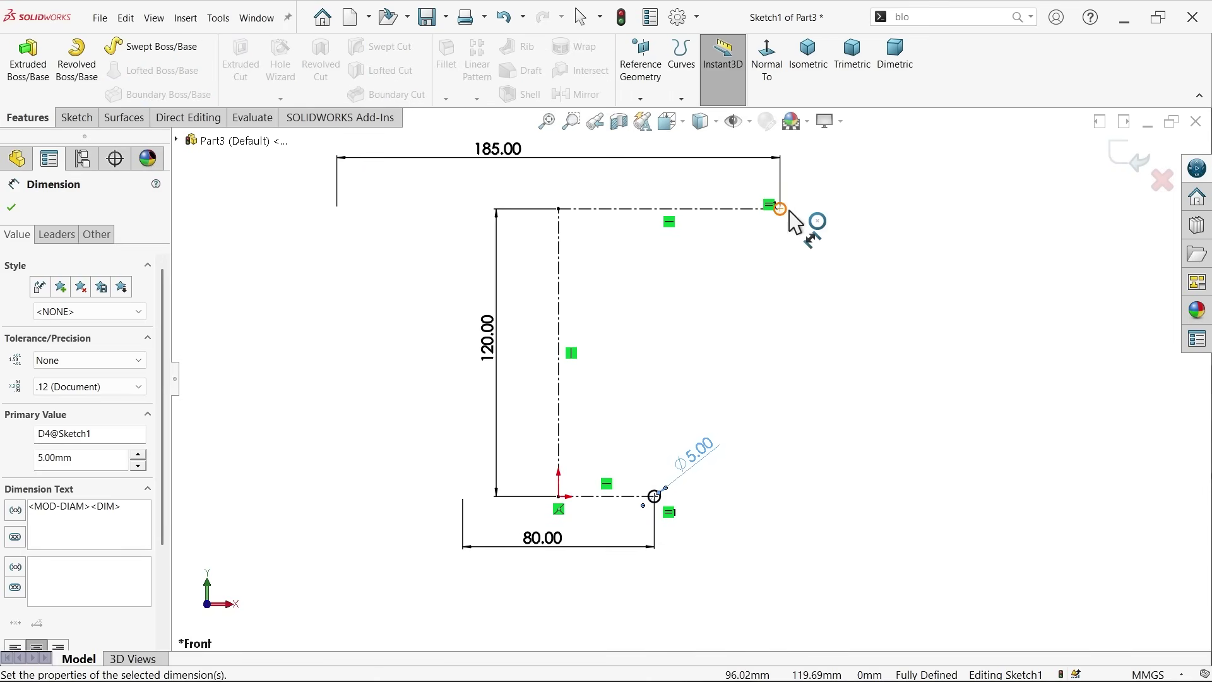
{"action": "left_click", "coordinate": [77, 60]}
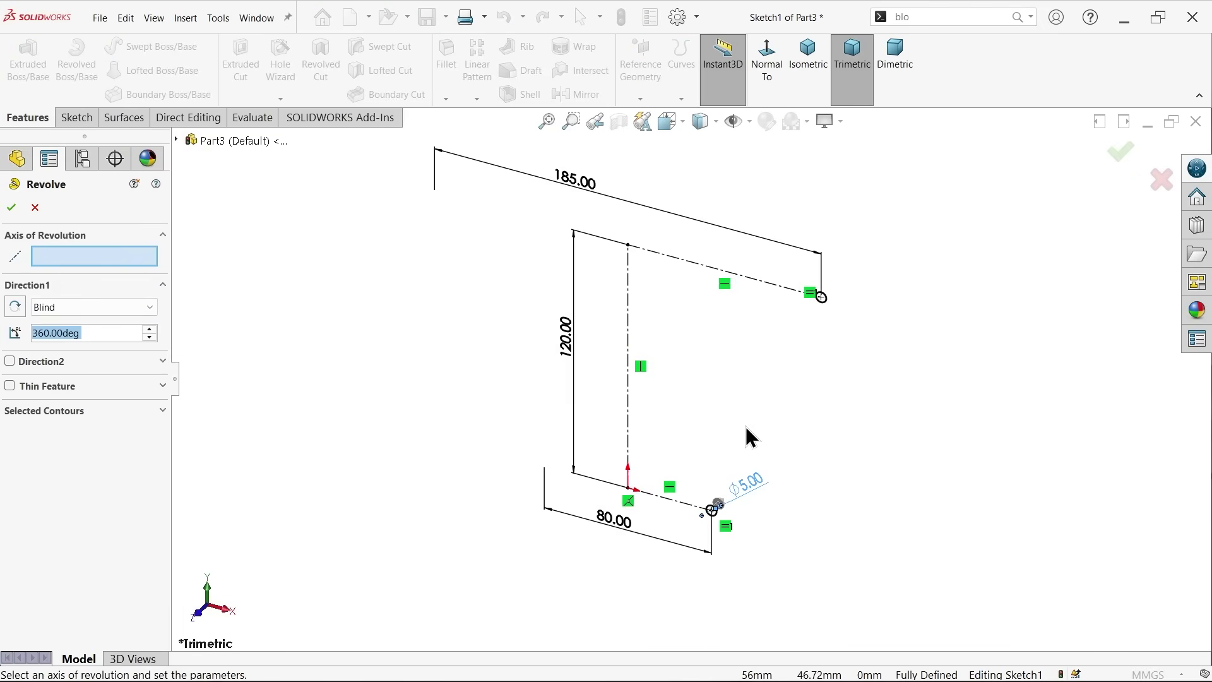
{"action": "scroll", "coordinate": [752, 438], "scroll_direction": "down", "scroll_amount": 1}
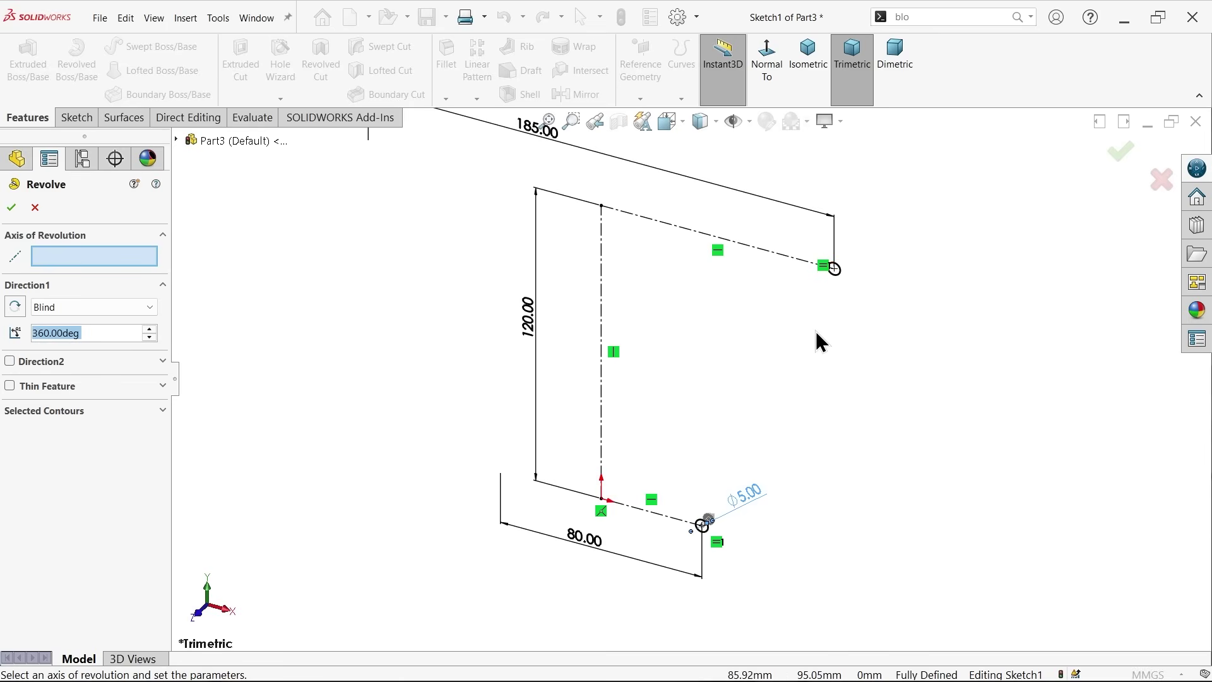
{"action": "left_click", "coordinate": [601, 293]}
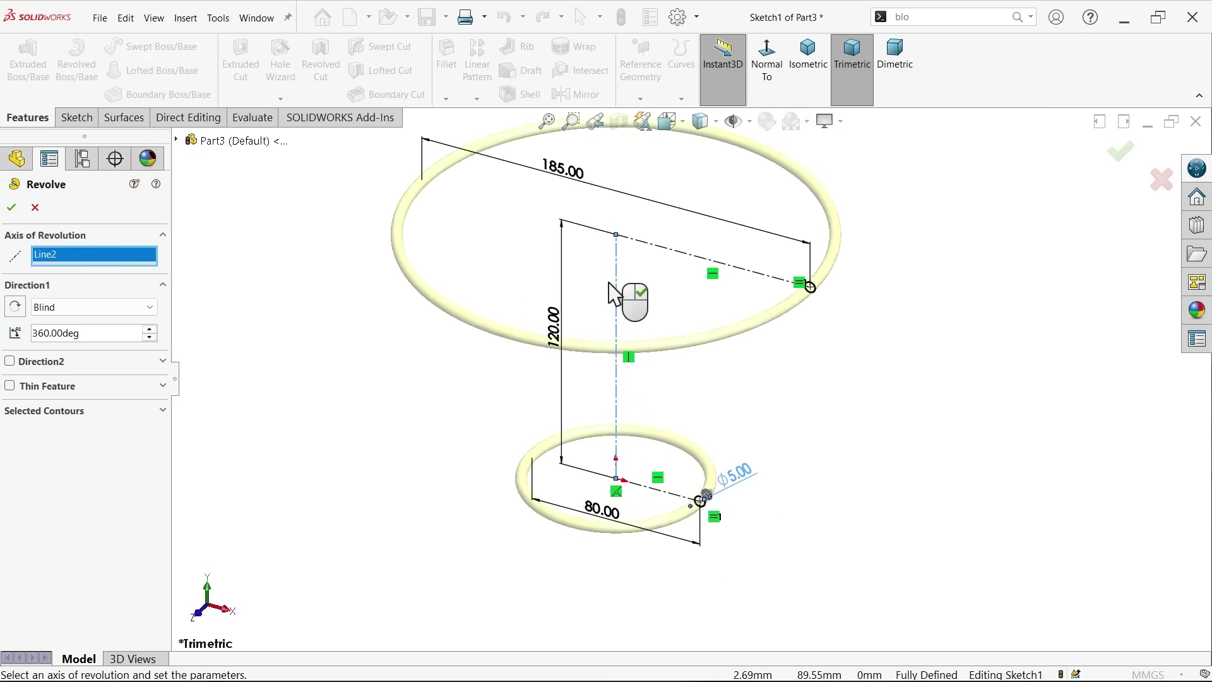
{"action": "scroll", "coordinate": [650, 383], "scroll_direction": "down", "scroll_amount": 2}
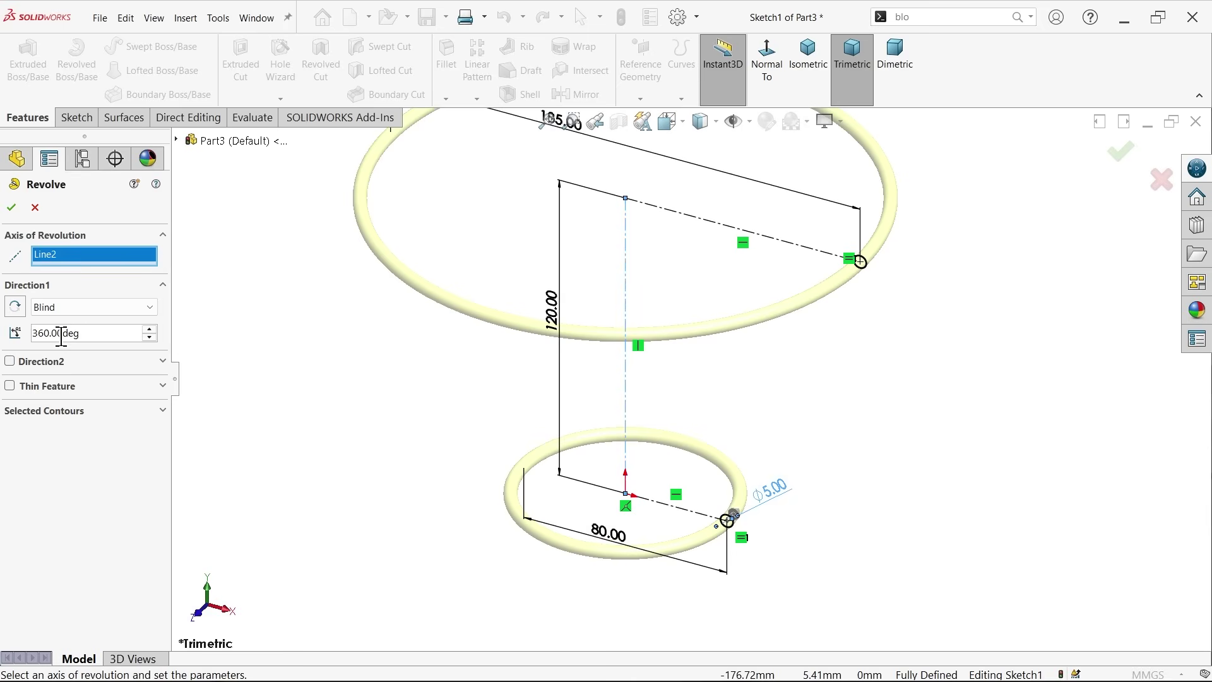
{"action": "left_click", "coordinate": [82, 332]}
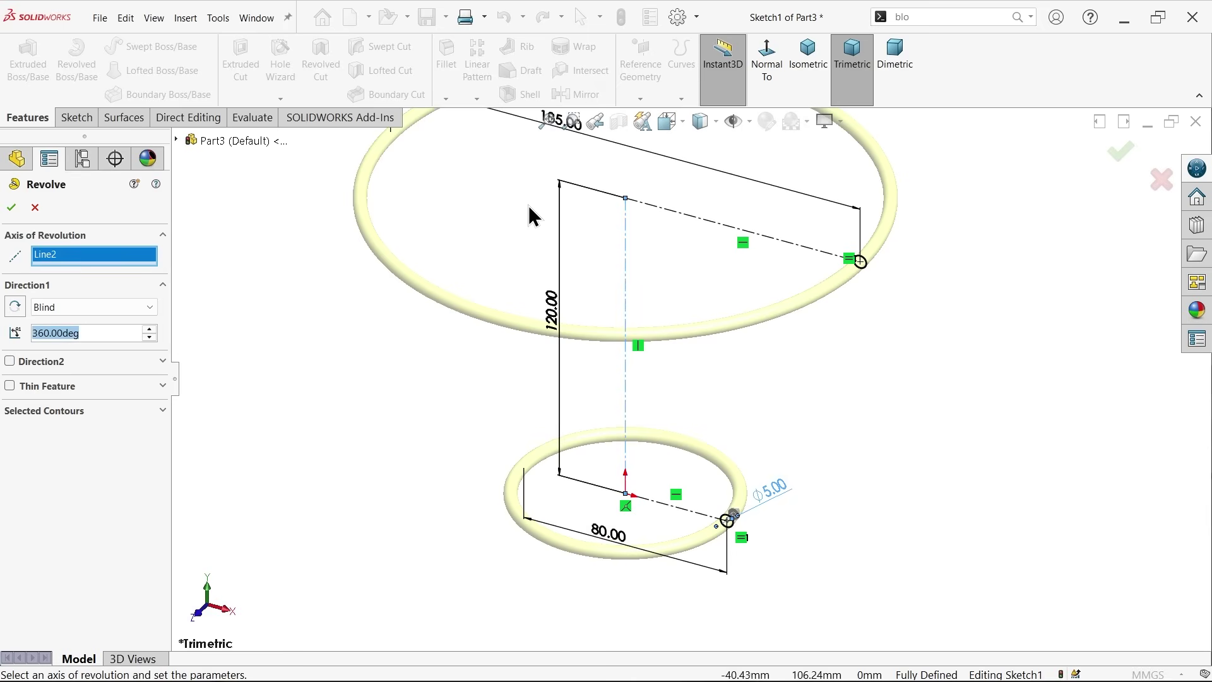
{"action": "left_click", "coordinate": [12, 207]}
{"action": "left_click", "coordinate": [418, 430]}
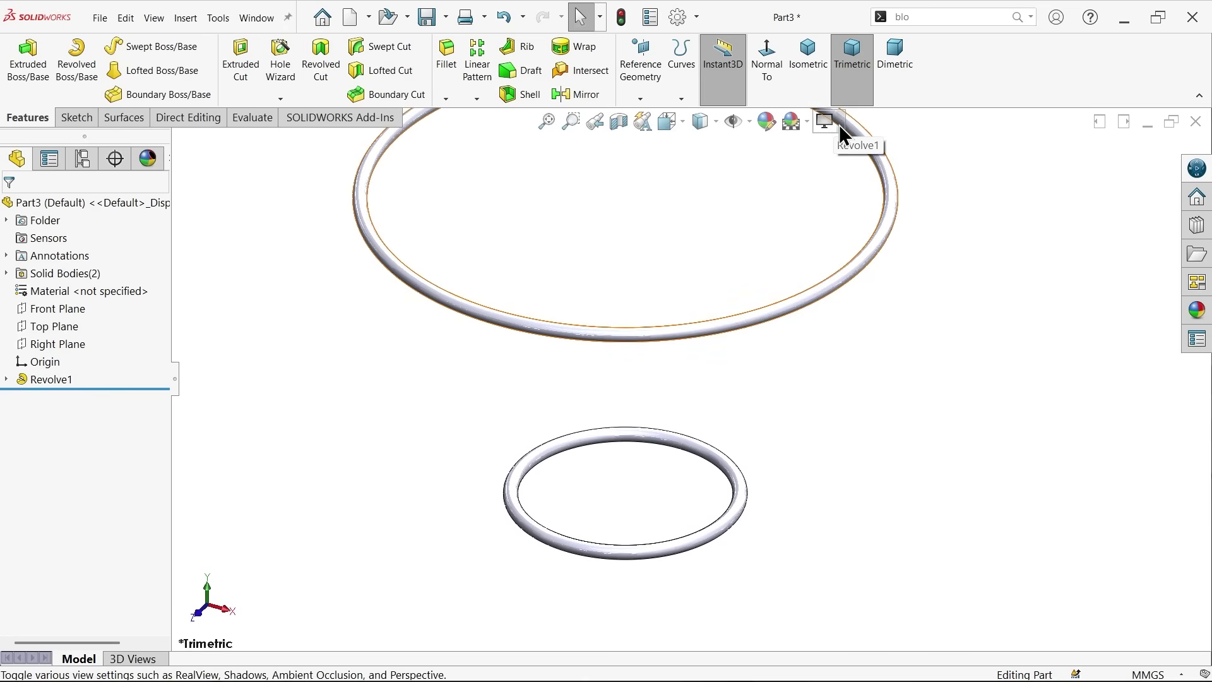
{"action": "left_click", "coordinate": [840, 124]}
{"action": "left_click", "coordinate": [857, 144]}
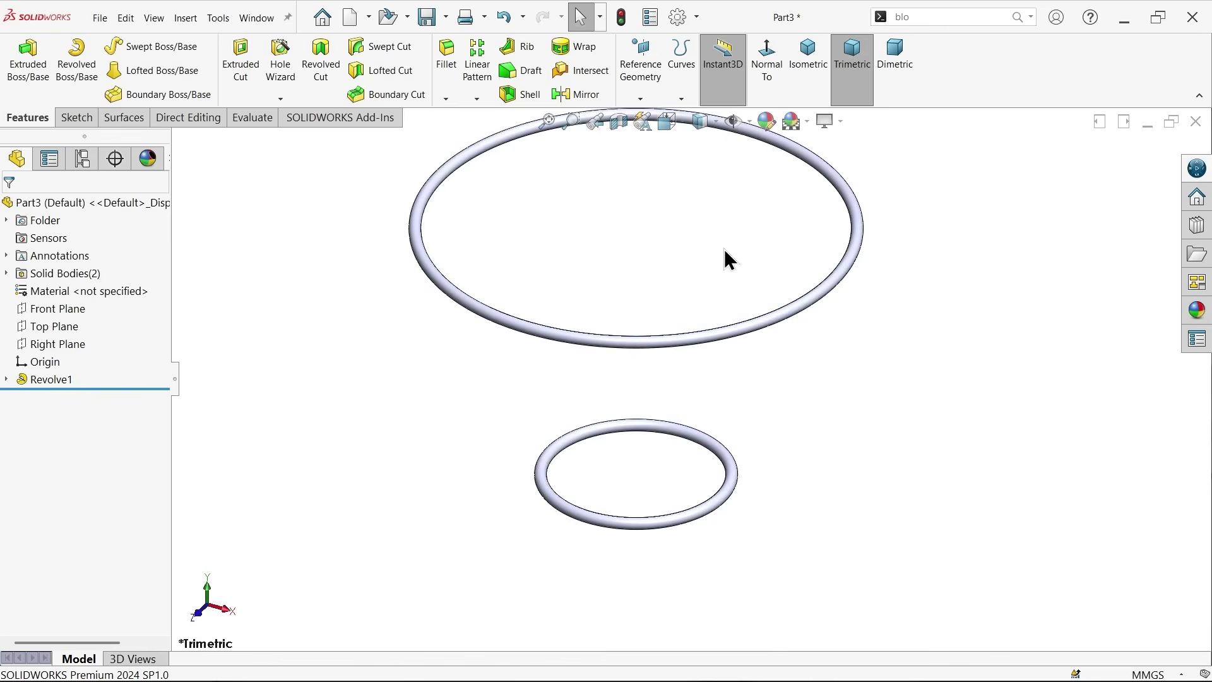
{"action": "scroll", "coordinate": [728, 258], "scroll_direction": "down", "scroll_amount": 2}
In the Fruit Basket drawing, examine the 8° angle, 1.2 wire, Ø80/Ø185 dimensions and SECTION A-A
{"action": "key", "text": "alt+Tab"}
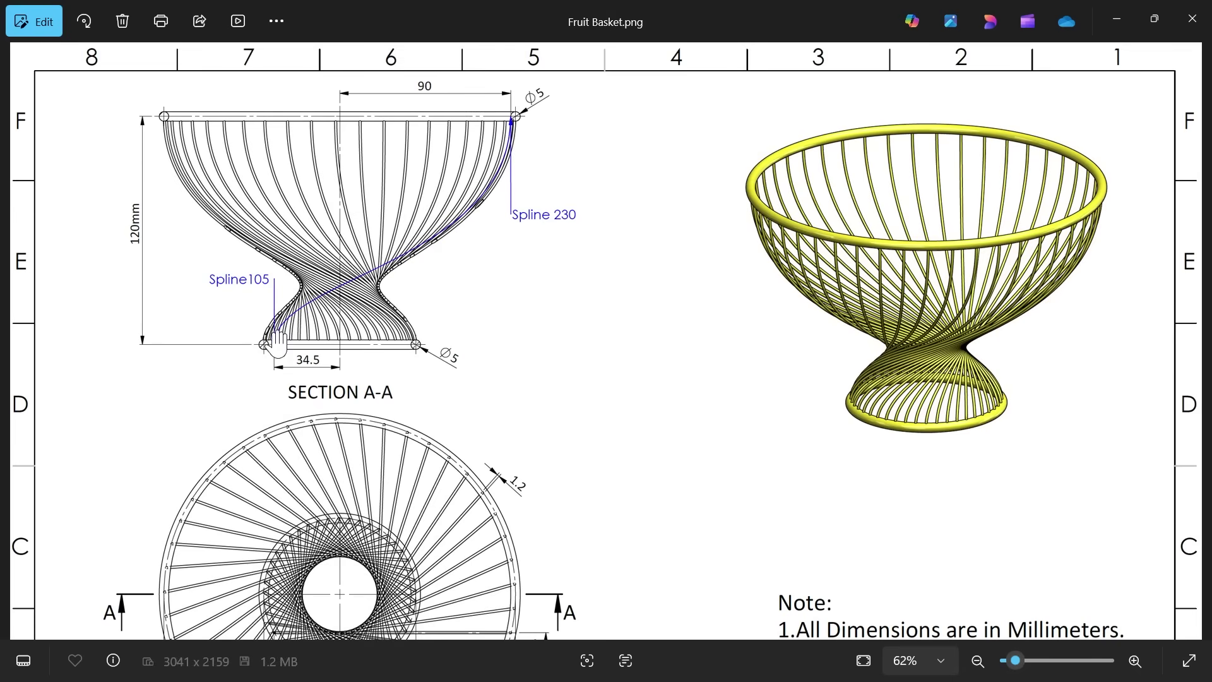
{"action": "scroll", "coordinate": [331, 461], "scroll_direction": "down", "scroll_amount": 2}
{"action": "scroll", "coordinate": [330, 462], "scroll_direction": "down", "scroll_amount": 2}
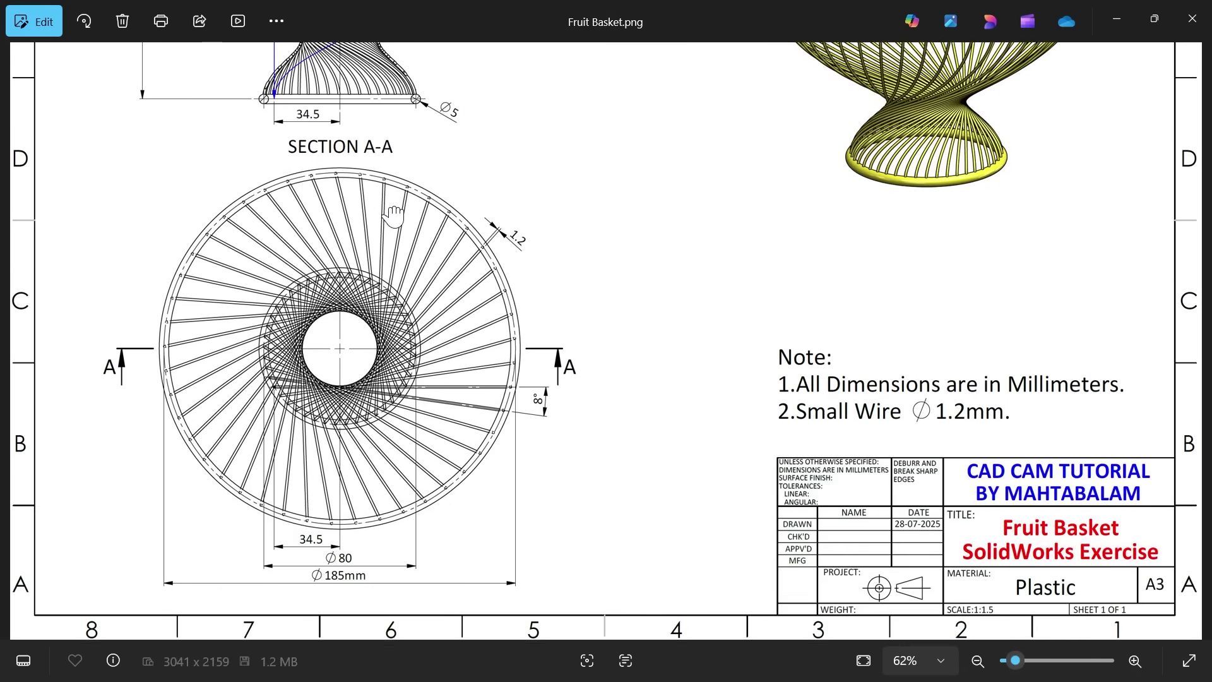
{"action": "scroll", "coordinate": [356, 398], "scroll_direction": "up", "scroll_amount": 2, "text": "ctrl"}
{"action": "scroll", "coordinate": [356, 398], "scroll_direction": "up", "scroll_amount": 1, "text": "ctrl"}
{"action": "scroll", "coordinate": [356, 398], "scroll_direction": "up", "scroll_amount": 1, "text": "ctrl"}
{"action": "scroll", "coordinate": [356, 399], "scroll_direction": "up", "scroll_amount": 1, "text": "ctrl"}
{"action": "scroll", "coordinate": [379, 413], "scroll_direction": "up", "scroll_amount": 1, "text": "ctrl"}
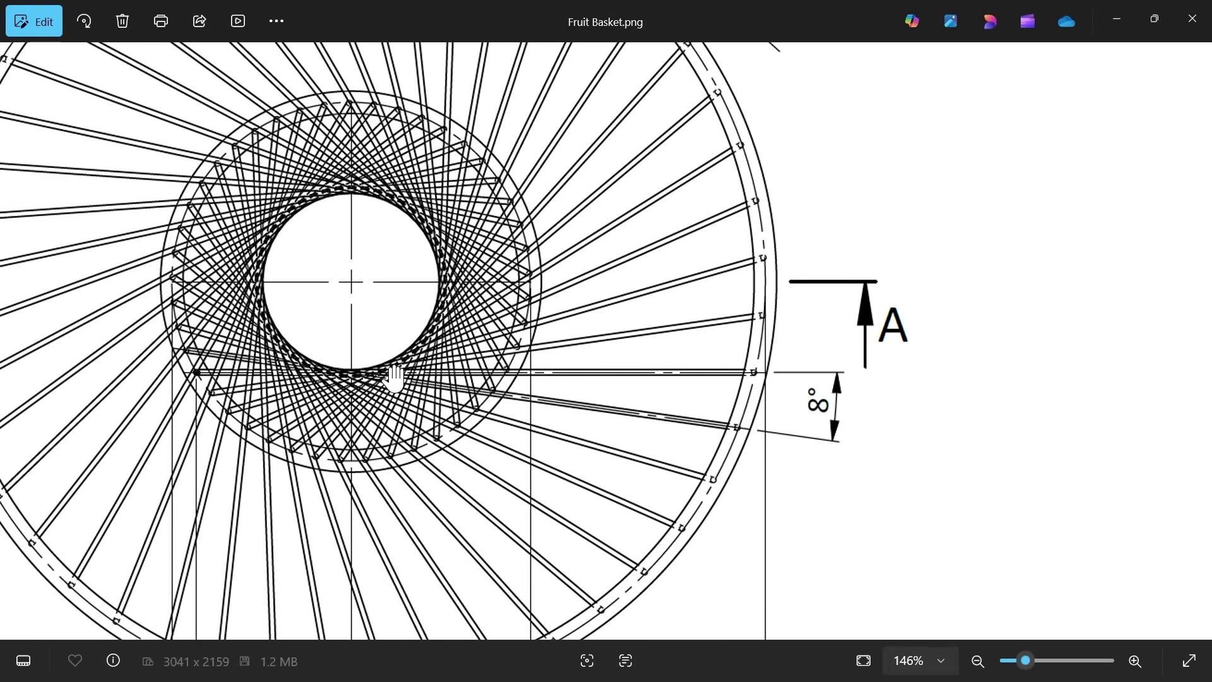
{"action": "scroll", "coordinate": [755, 387], "scroll_direction": "up", "scroll_amount": 2, "text": "ctrl"}
{"action": "left_click_drag", "start_coordinate": [492, 388], "coordinate": [527, 377]}
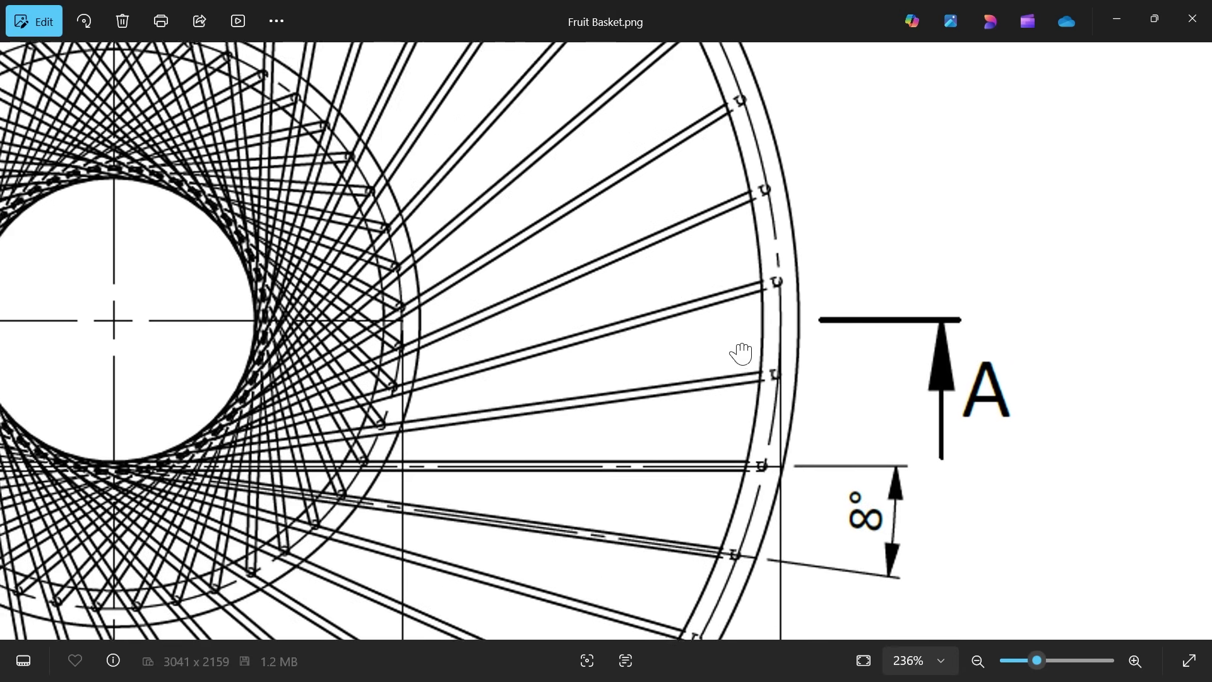
{"action": "left_click_drag", "start_coordinate": [736, 166], "coordinate": [752, 353]}
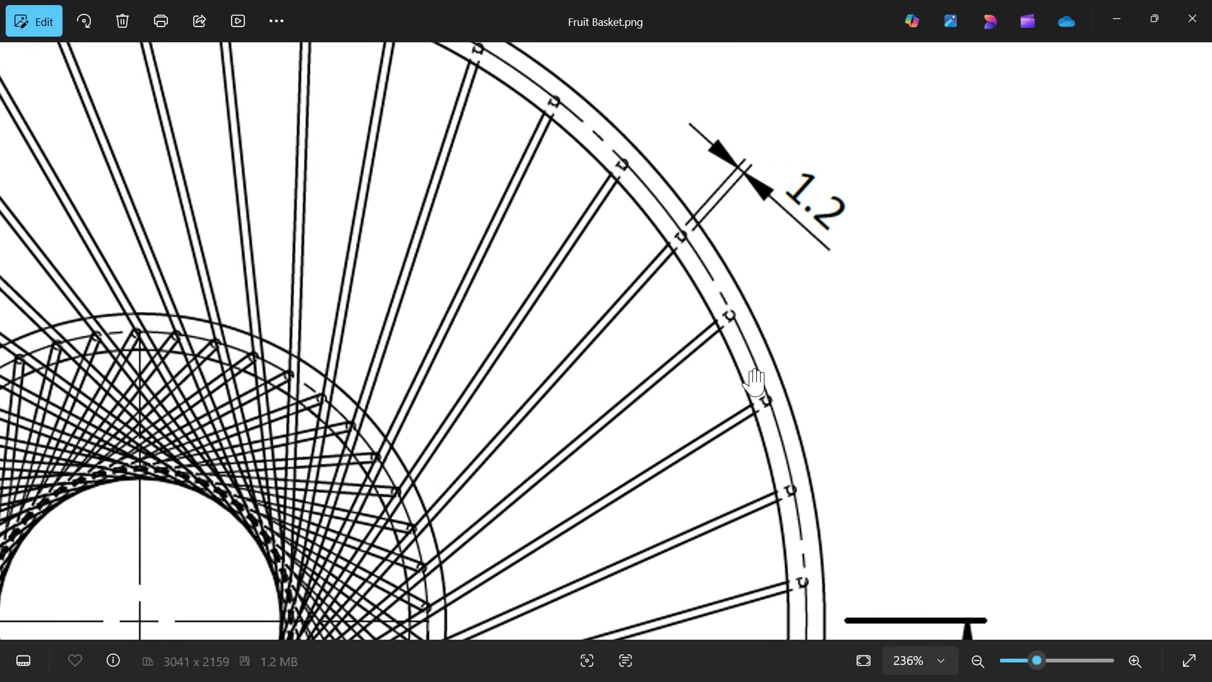
{"action": "left_click_drag", "start_coordinate": [647, 455], "coordinate": [805, 274]}
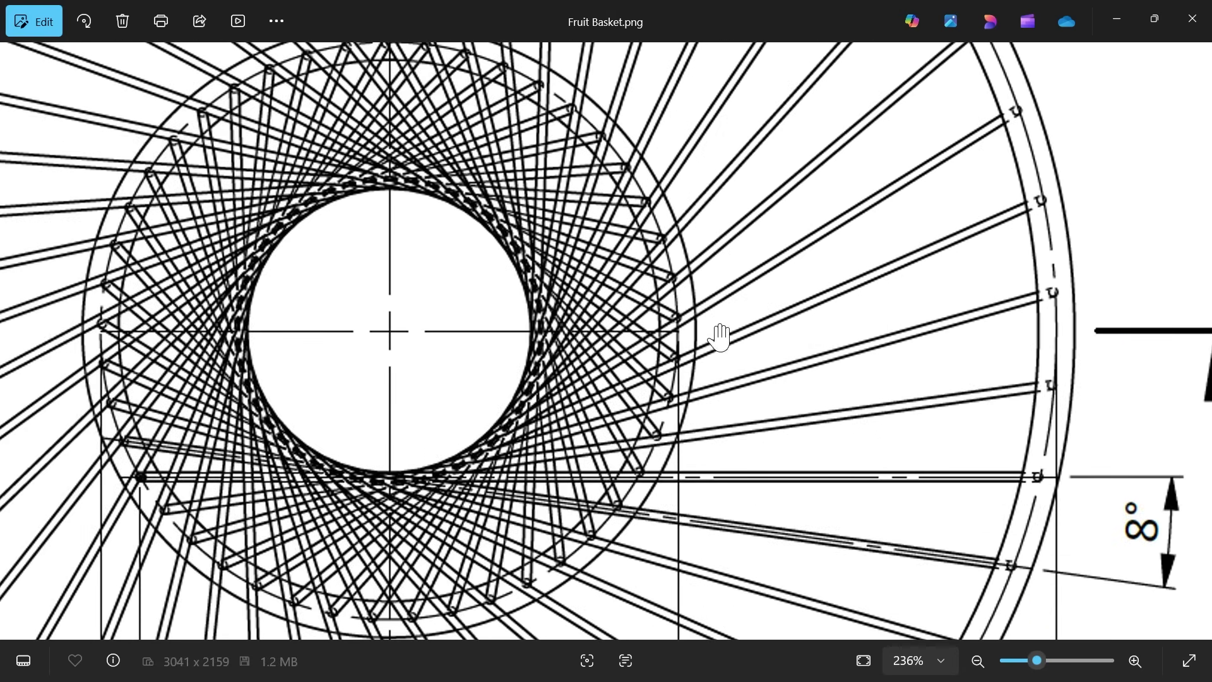
{"action": "left_click_drag", "start_coordinate": [720, 238], "coordinate": [740, 228]}
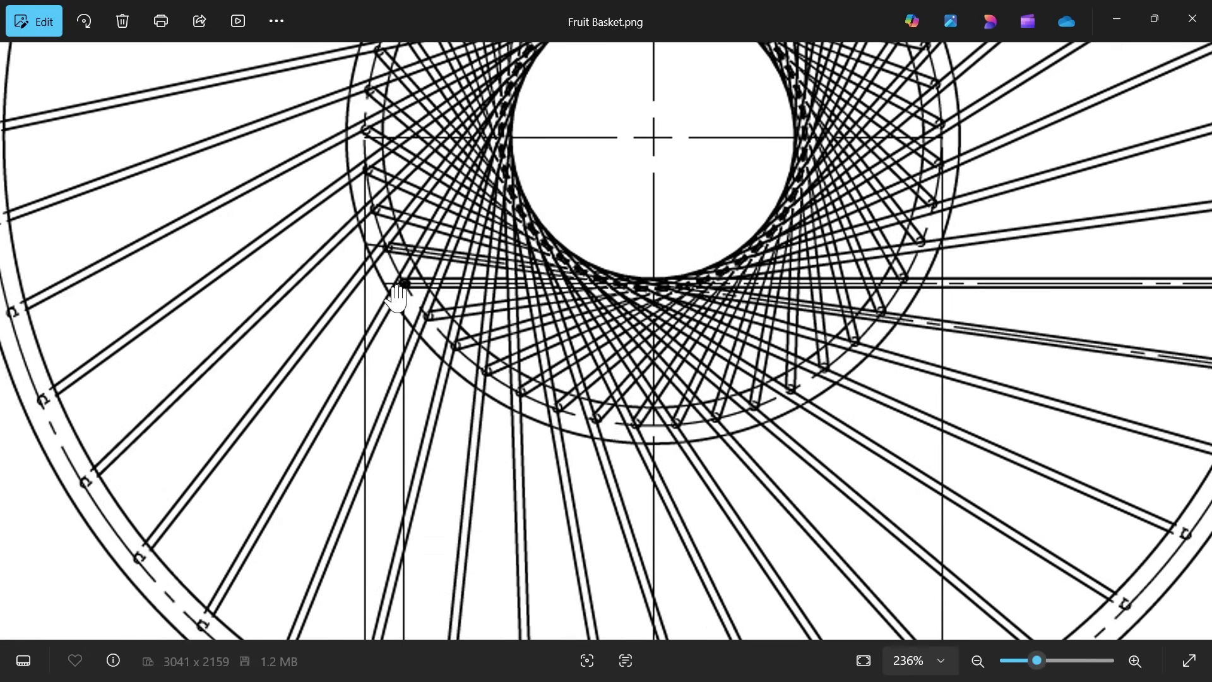
{"action": "scroll", "coordinate": [398, 300], "scroll_direction": "down", "scroll_amount": 3}
{"action": "left_click_drag", "start_coordinate": [438, 383], "coordinate": [488, 185]}
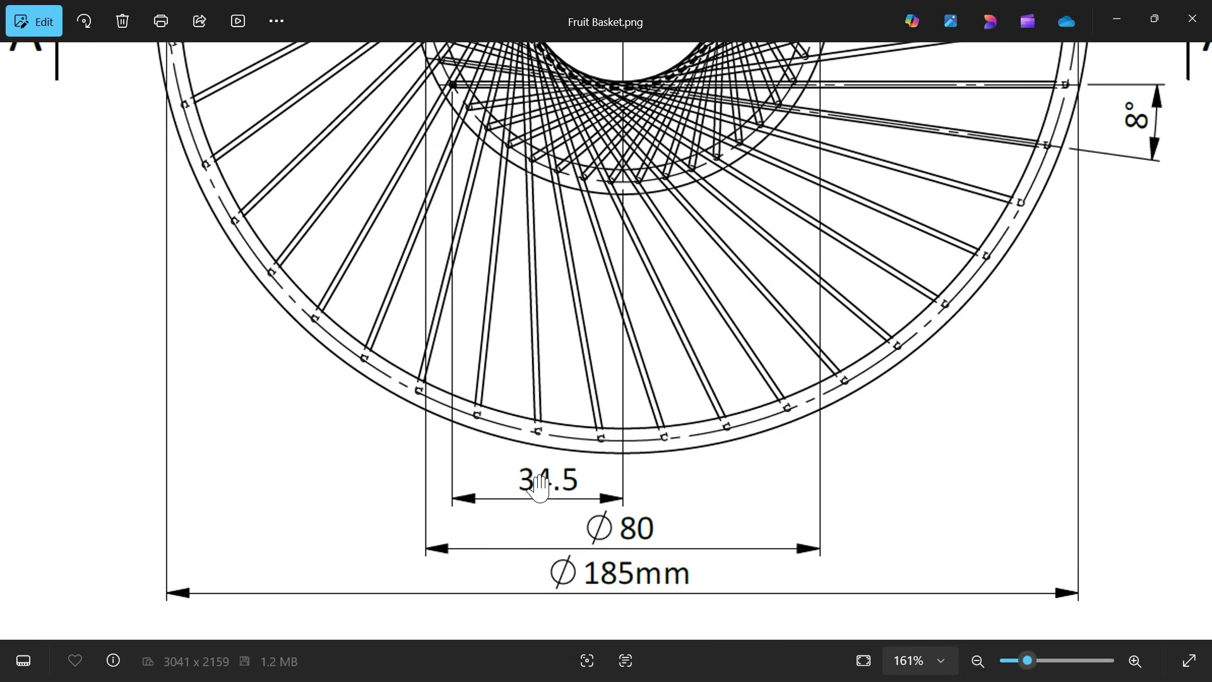
{"action": "left_click_drag", "start_coordinate": [543, 258], "coordinate": [439, 519]}
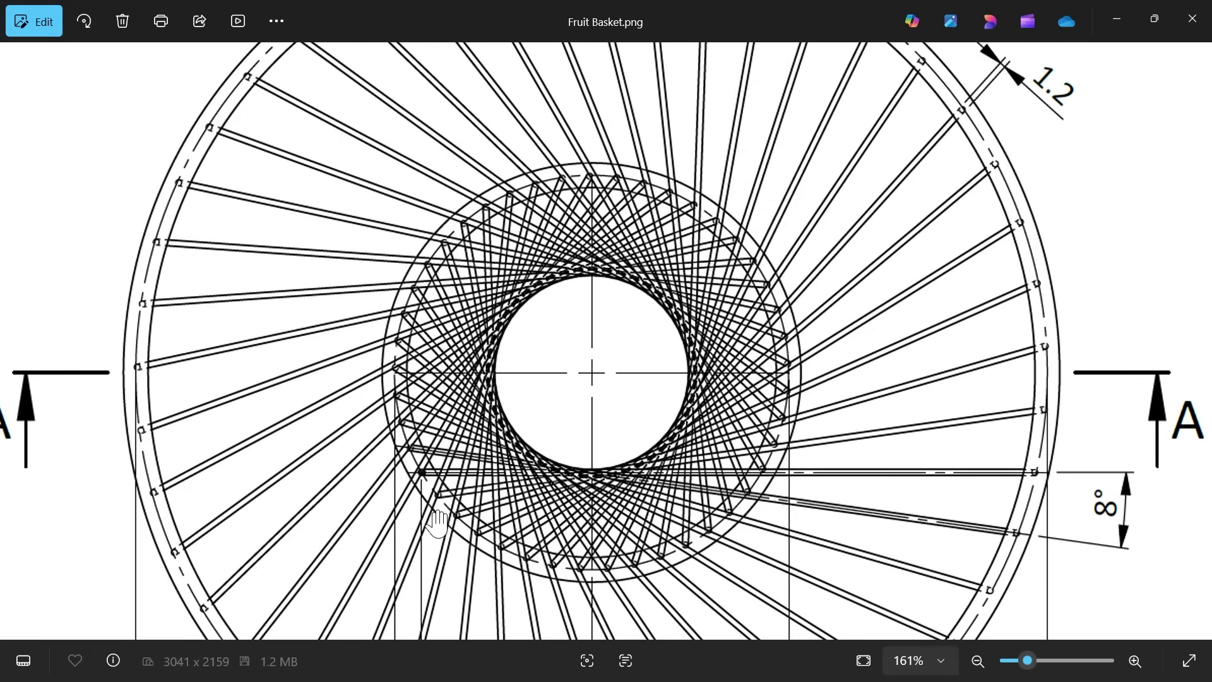
{"action": "left_click_drag", "start_coordinate": [553, 217], "coordinate": [553, 607]}
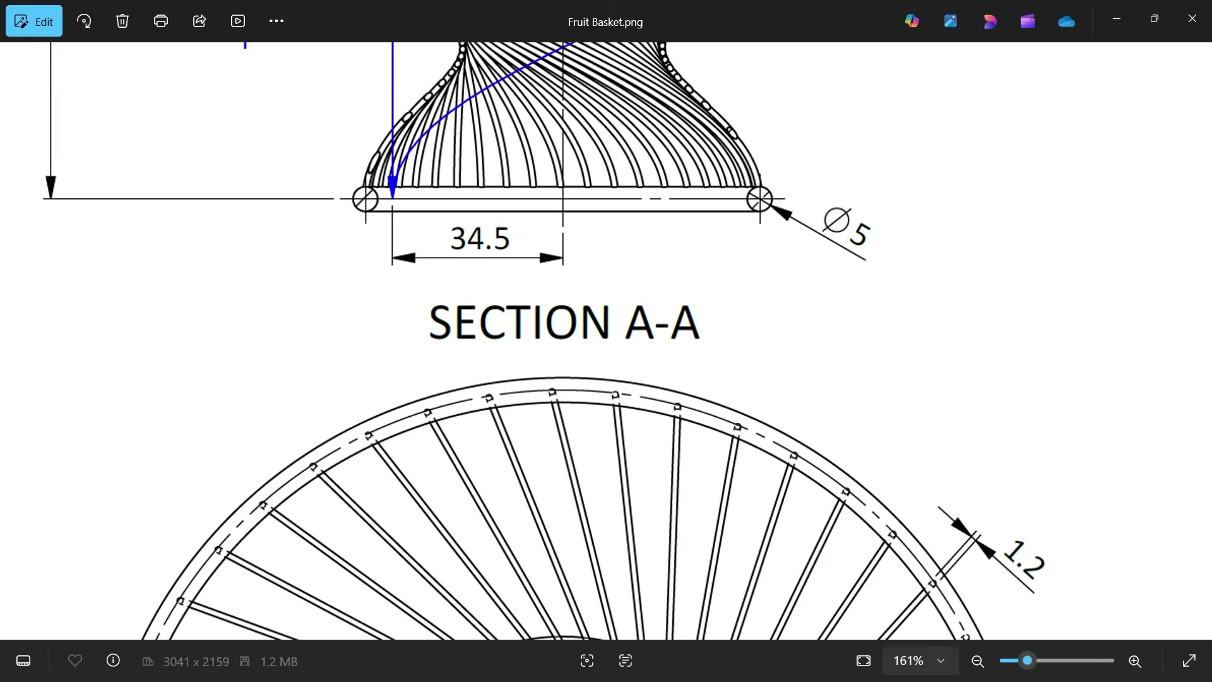
{"action": "left_click_drag", "start_coordinate": [543, 237], "coordinate": [490, 516]}
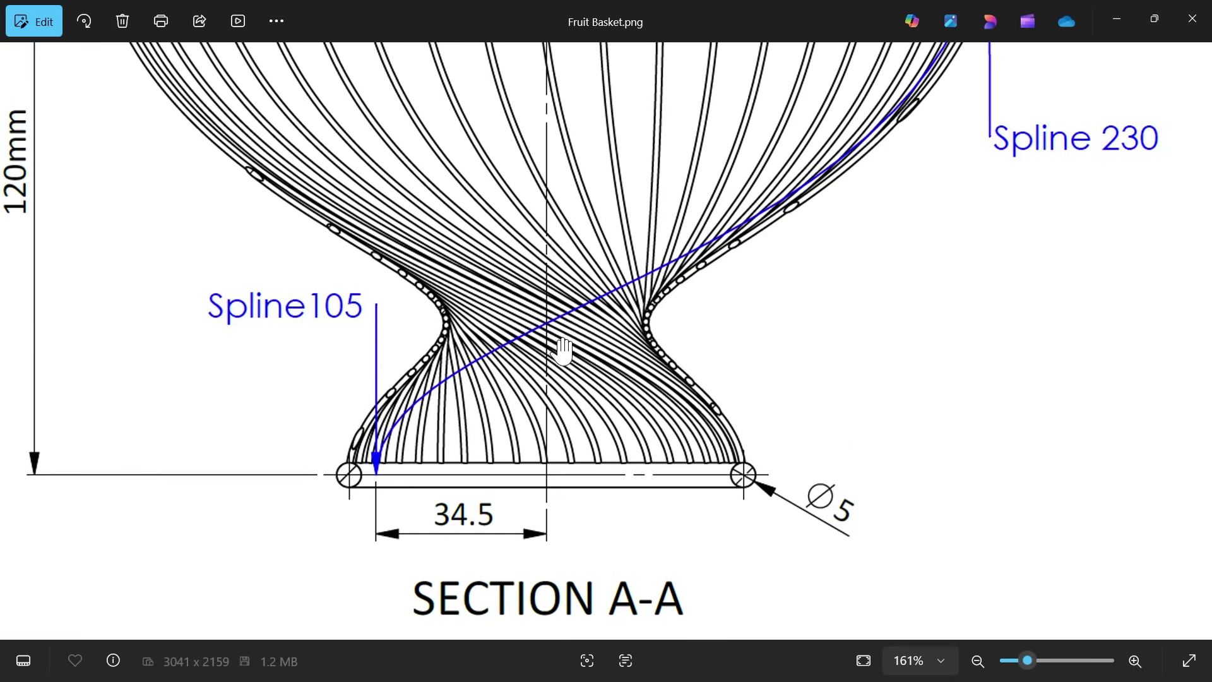
{"action": "left_click_drag", "start_coordinate": [565, 345], "coordinate": [569, 379]}
{"action": "scroll", "coordinate": [812, 231], "scroll_direction": "down", "scroll_amount": 3}
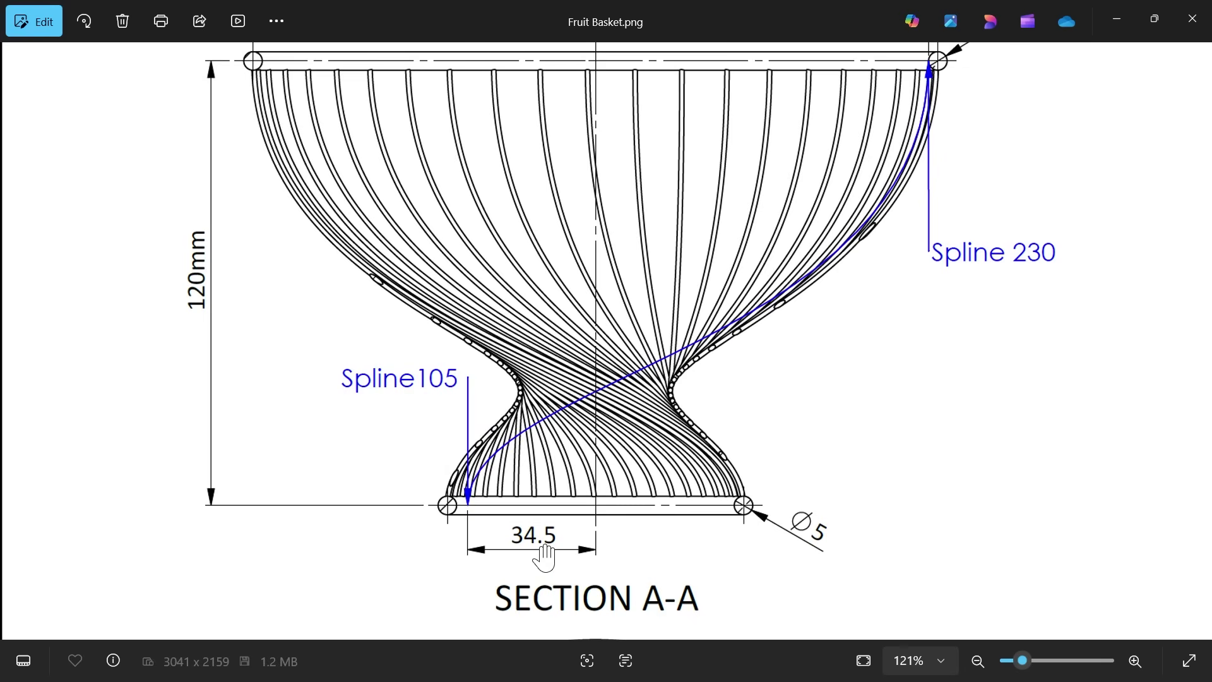
{"action": "scroll", "coordinate": [801, 190], "scroll_direction": "up", "scroll_amount": 2}
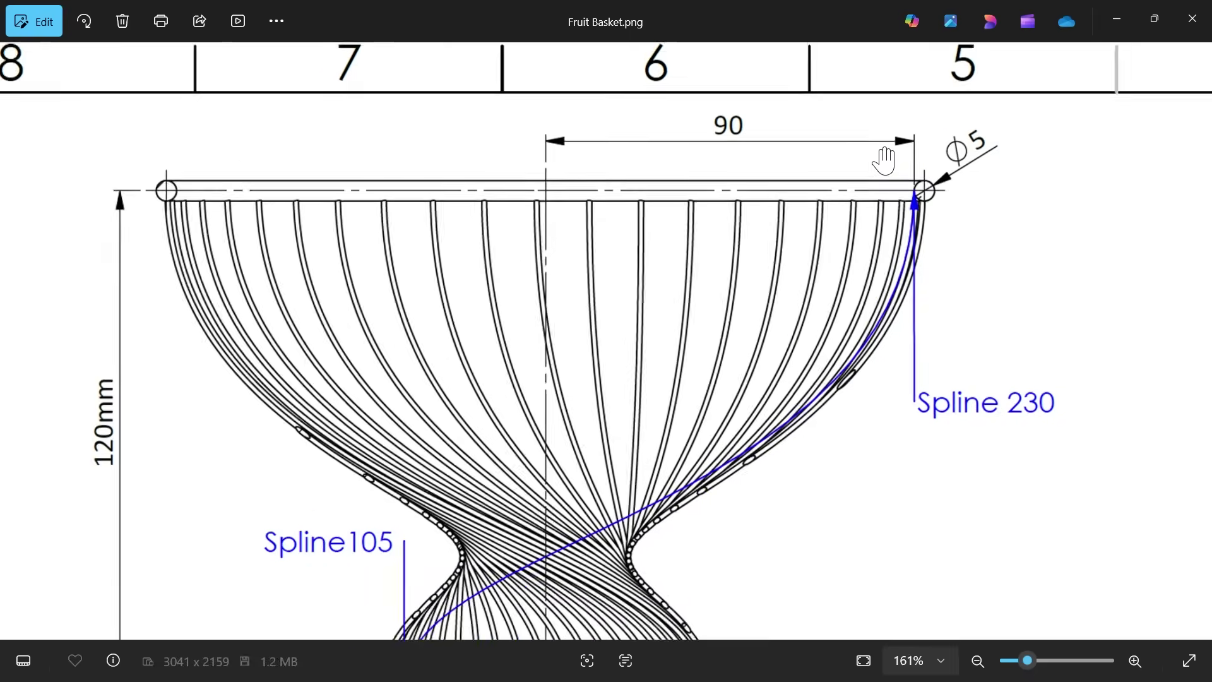
{"action": "scroll", "coordinate": [923, 202], "scroll_direction": "up", "scroll_amount": 4, "text": "ctrl"}
{"action": "scroll", "coordinate": [704, 154], "scroll_direction": "down", "scroll_amount": 4, "text": "ctrl"}
{"action": "scroll", "coordinate": [692, 166], "scroll_direction": "down", "scroll_amount": 2, "text": "ctrl"}
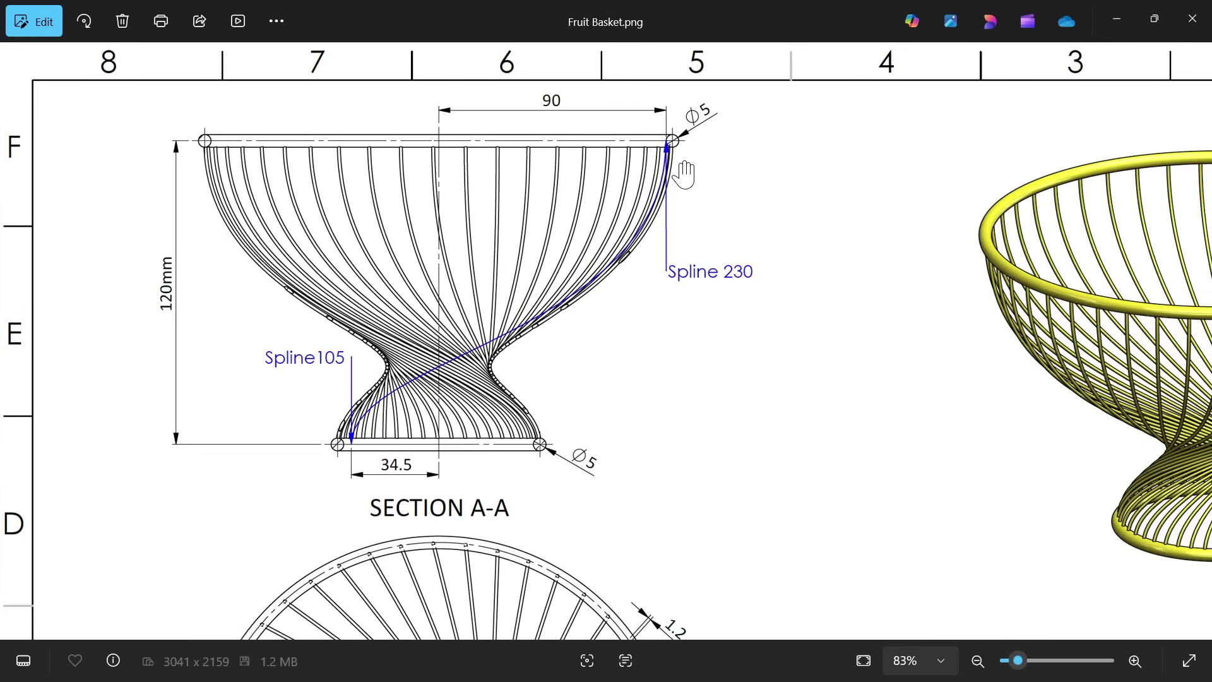
Pan back to the circular plan view and center its diameter dimensions
{"action": "left_click_drag", "start_coordinate": [562, 409], "coordinate": [587, 114]}
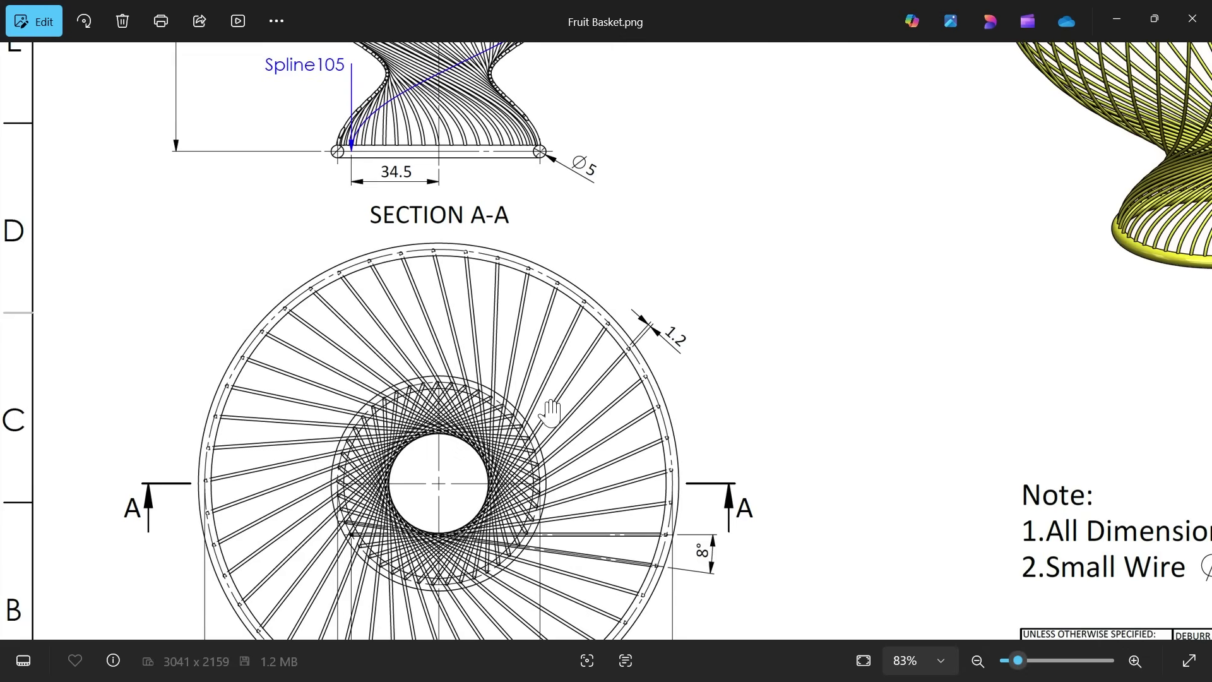
{"action": "left_click_drag", "start_coordinate": [569, 426], "coordinate": [569, 190]}
{"action": "scroll", "coordinate": [438, 353], "scroll_direction": "up", "scroll_amount": 1, "text": "ctrl"}
{"action": "scroll", "coordinate": [439, 358], "scroll_direction": "up", "scroll_amount": 3, "text": "ctrl"}
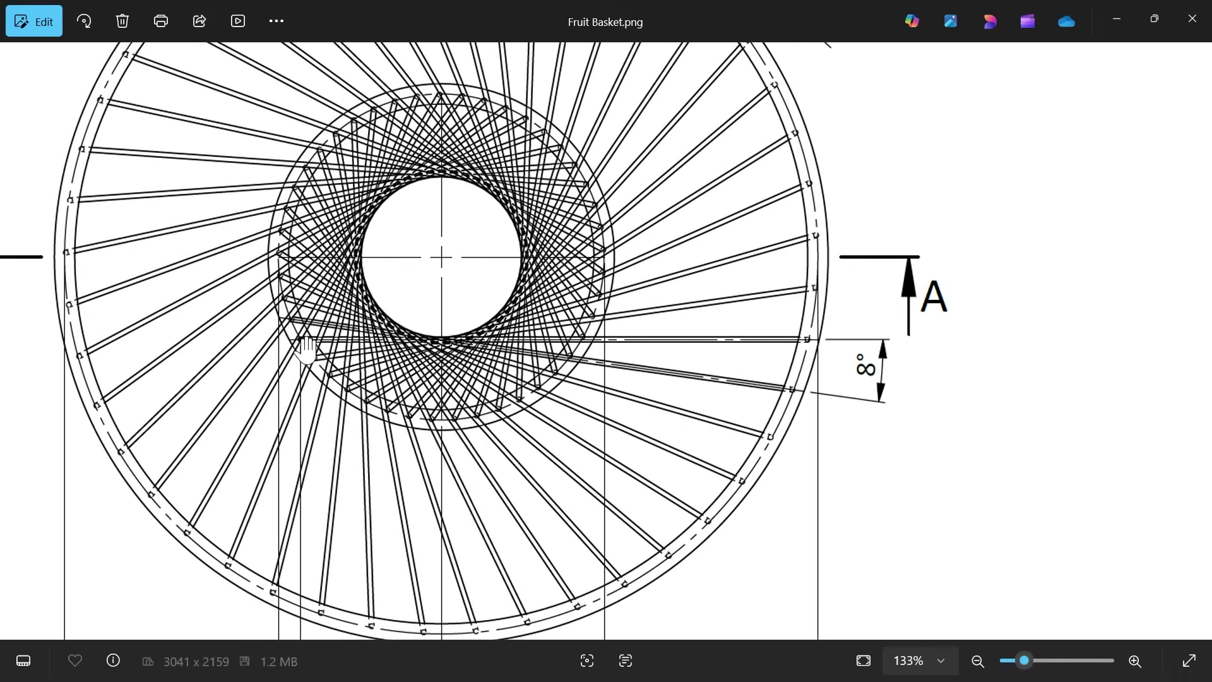
{"action": "left_click_drag", "start_coordinate": [303, 350], "coordinate": [360, 138]}
{"action": "left_click_drag", "start_coordinate": [440, 507], "coordinate": [447, 471]}
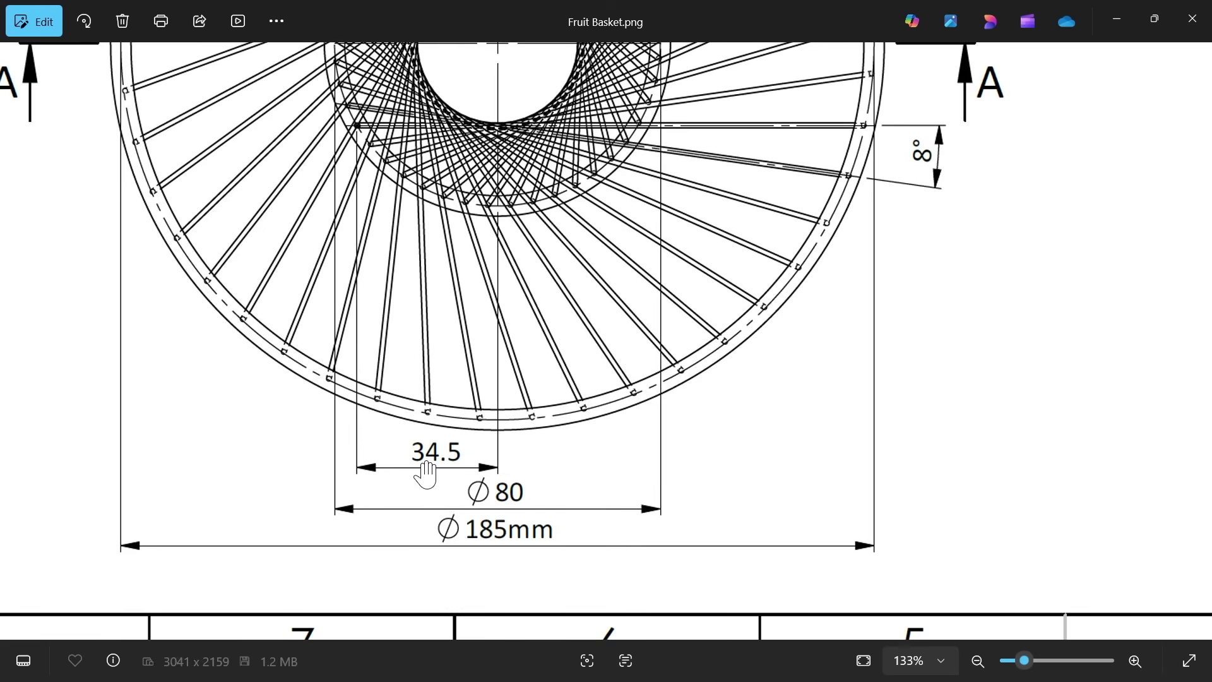
{"action": "left_click_drag", "start_coordinate": [473, 150], "coordinate": [474, 446]}
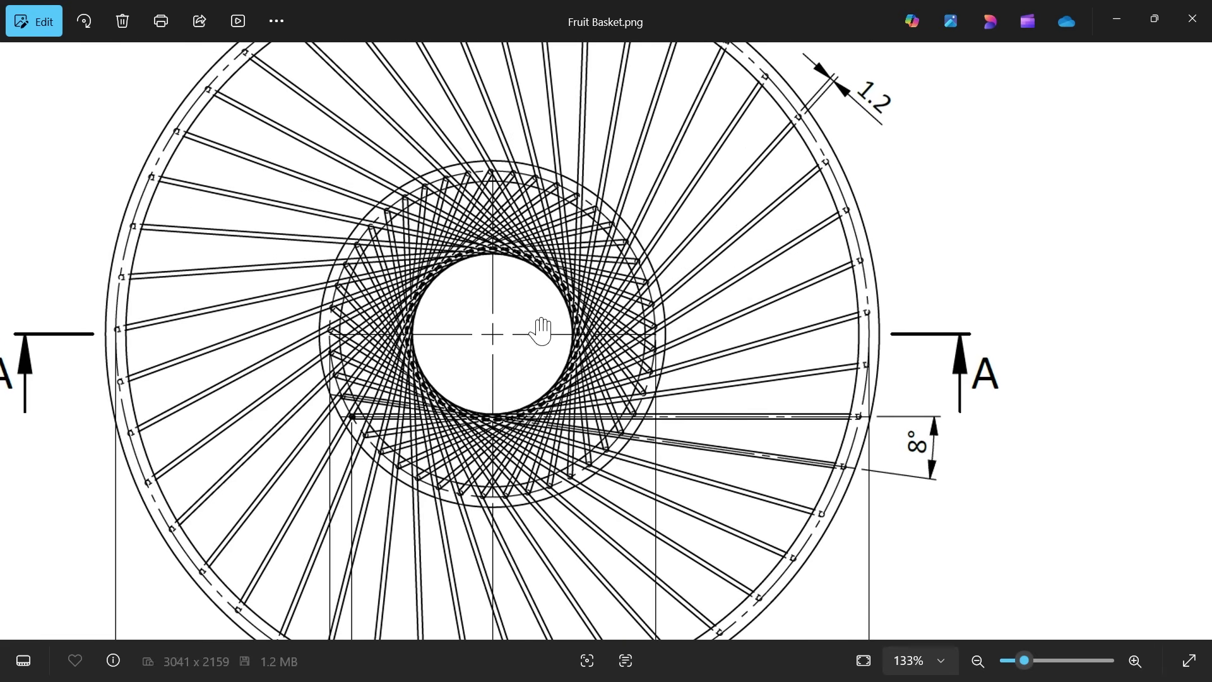
Minimize the reference drawing and start a new sketch on the Front Plane
{"action": "left_click", "coordinate": [1117, 21]}
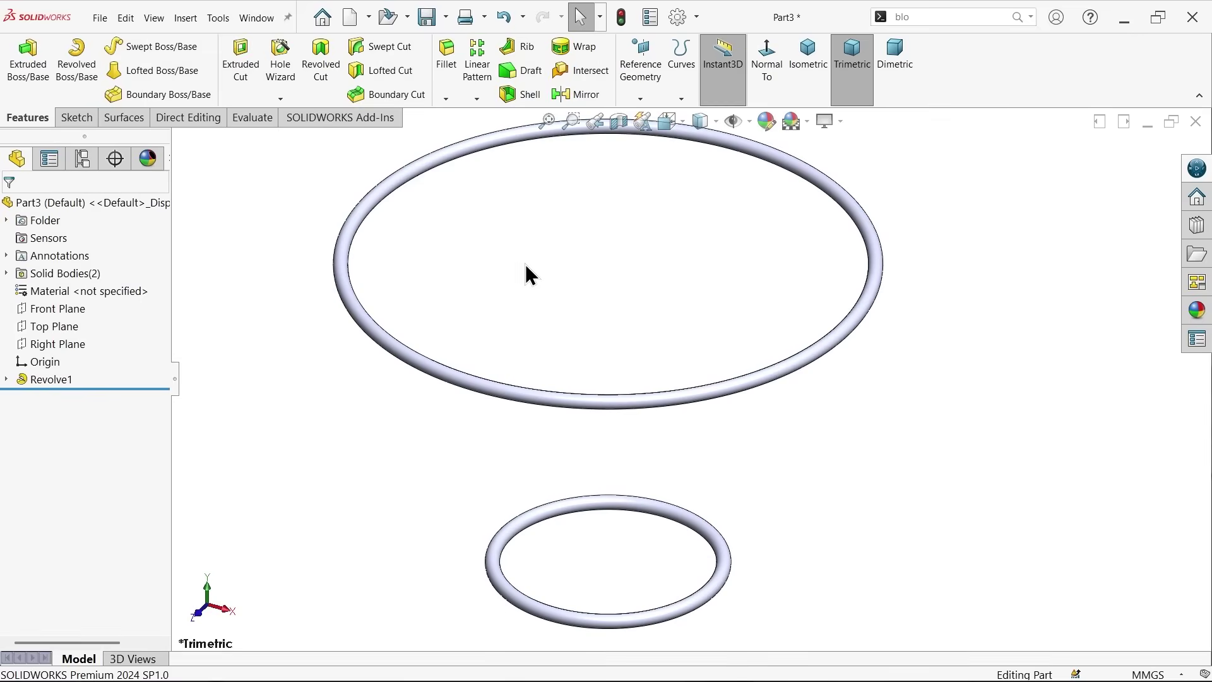
{"action": "left_click", "coordinate": [66, 303]}
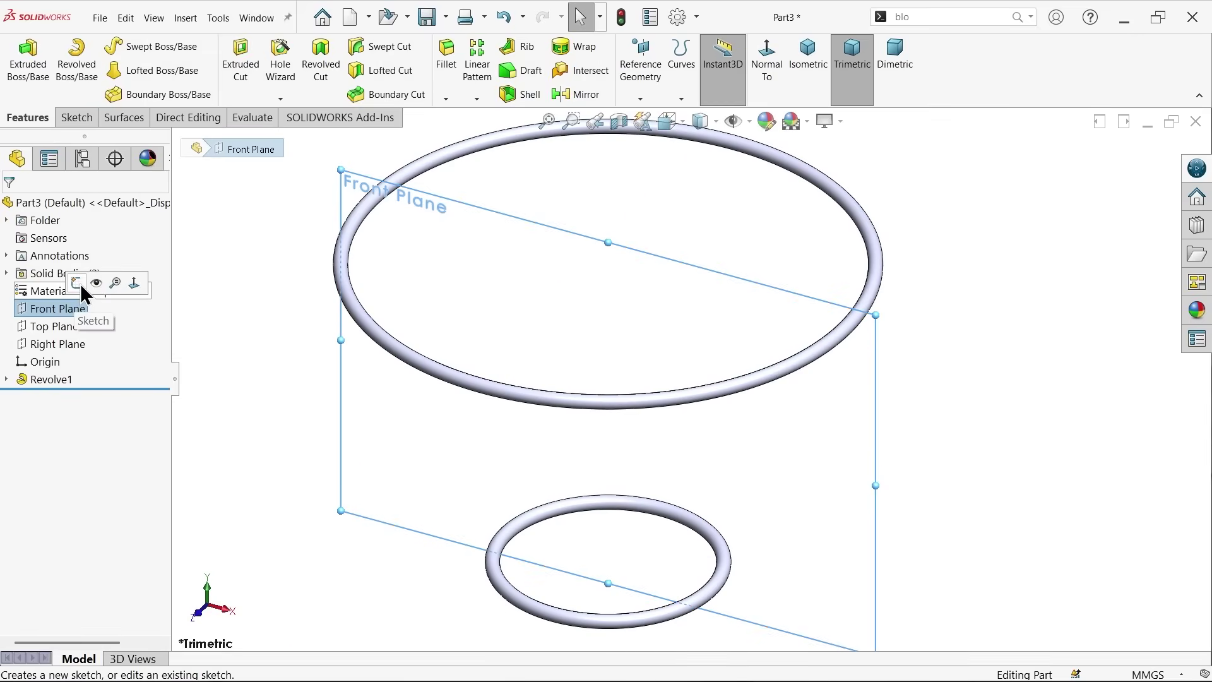
{"action": "left_click", "coordinate": [81, 284]}
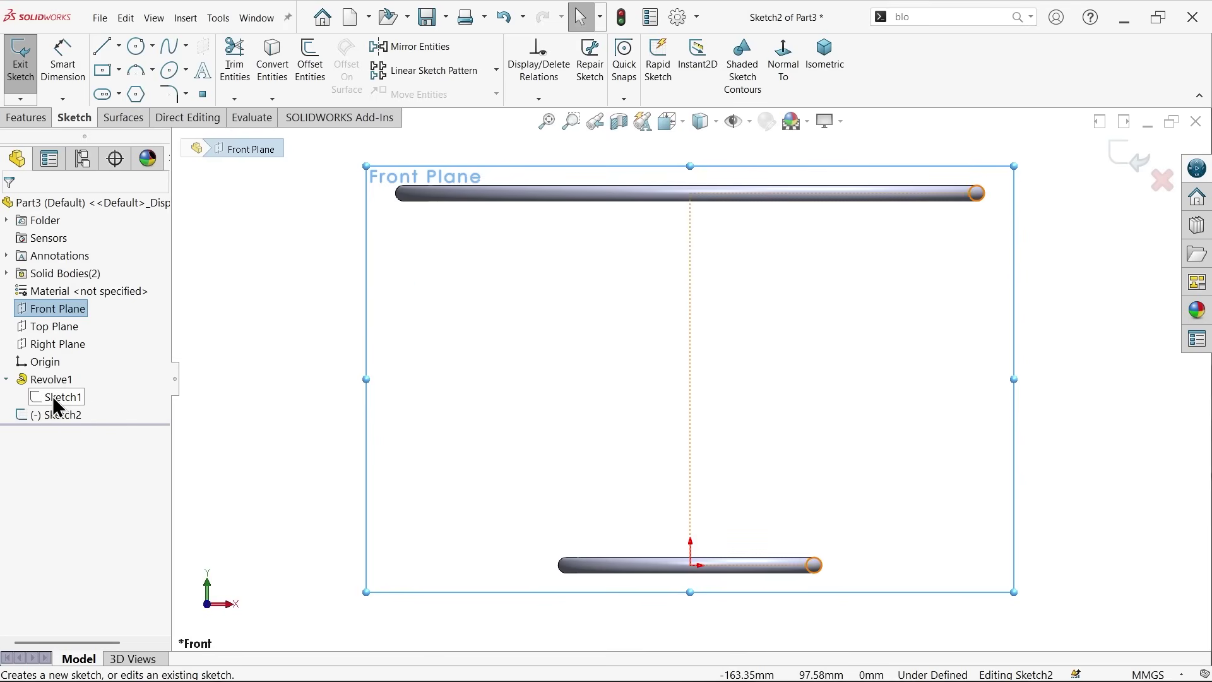
{"action": "left_click", "coordinate": [52, 396]}
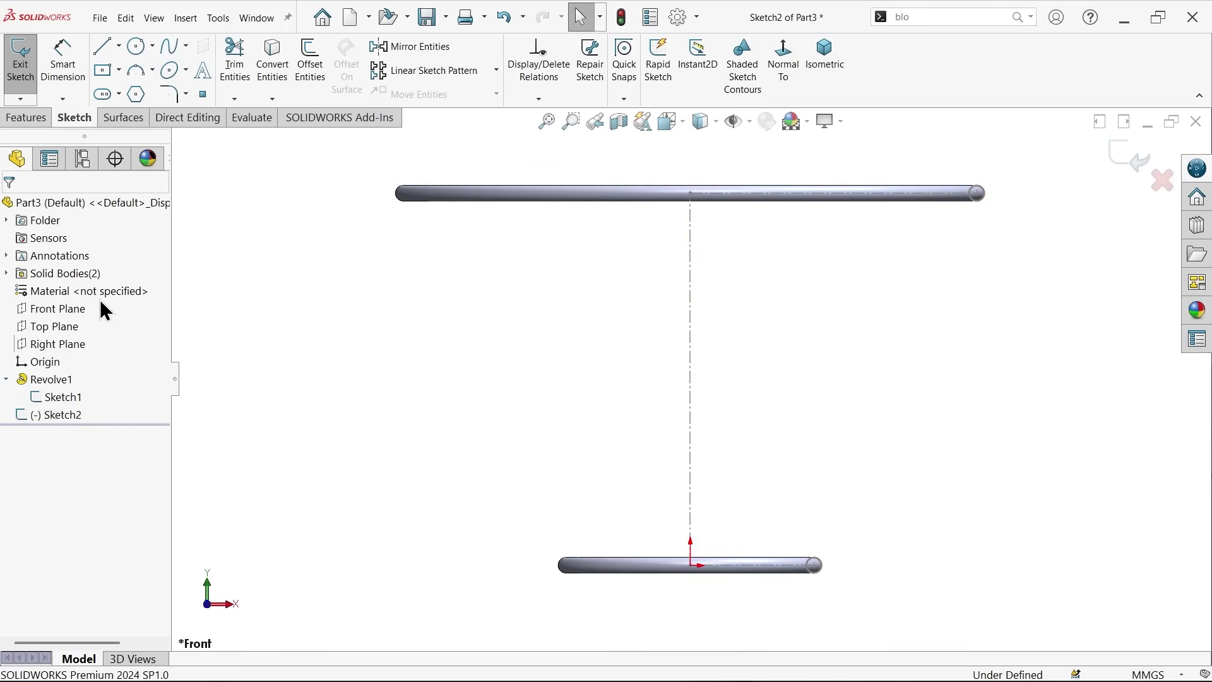
{"action": "left_click", "coordinate": [172, 46]}
{"action": "scroll", "coordinate": [668, 483], "scroll_direction": "down", "scroll_amount": 2}
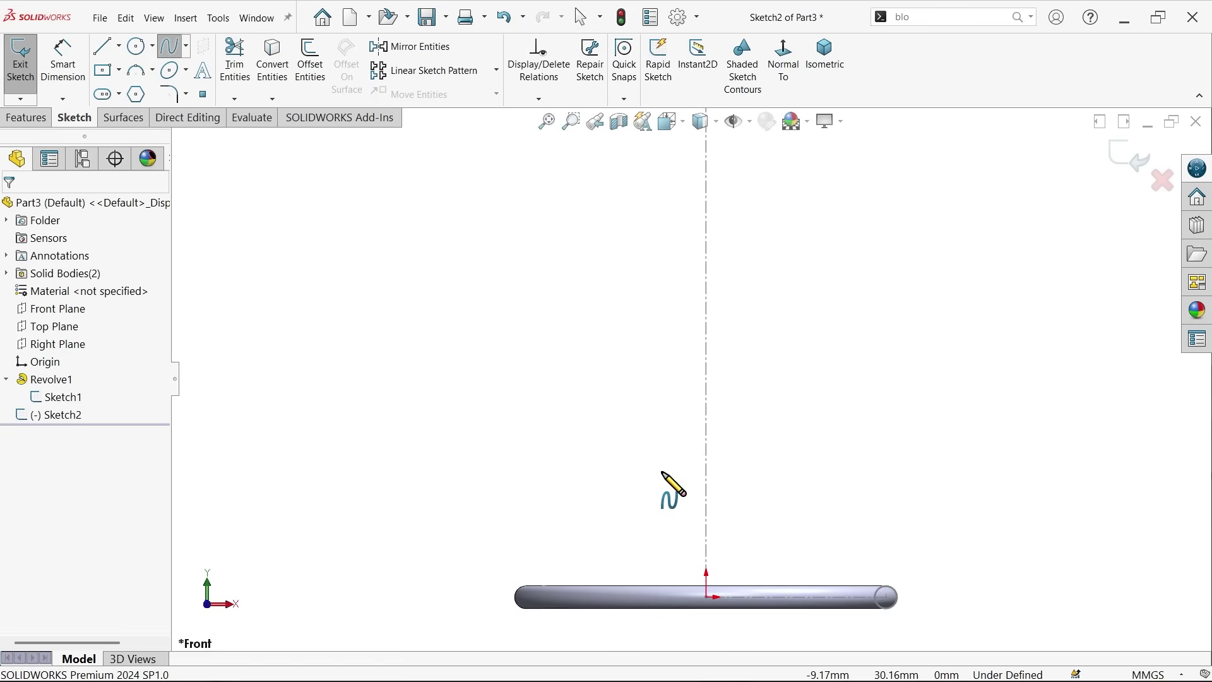
{"action": "scroll", "coordinate": [815, 350], "scroll_direction": "up", "scroll_amount": 1}
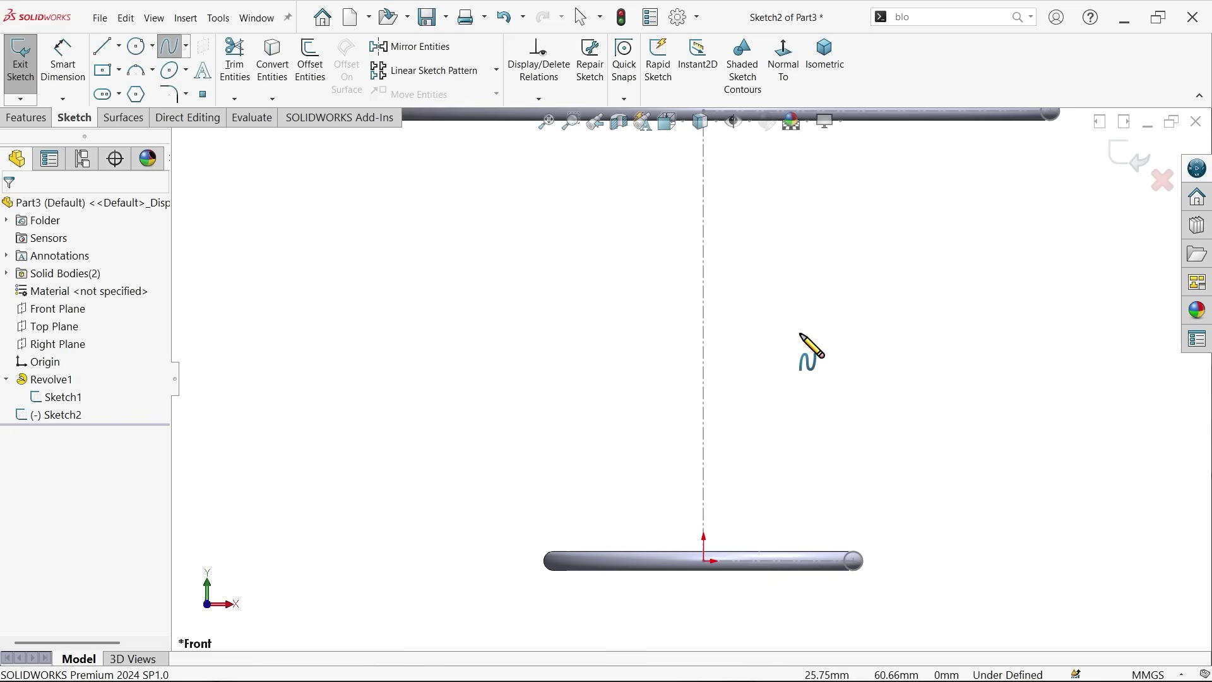
Draw a horizontal centerline left from the origin and dimension it 34.5 mm
{"action": "left_click", "coordinate": [119, 46]}
{"action": "left_click", "coordinate": [137, 84]}
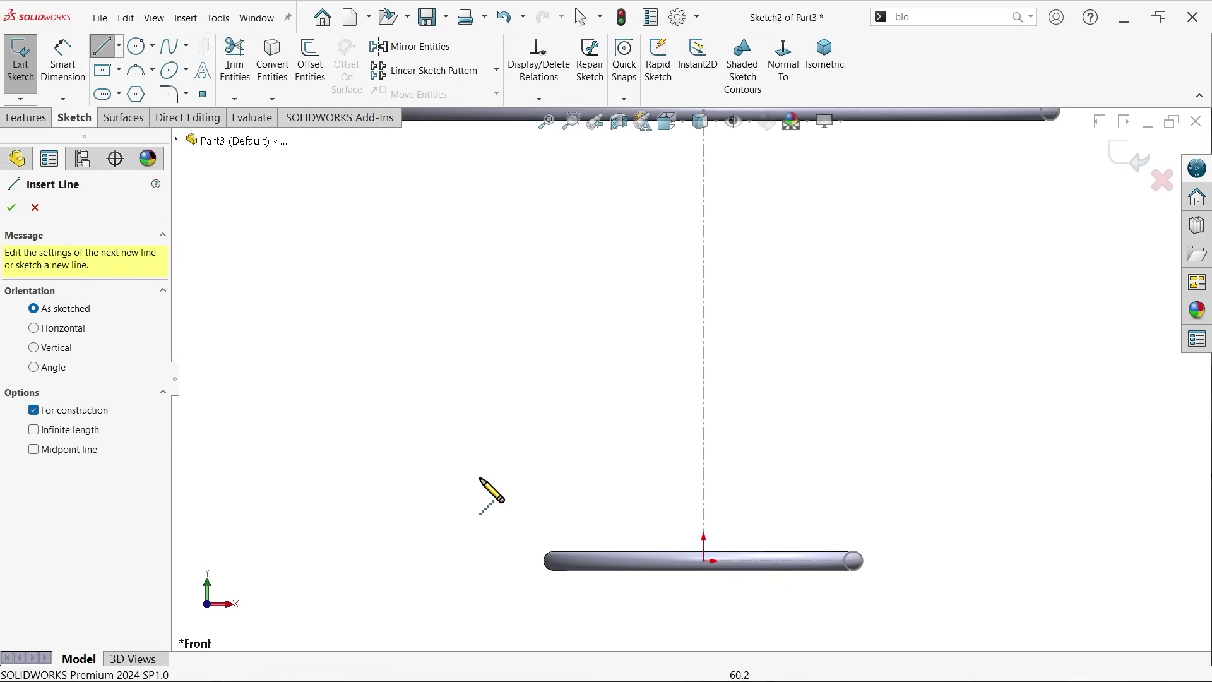
{"action": "scroll", "coordinate": [654, 541], "scroll_direction": "down", "scroll_amount": 1}
{"action": "left_click", "coordinate": [782, 567]}
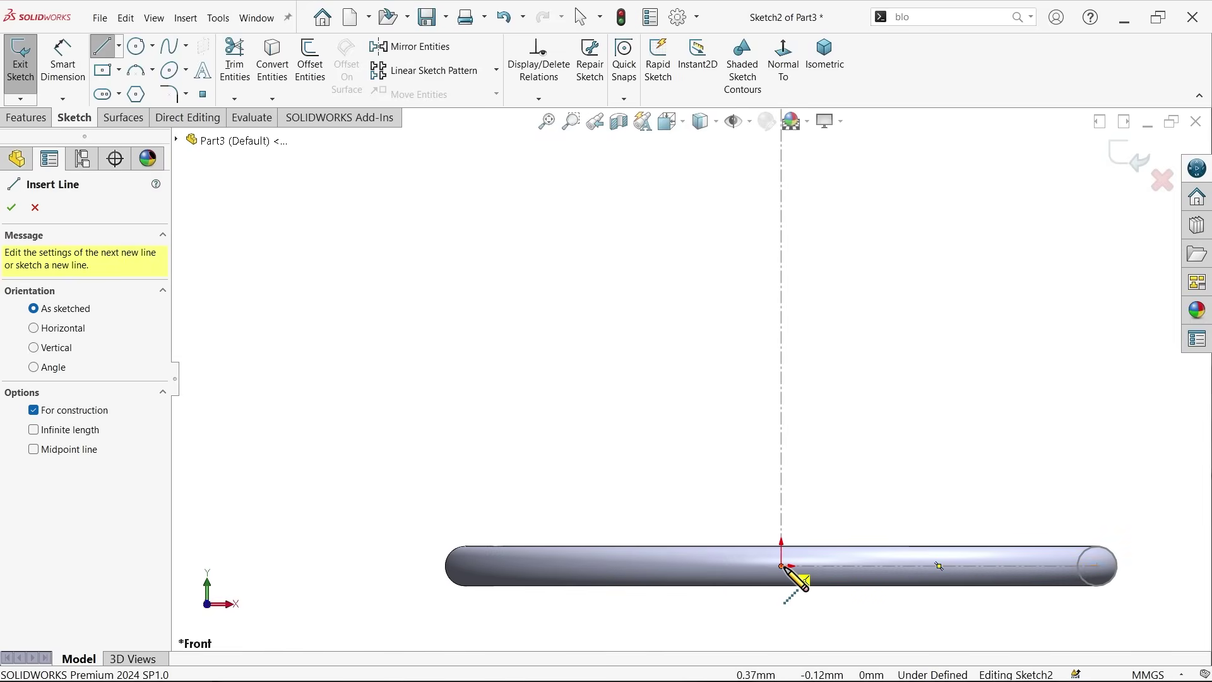
{"action": "left_click", "coordinate": [781, 566]}
{"action": "left_click", "coordinate": [540, 567]}
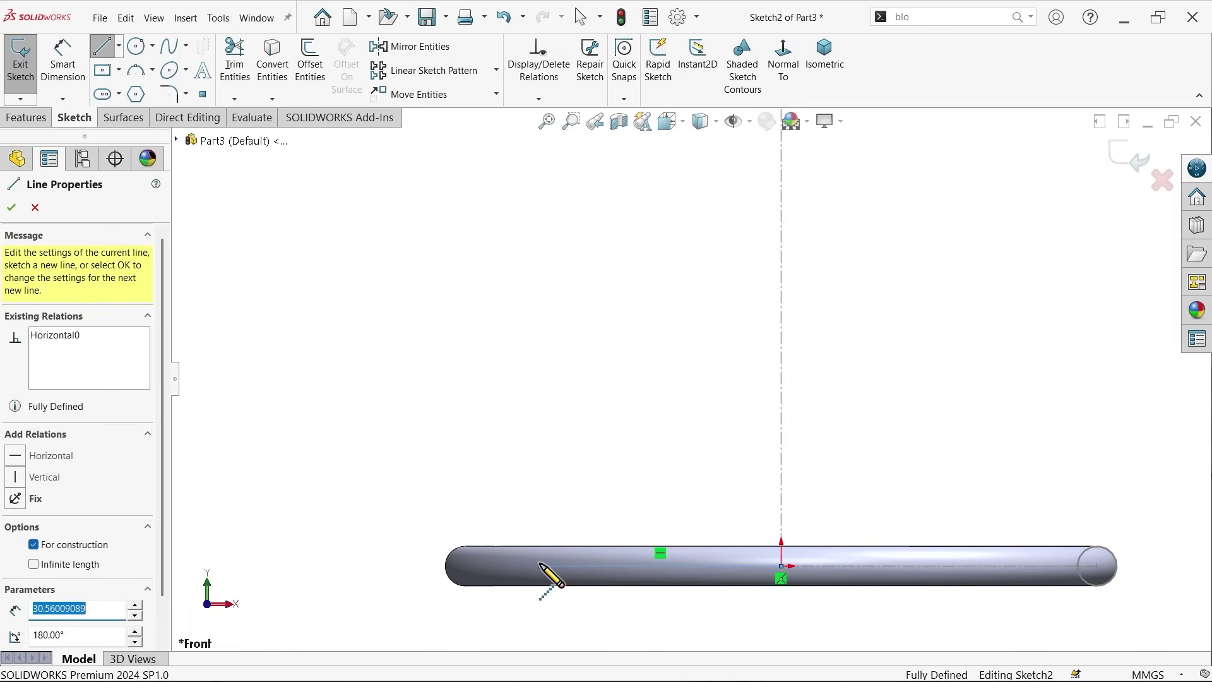
{"action": "key", "text": "Escape"}
{"action": "left_click", "coordinate": [62, 61]}
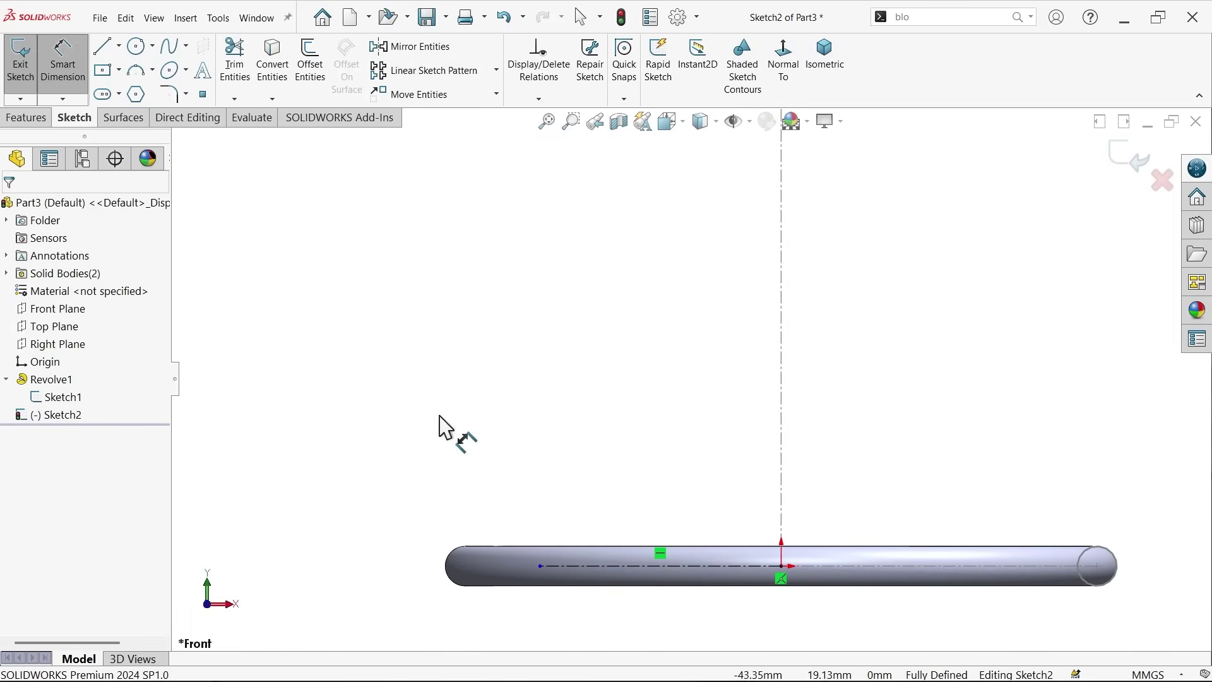
{"action": "left_click", "coordinate": [620, 567]}
{"action": "left_click", "coordinate": [647, 487]}
{"action": "type", "text": "3"}
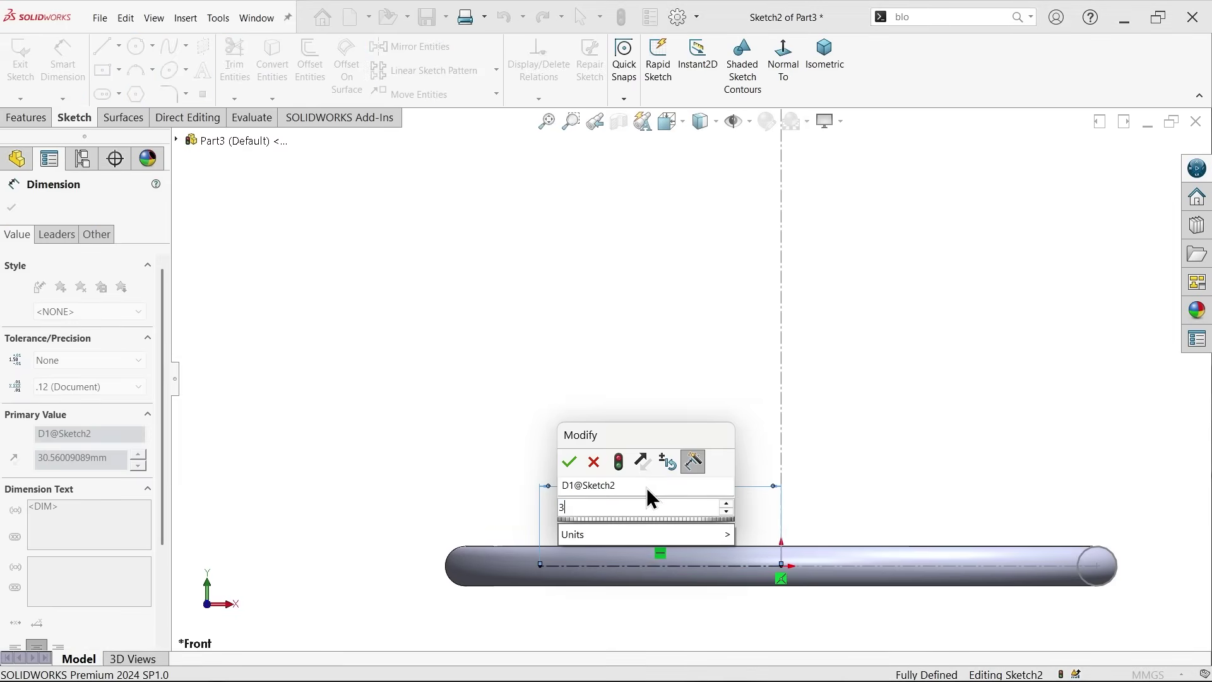
{"action": "type", "text": "4.5"}
{"action": "key", "text": "Return"}
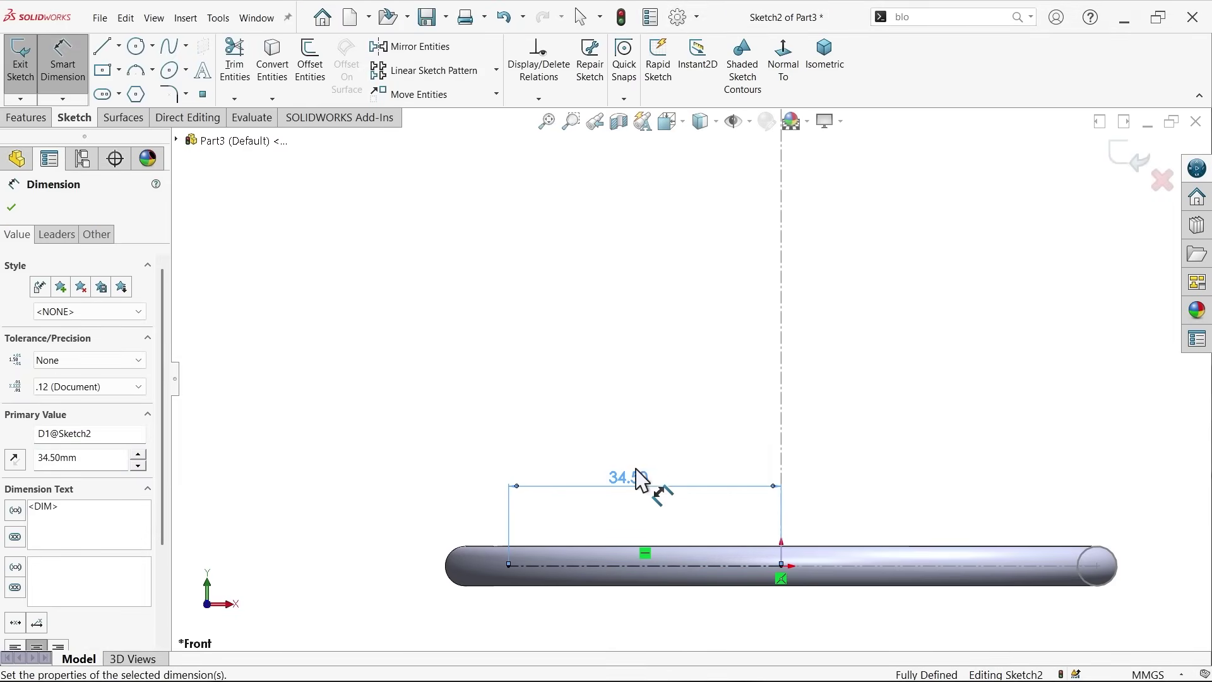
Draw a spline from the 34.5 mm centerline's left end to the upper ring's end
{"action": "left_click", "coordinate": [11, 207]}
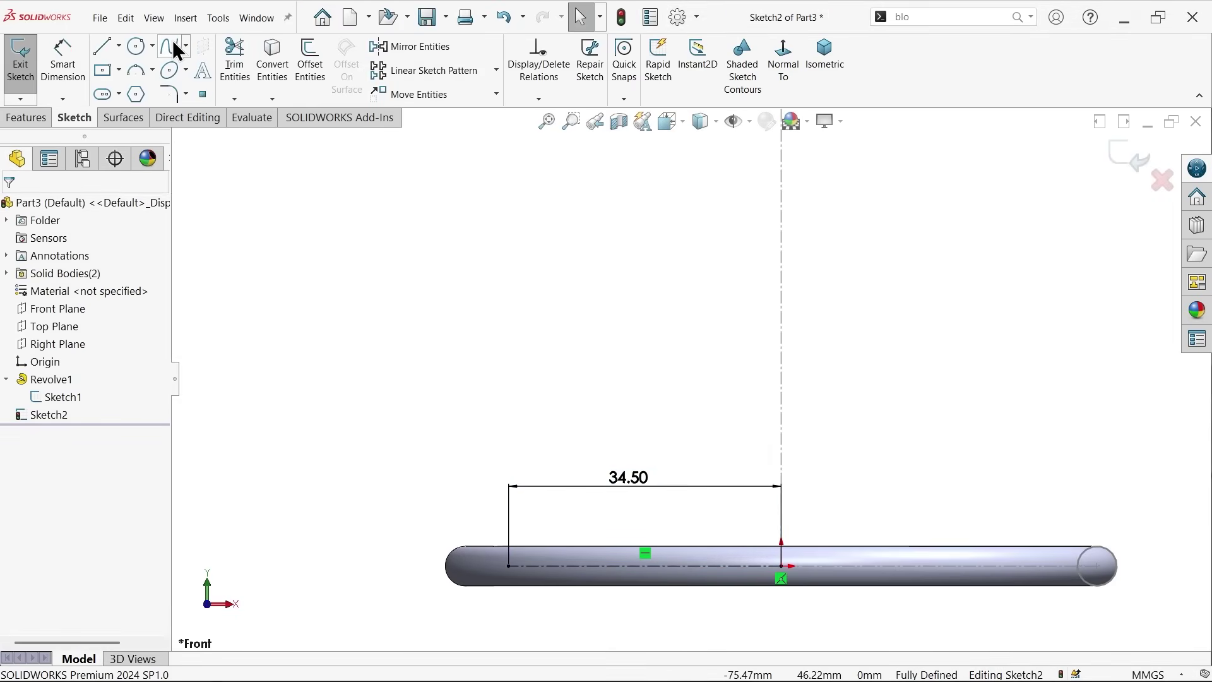
{"action": "left_click", "coordinate": [173, 45]}
{"action": "left_click", "coordinate": [534, 576]}
{"action": "scroll", "coordinate": [723, 320], "scroll_direction": "down", "scroll_amount": 3}
{"action": "scroll", "coordinate": [928, 133], "scroll_direction": "up", "scroll_amount": 5}
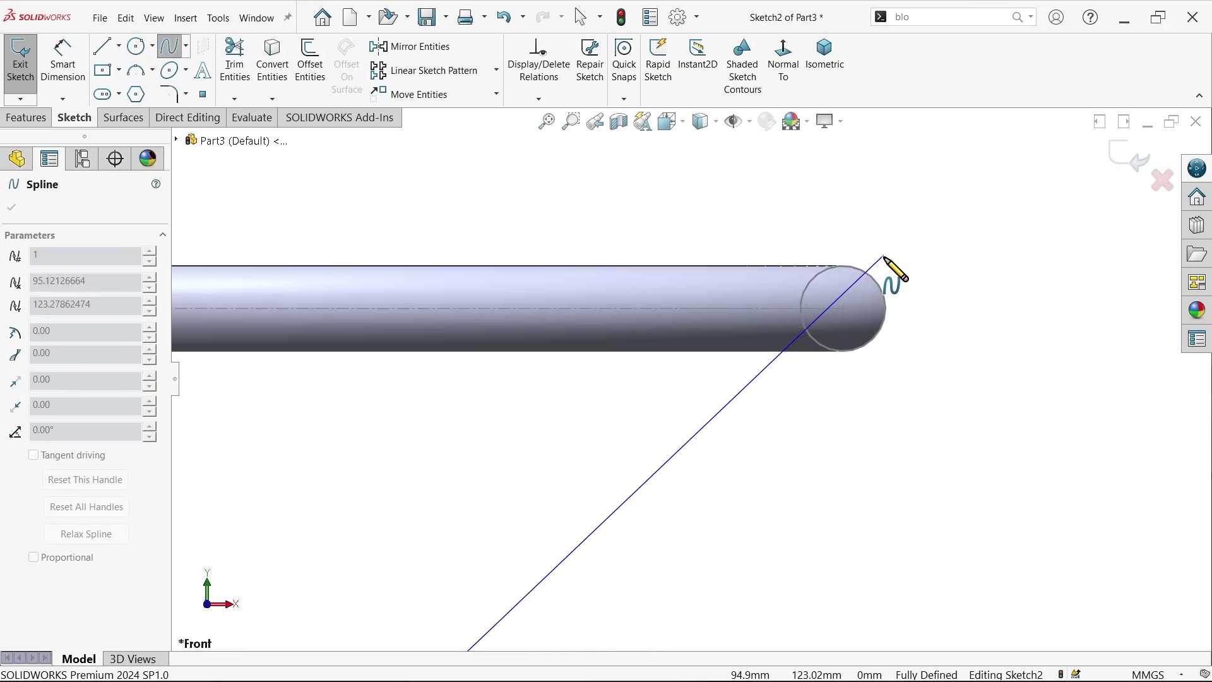
{"action": "scroll", "coordinate": [886, 270], "scroll_direction": "up", "scroll_amount": 1}
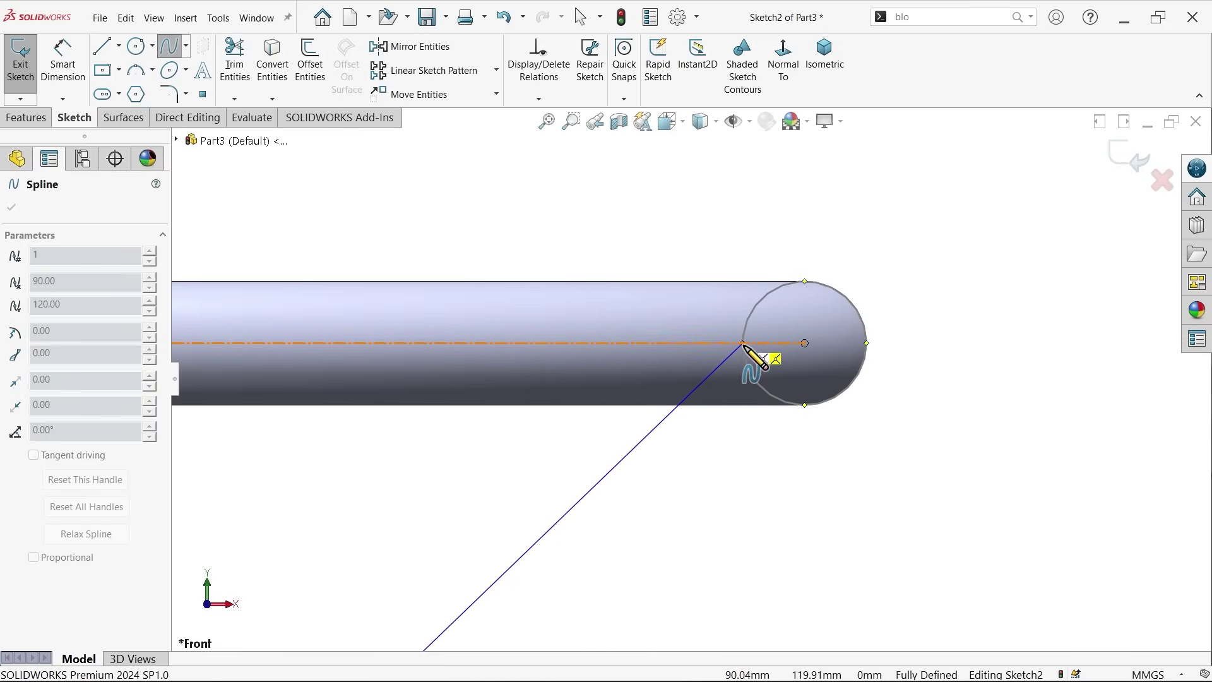
{"action": "left_click", "coordinate": [745, 344]}
{"action": "right_click", "coordinate": [749, 407]}
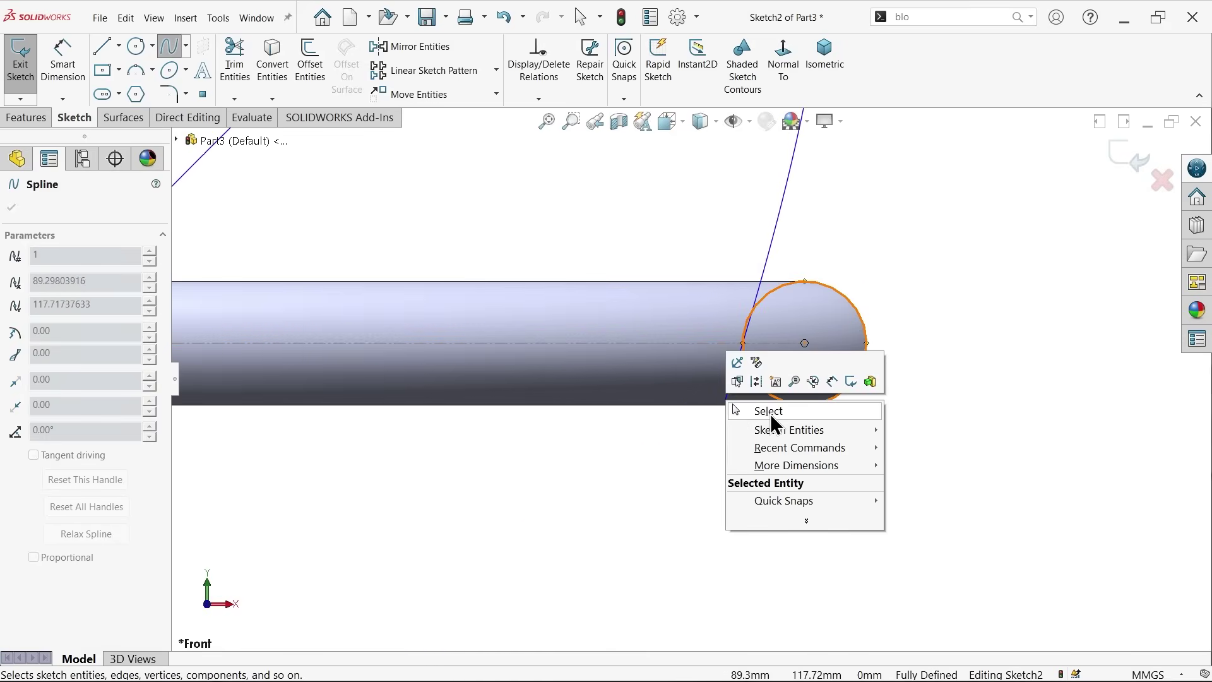
{"action": "left_click", "coordinate": [769, 411]}
{"action": "left_click", "coordinate": [701, 409]}
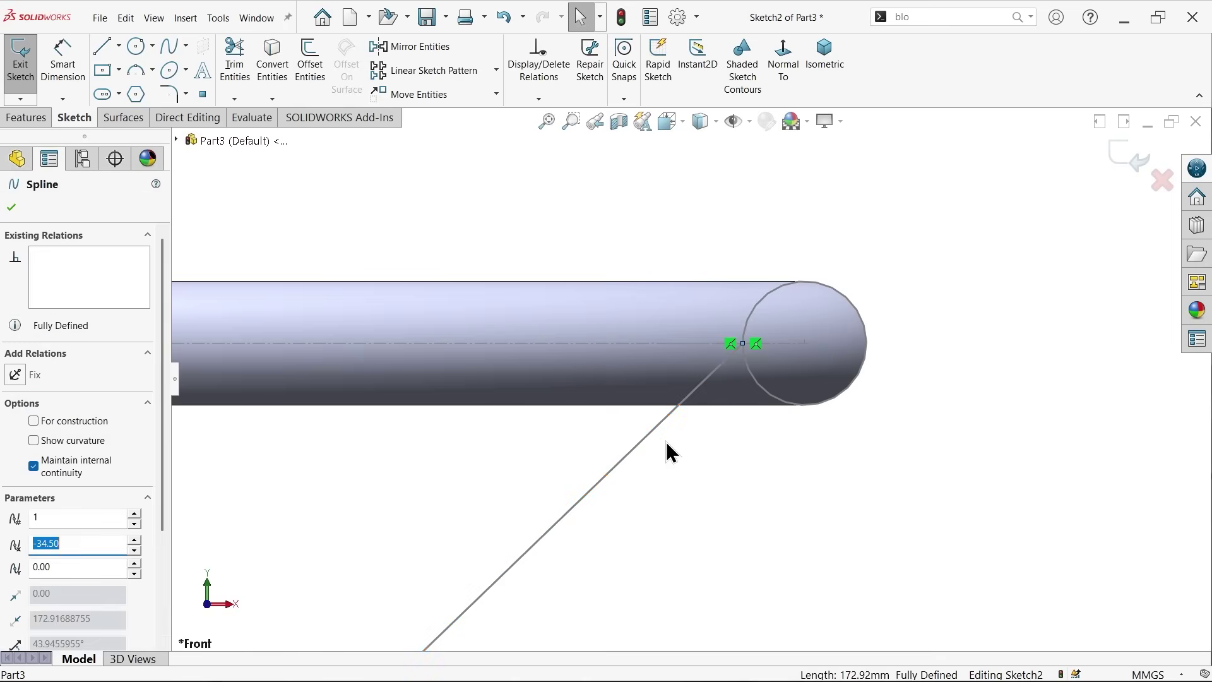
{"action": "scroll", "coordinate": [666, 441], "scroll_direction": "down", "scroll_amount": 3}
{"action": "scroll", "coordinate": [604, 529], "scroll_direction": "up", "scroll_amount": 1}
{"action": "key", "text": "Escape"}
Drag both spline tangent handles and give each a Vertical relation
{"action": "left_click", "coordinate": [568, 473]}
{"action": "left_click_drag", "start_coordinate": [550, 484], "coordinate": [748, 519]}
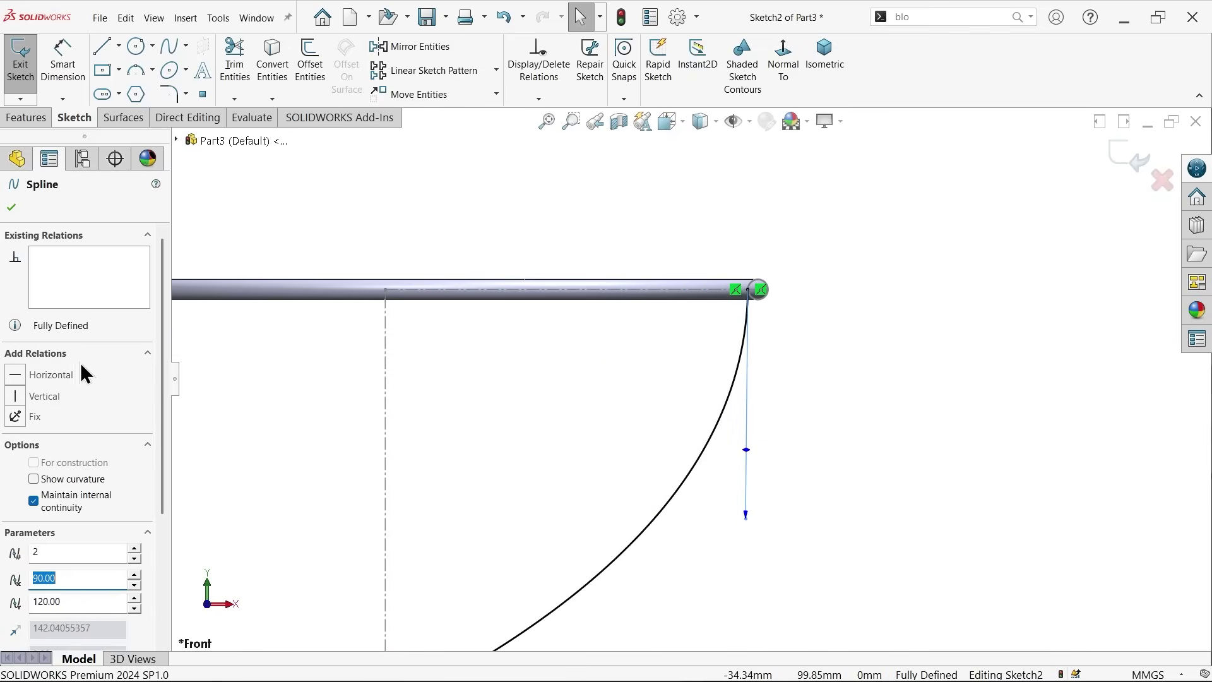
{"action": "left_click", "coordinate": [16, 397]}
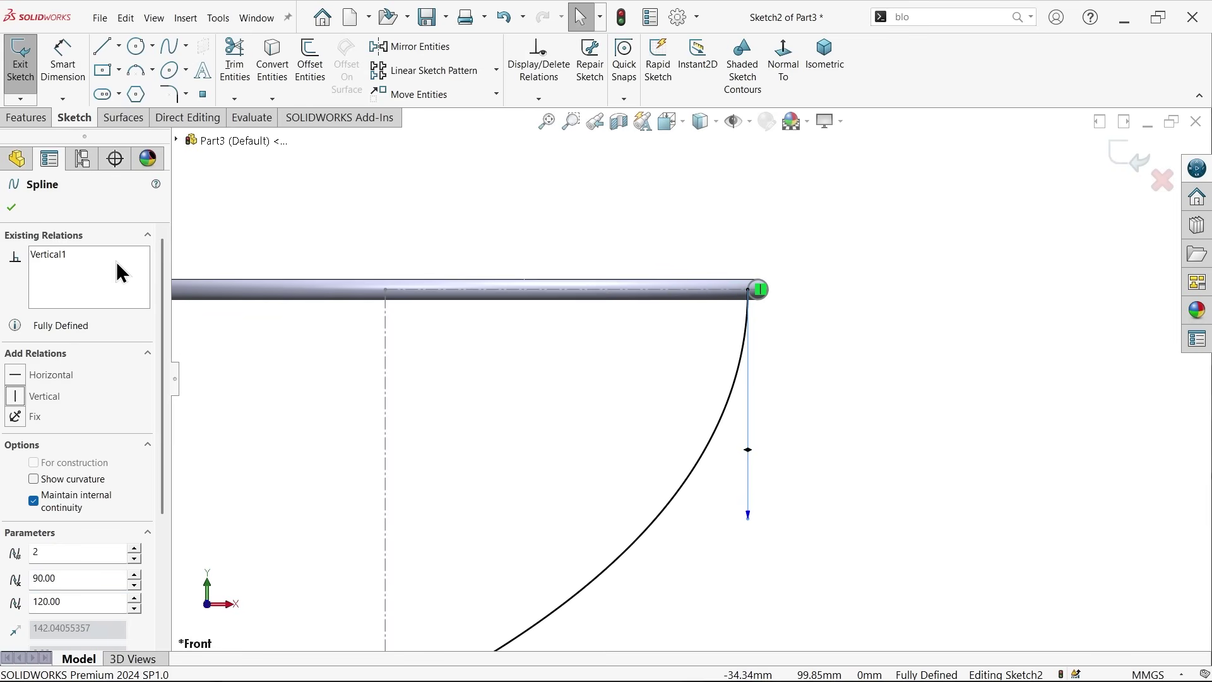
{"action": "key", "text": "f"}
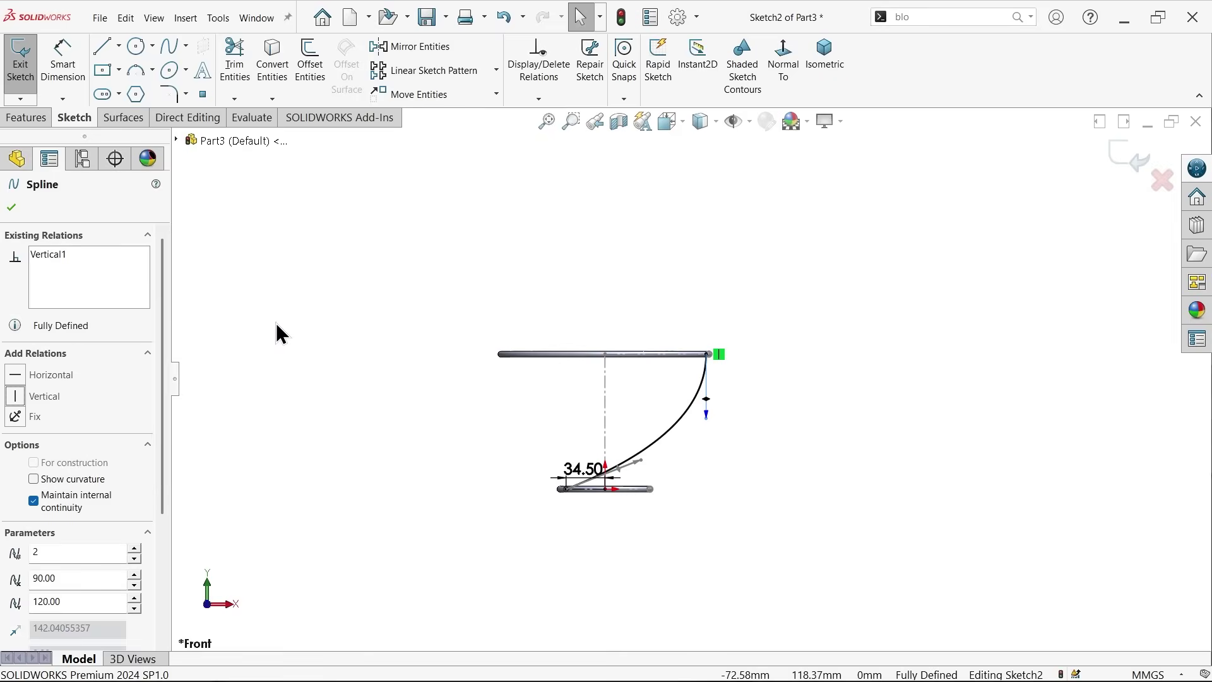
{"action": "scroll", "coordinate": [652, 466], "scroll_direction": "down", "scroll_amount": 3}
{"action": "scroll", "coordinate": [650, 455], "scroll_direction": "down", "scroll_amount": 3}
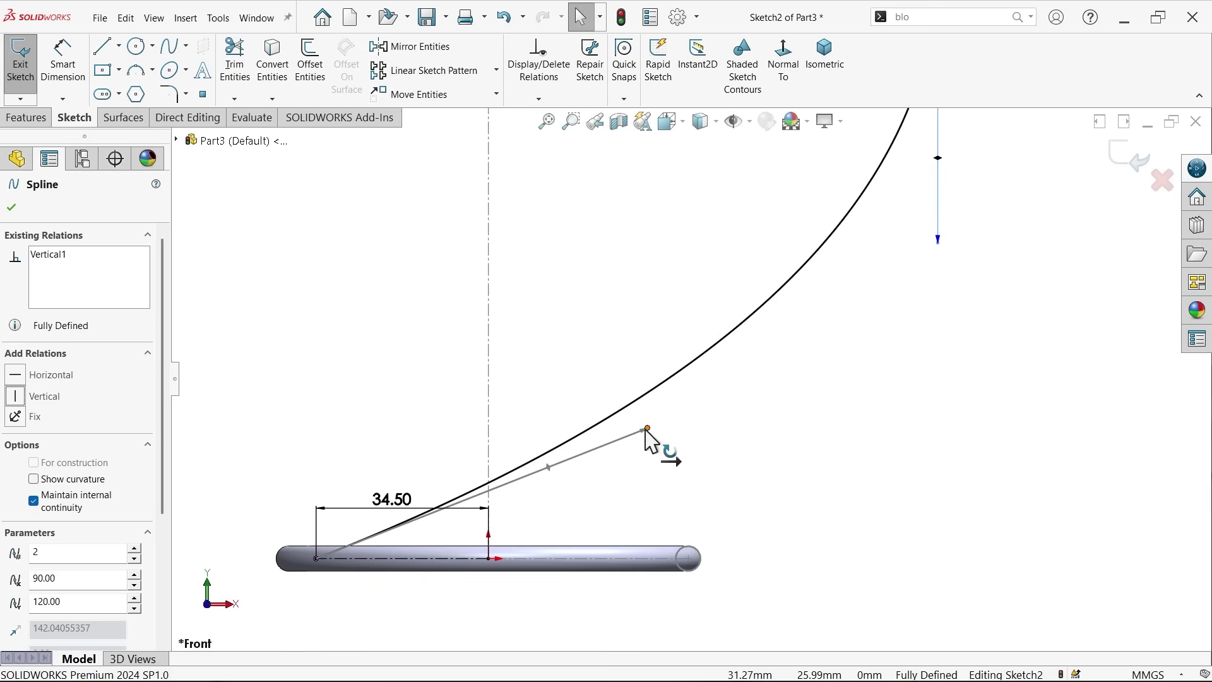
{"action": "left_click_drag", "start_coordinate": [646, 432], "coordinate": [328, 334]}
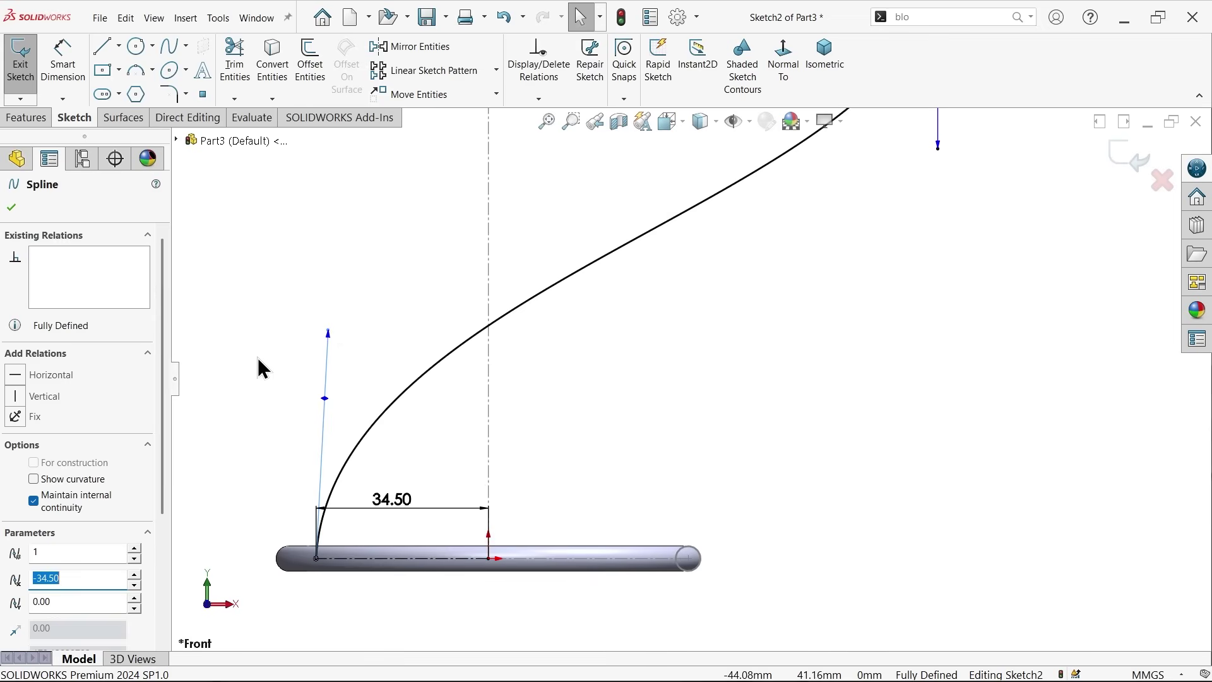
{"action": "left_click", "coordinate": [15, 396]}
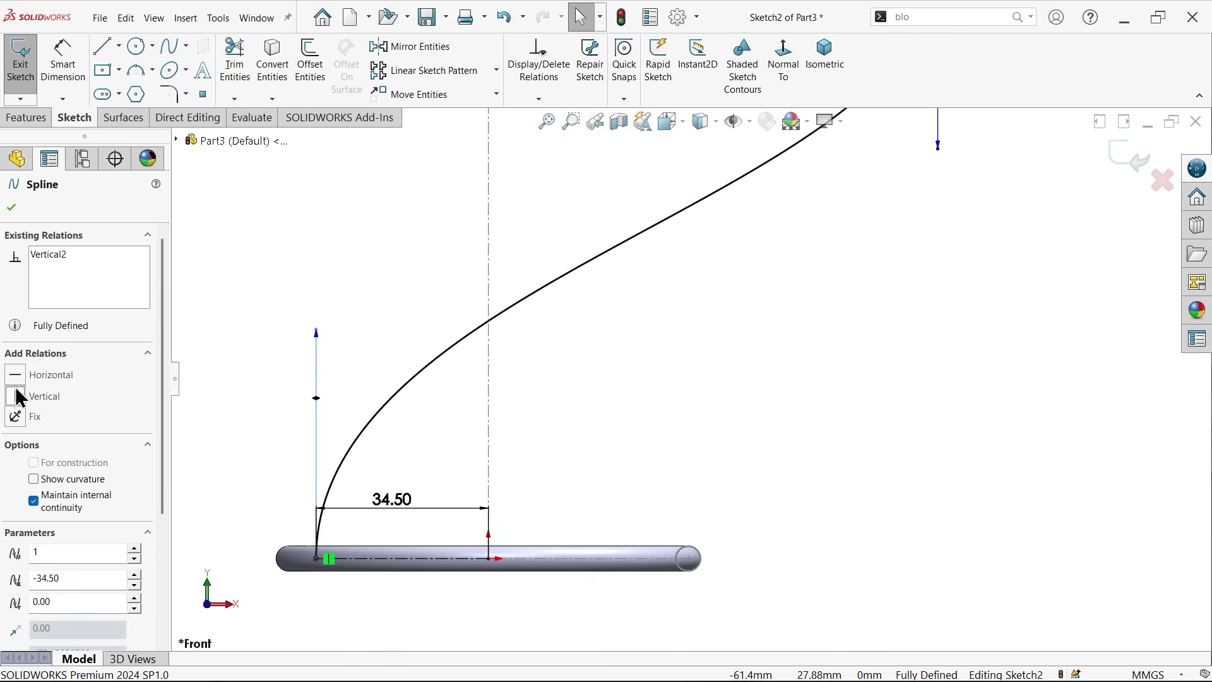
{"action": "left_click", "coordinate": [62, 61]}
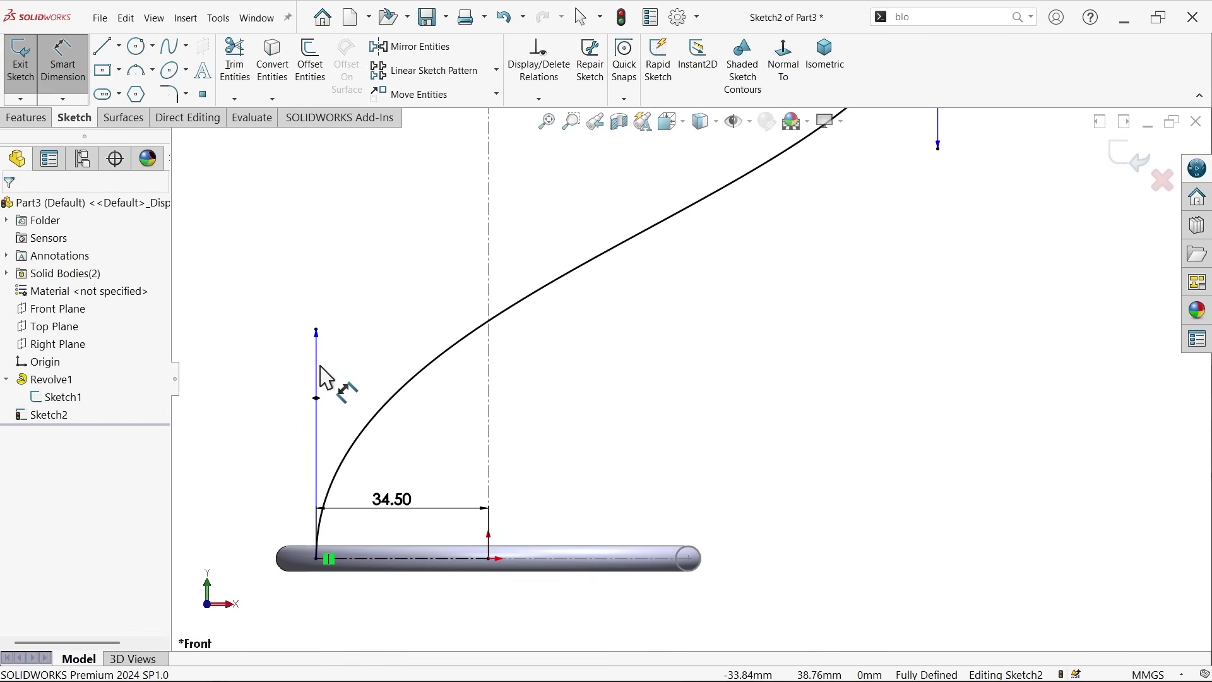
Dimension the spline's lower tangent to 105 mm and its upper tangent to 230 mm
{"action": "left_click", "coordinate": [316, 334]}
{"action": "left_click", "coordinate": [322, 305]}
{"action": "type", "text": "10"}
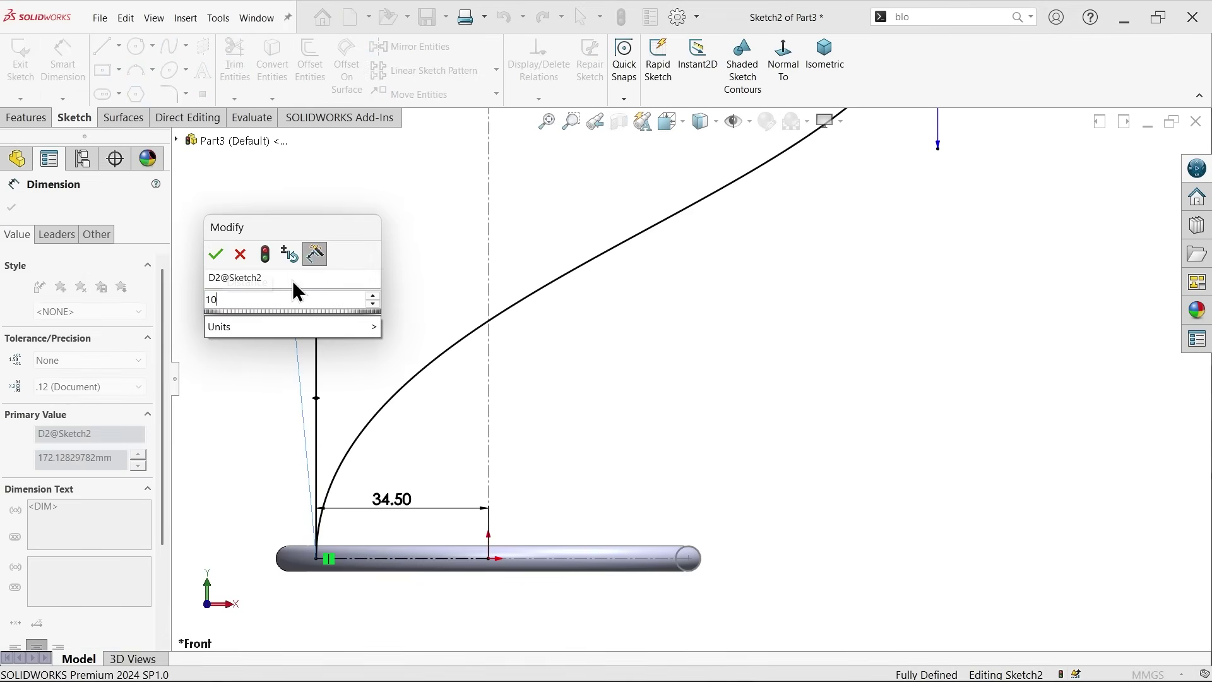
{"action": "type", "text": "5"}
{"action": "key", "text": "Return"}
{"action": "key", "text": "f"}
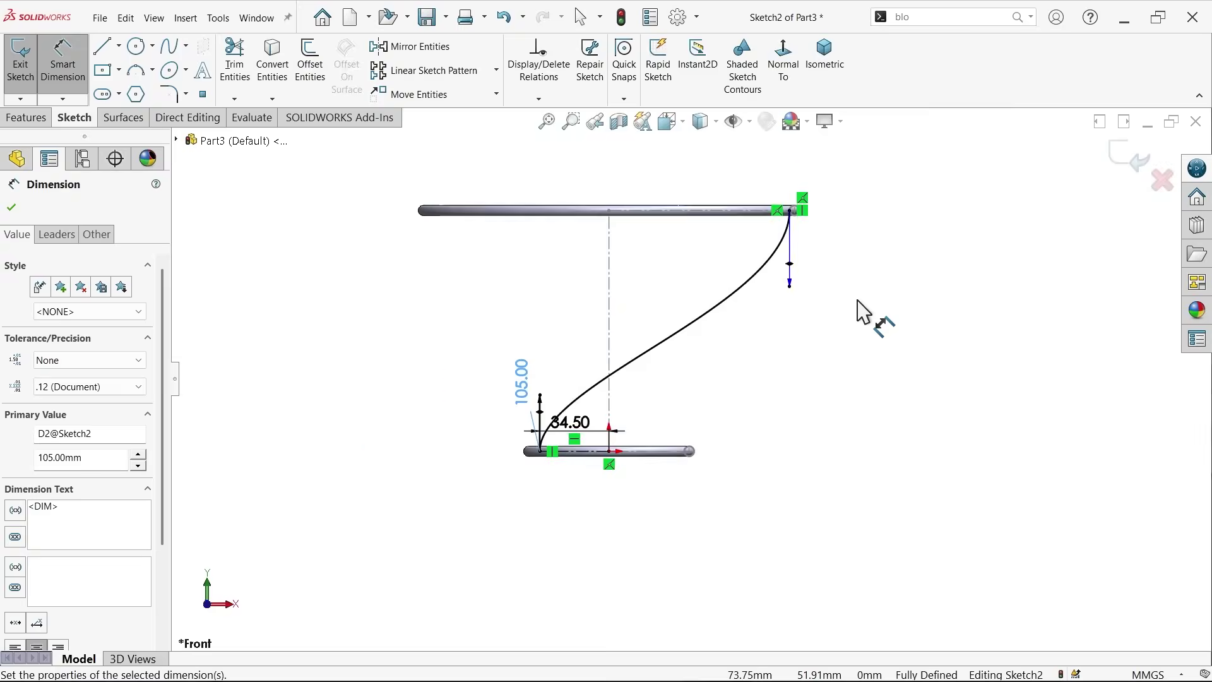
{"action": "scroll", "coordinate": [819, 289], "scroll_direction": "down", "scroll_amount": 4}
{"action": "scroll", "coordinate": [729, 342], "scroll_direction": "down", "scroll_amount": 3}
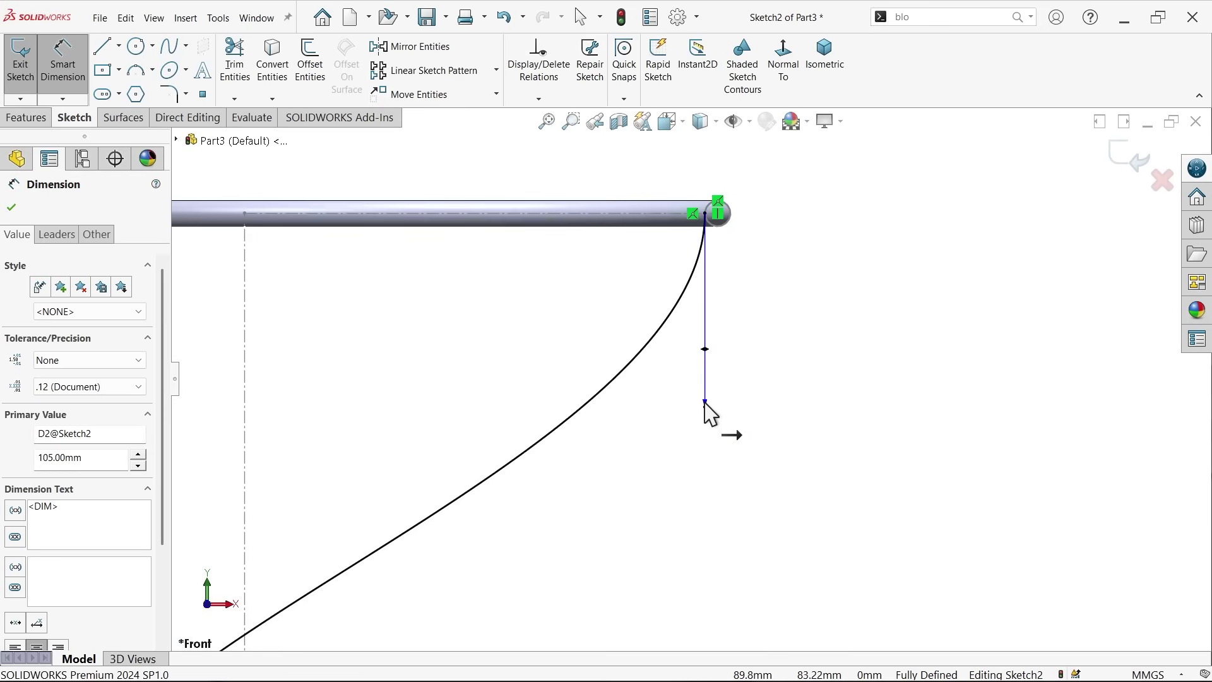
{"action": "left_click", "coordinate": [706, 402]}
{"action": "left_click", "coordinate": [748, 445]}
{"action": "type", "text": "230"}
{"action": "key", "text": "Return"}
{"action": "key", "text": "f"}
{"action": "scroll", "coordinate": [530, 521], "scroll_direction": "down", "scroll_amount": 3}
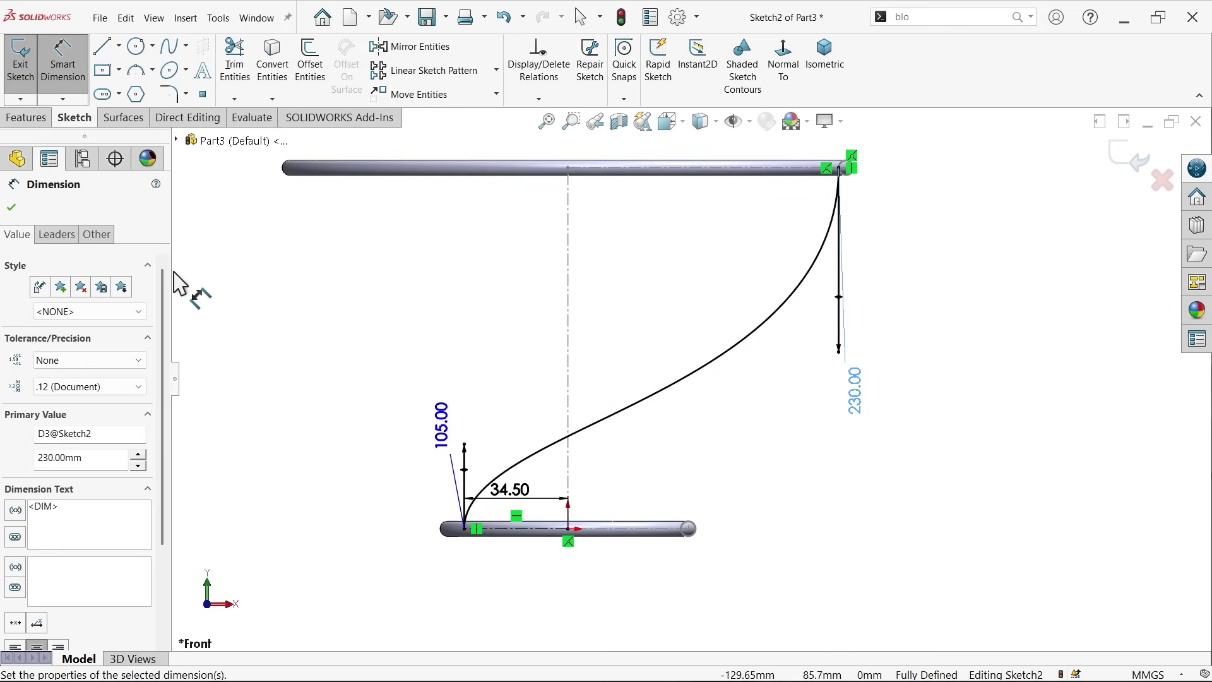
{"action": "left_click", "coordinate": [11, 207]}
{"action": "left_click", "coordinate": [824, 62]}
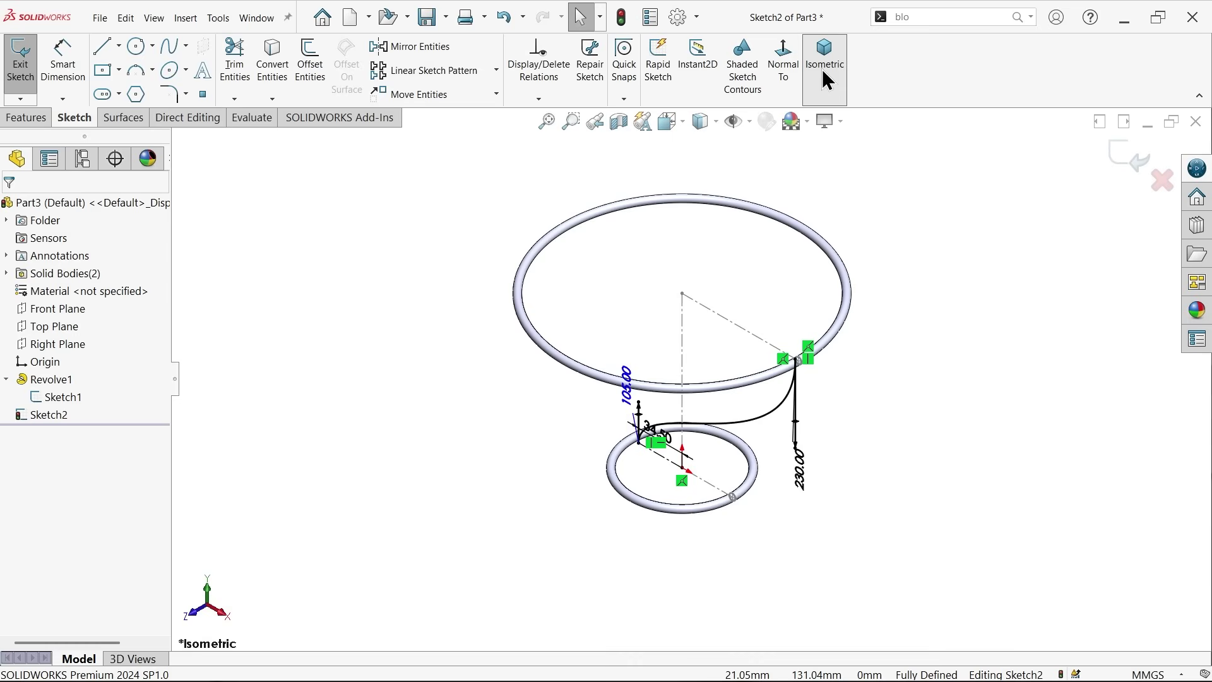
{"action": "scroll", "coordinate": [841, 423], "scroll_direction": "down", "scroll_amount": 2}
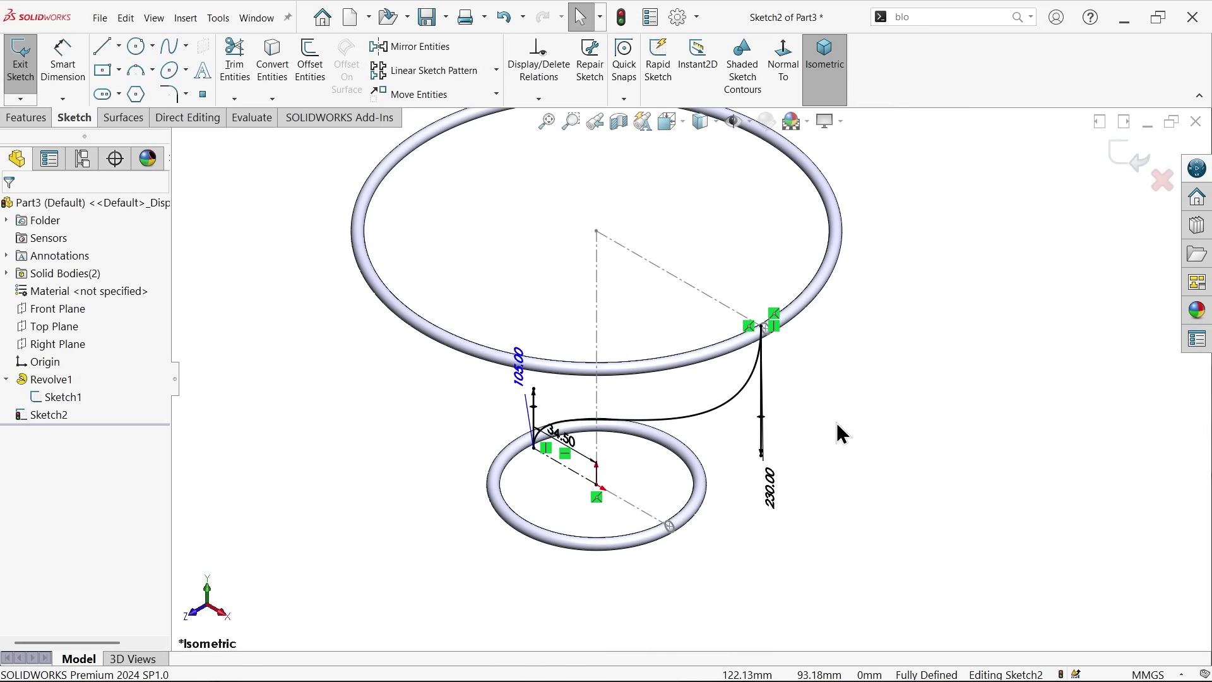
Exit the spline sketch and start a new sketch on the Top Plane
{"action": "left_click", "coordinate": [1131, 154]}
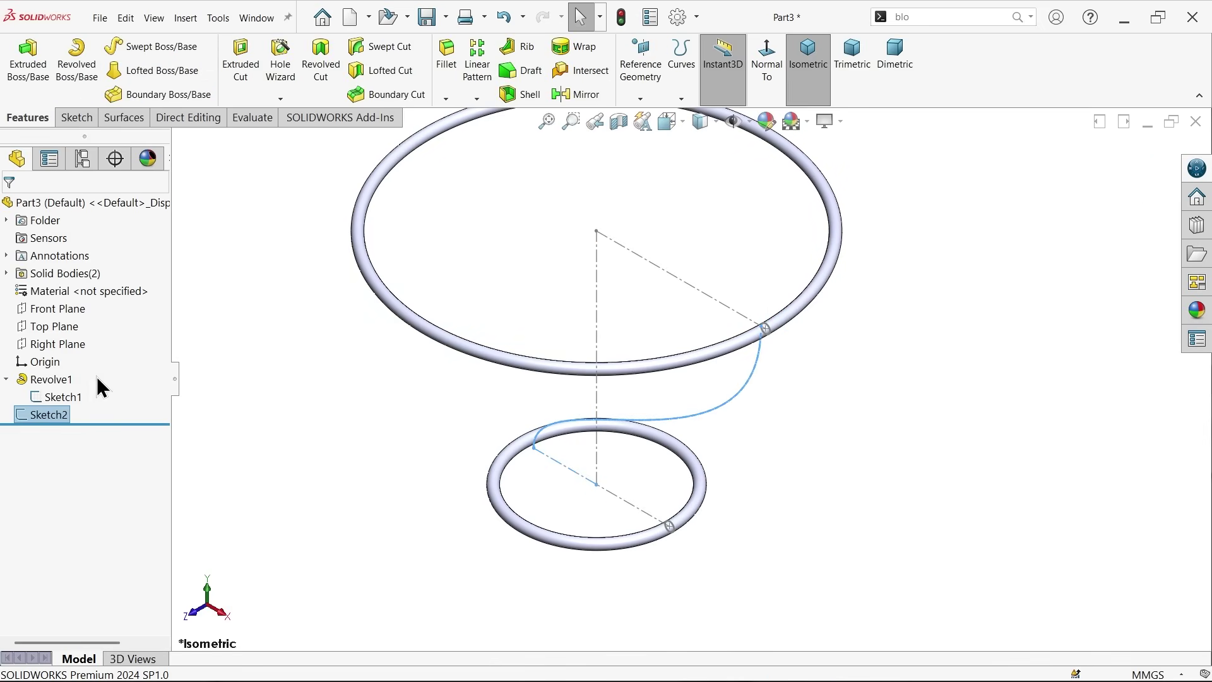
{"action": "left_click", "coordinate": [51, 328]}
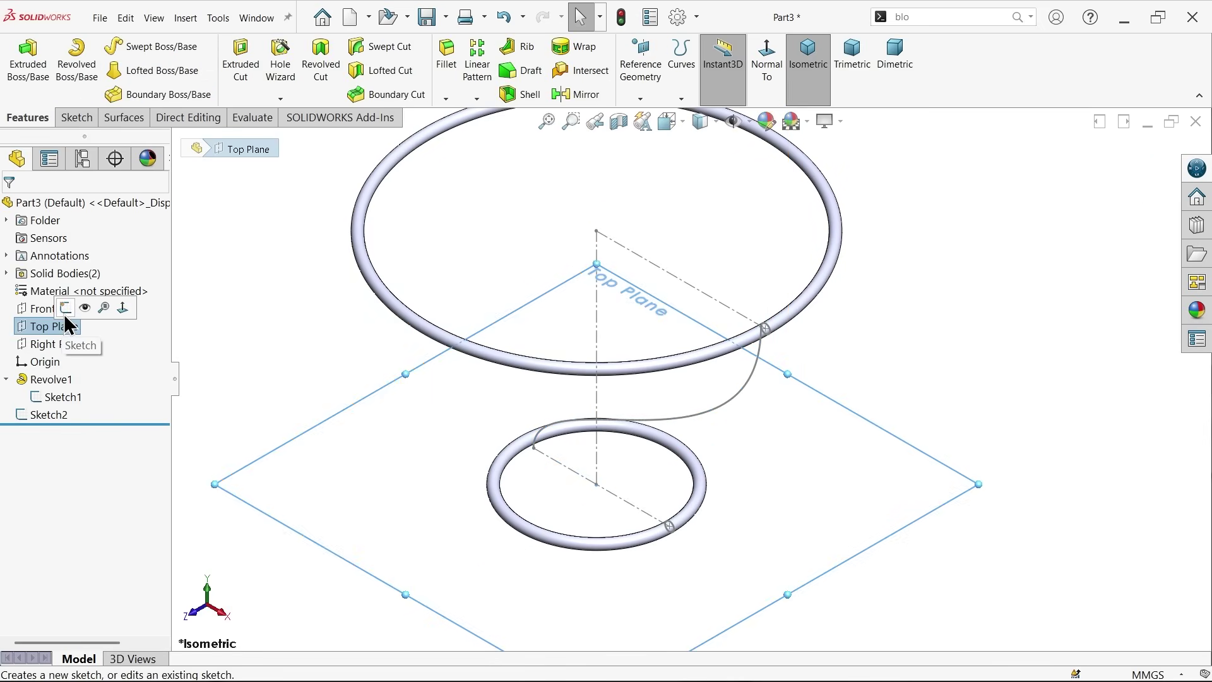
{"action": "left_click", "coordinate": [66, 308]}
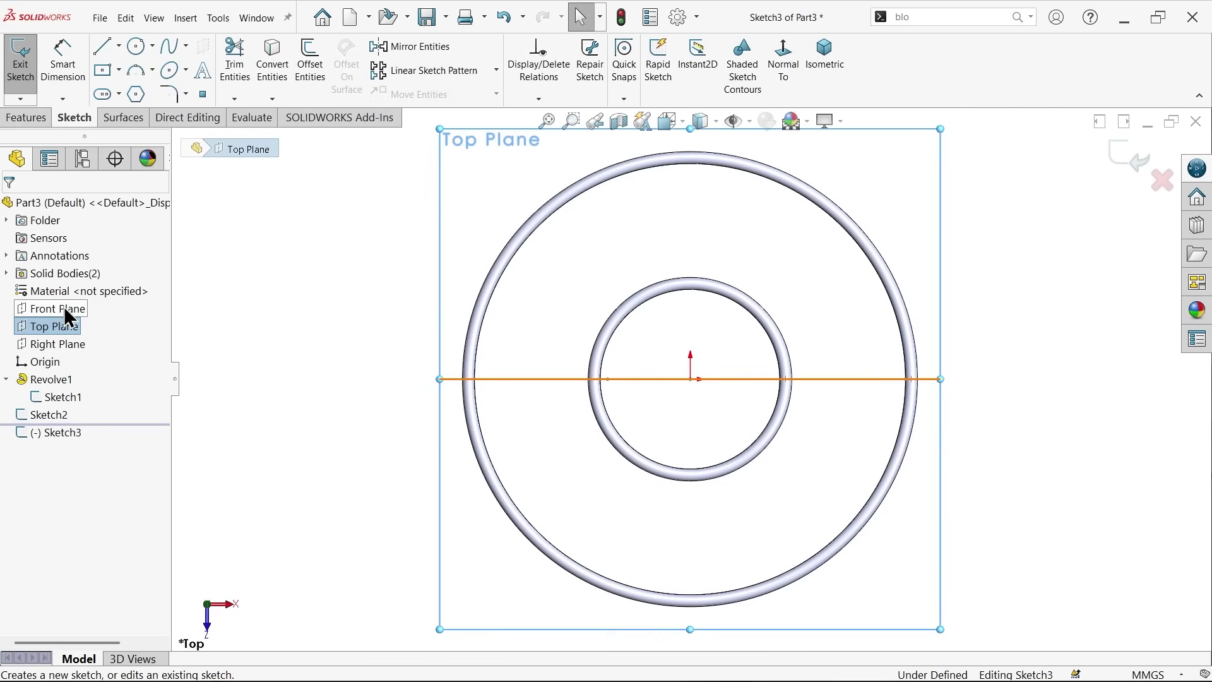
Draw a construction circle of radius 40 centred on the origin
{"action": "left_click", "coordinate": [136, 46]}
{"action": "scroll", "coordinate": [673, 417], "scroll_direction": "down", "scroll_amount": 4}
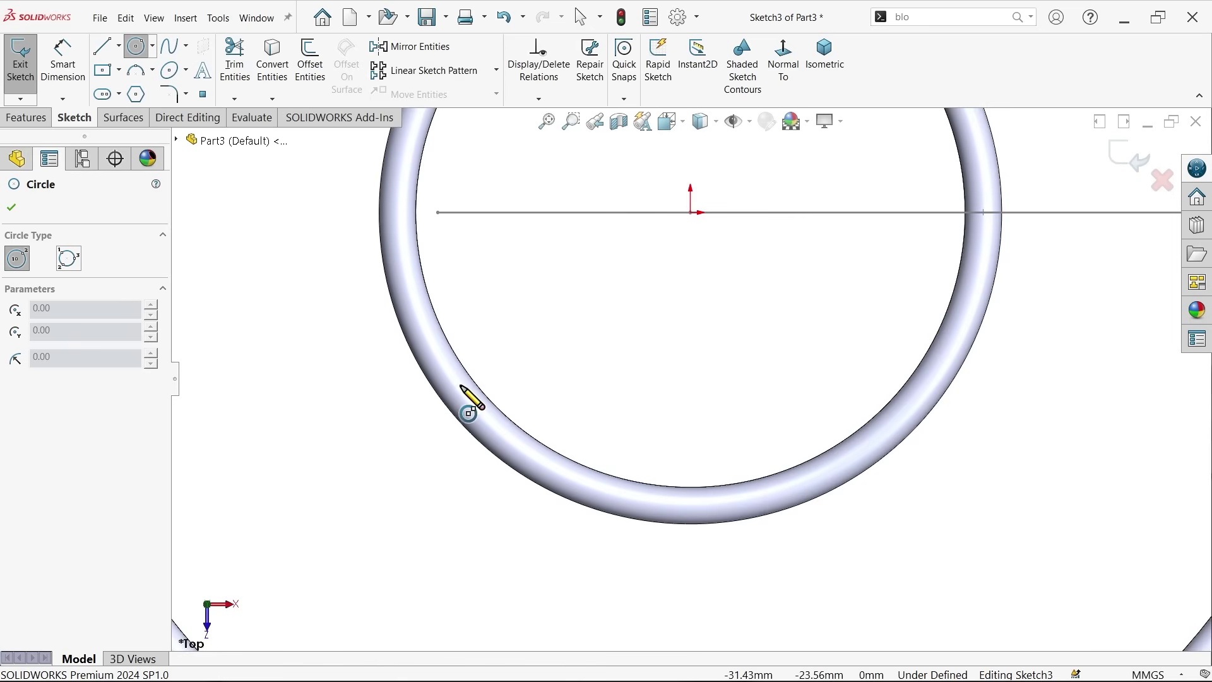
{"action": "left_click", "coordinate": [691, 212]}
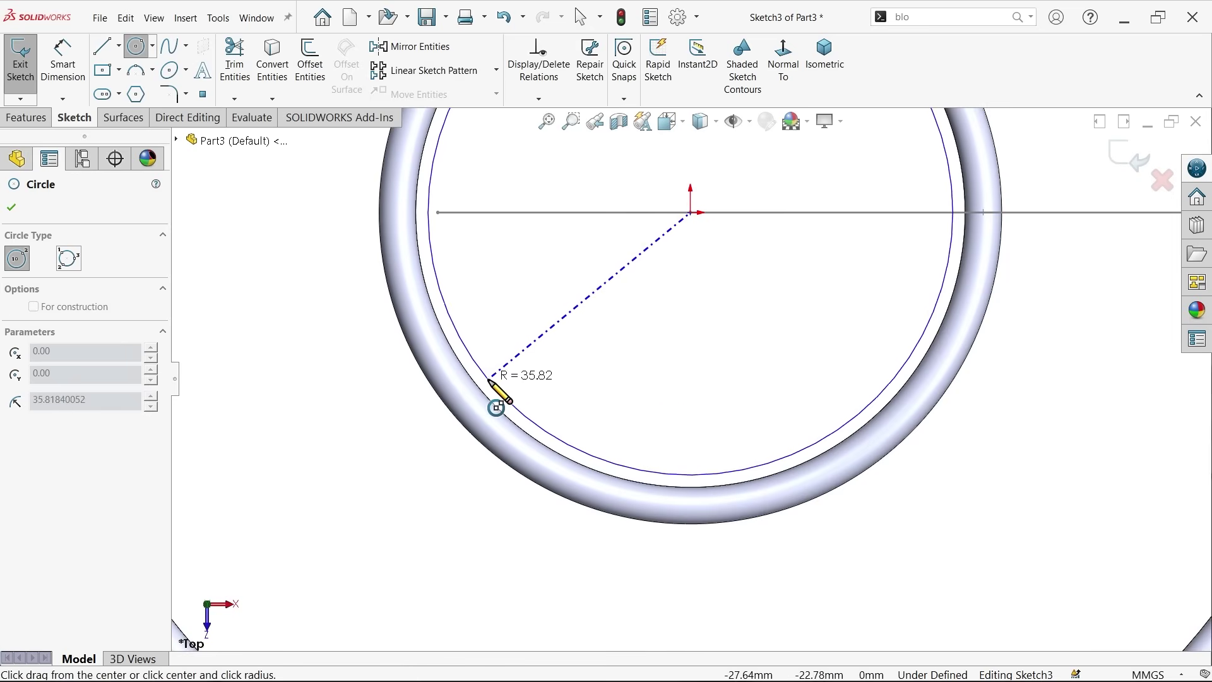
{"action": "left_click", "coordinate": [474, 406]}
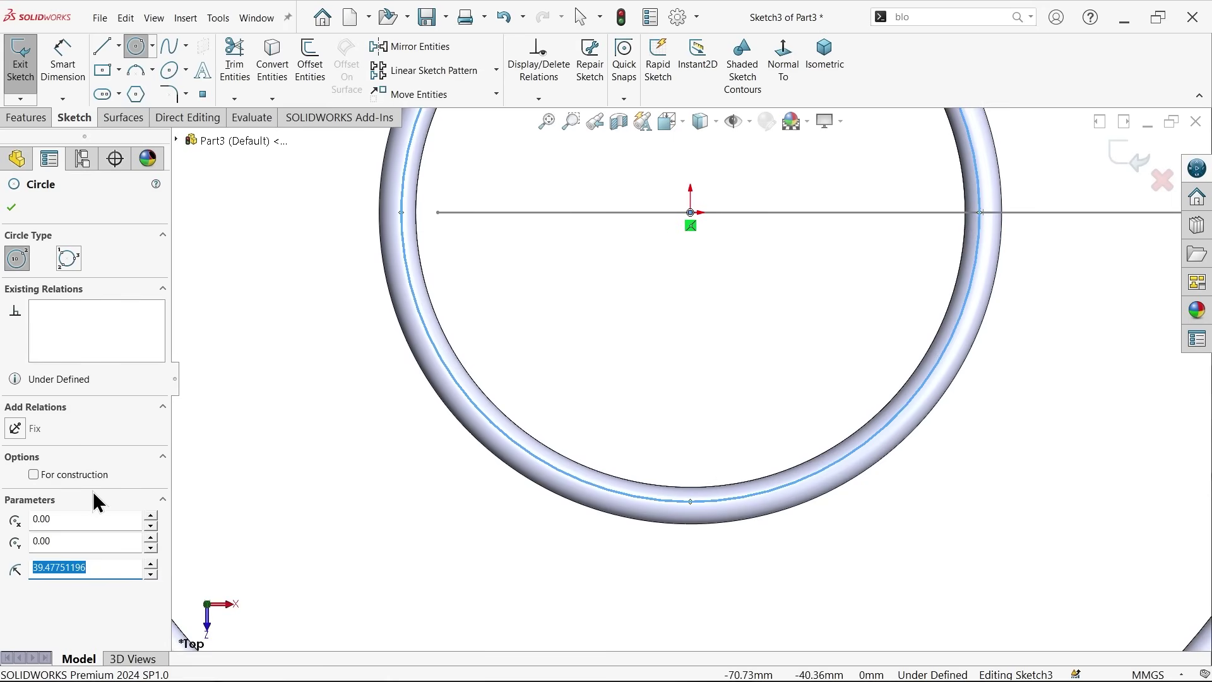
{"action": "left_click", "coordinate": [73, 477]}
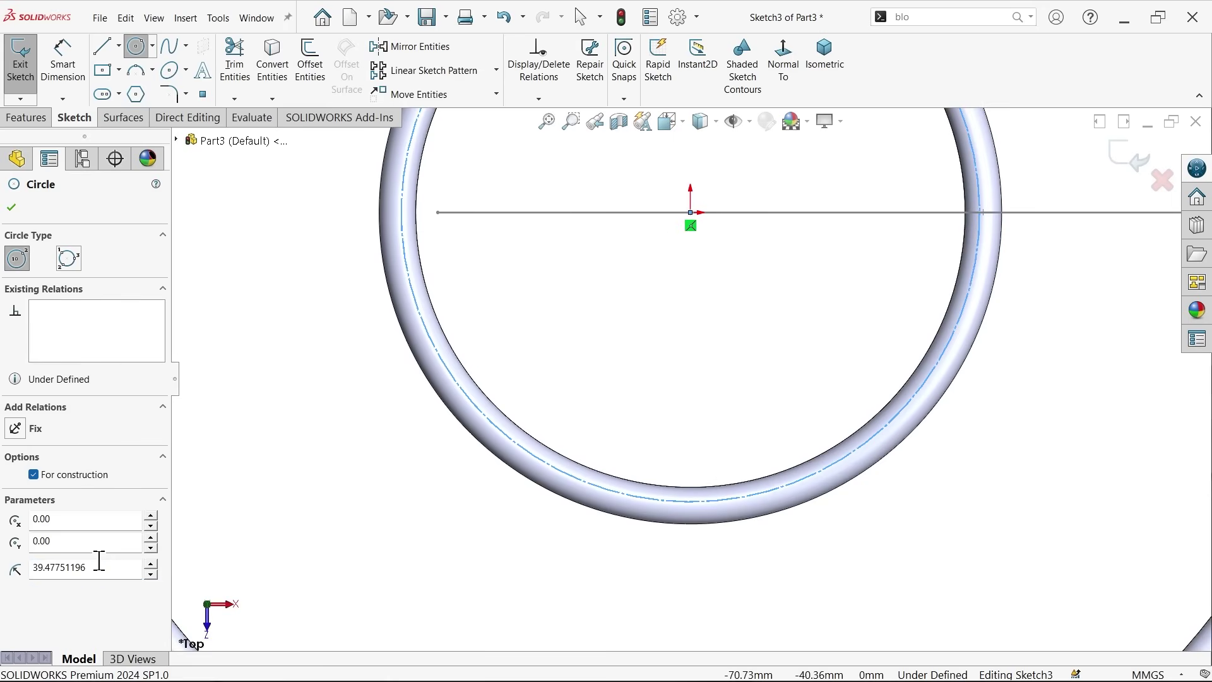
{"action": "left_click_drag", "start_coordinate": [98, 566], "coordinate": [3, 564]}
{"action": "type", "text": "0"}
{"action": "key", "text": "Return"}
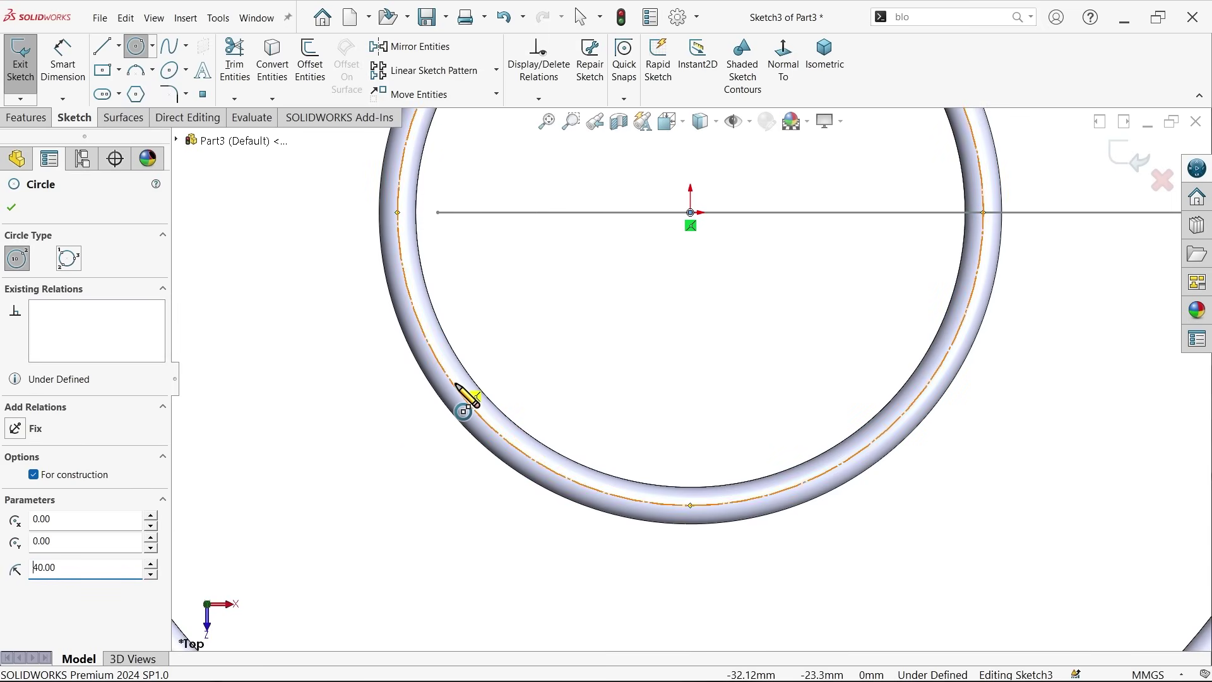
Sketch a small circle on the 40 mm construction circle and dimension it Ø1.2 mm
{"action": "left_click_drag", "start_coordinate": [459, 374], "coordinate": [473, 410]}
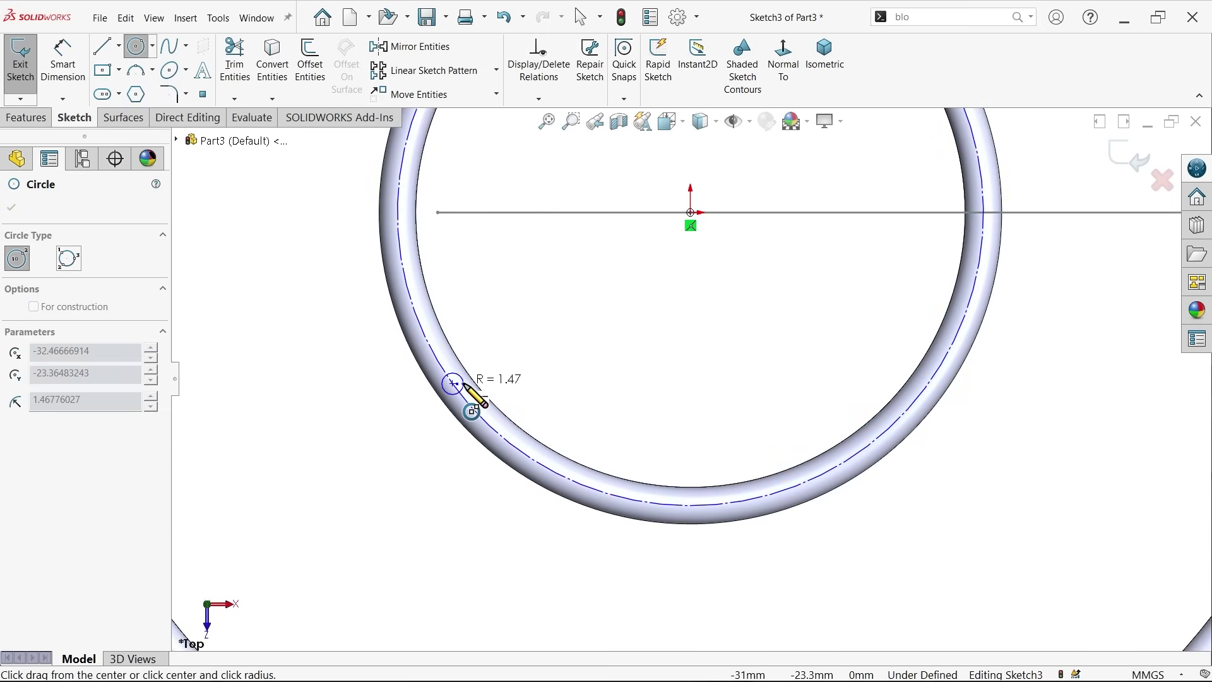
{"action": "key", "text": "d"}
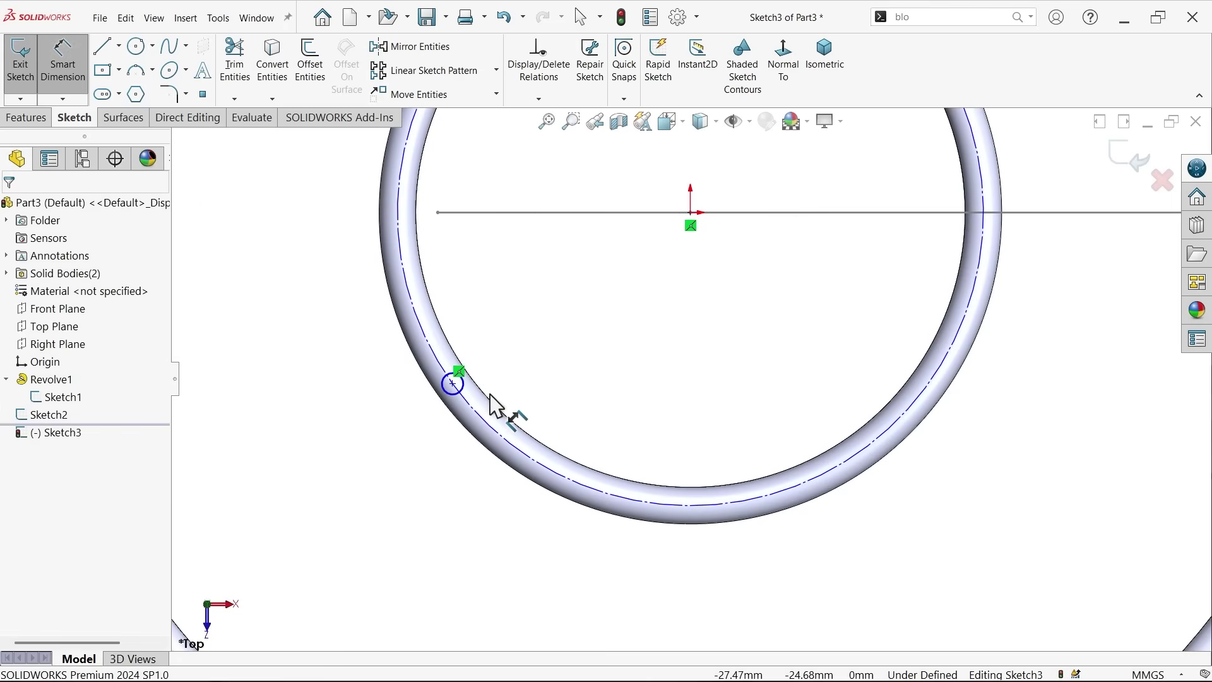
{"action": "left_click", "coordinate": [464, 402]}
{"action": "left_click", "coordinate": [399, 437]}
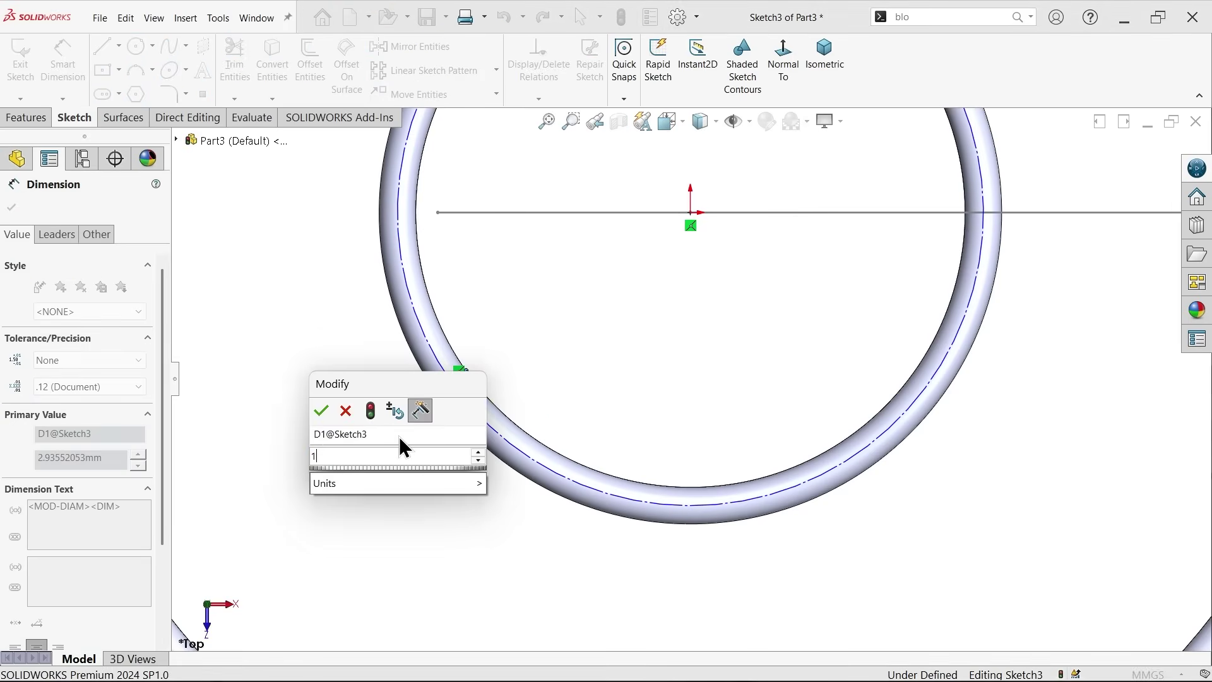
{"action": "type", "text": "1.2"}
{"action": "key", "text": "Return"}
{"action": "scroll", "coordinate": [502, 284], "scroll_direction": "up", "scroll_amount": 3}
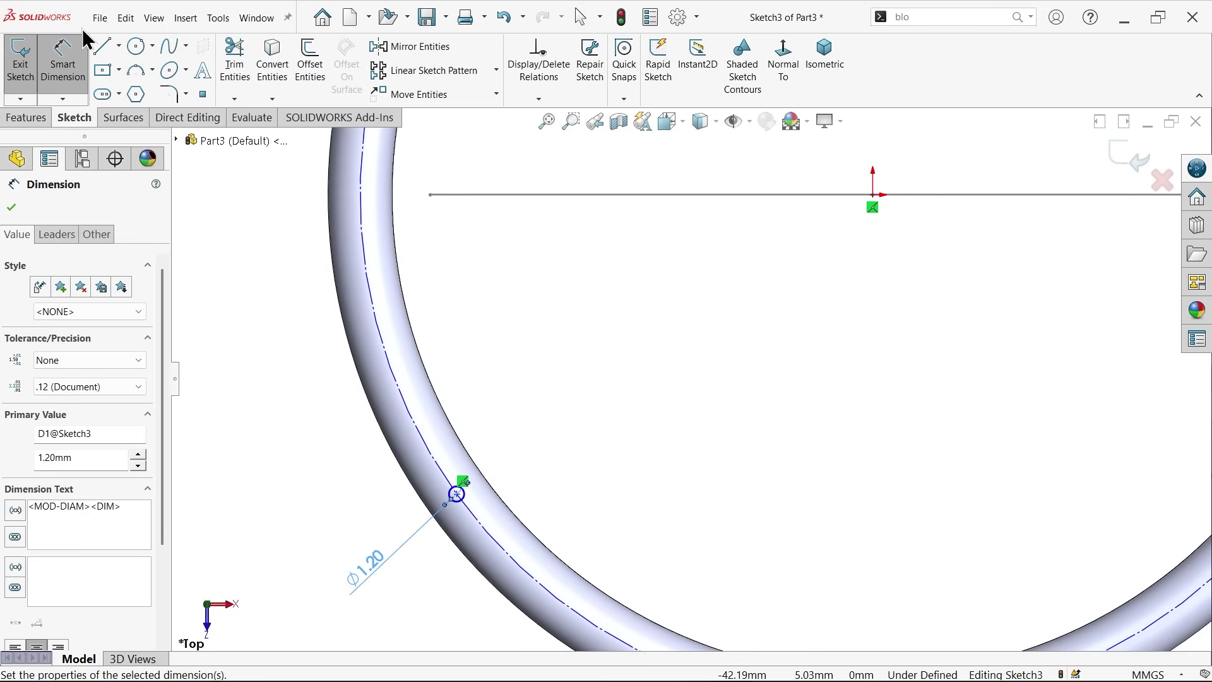
Draw a construction line from the small circle centre to the horizontal line and make it vertical
{"action": "left_click", "coordinate": [119, 46]}
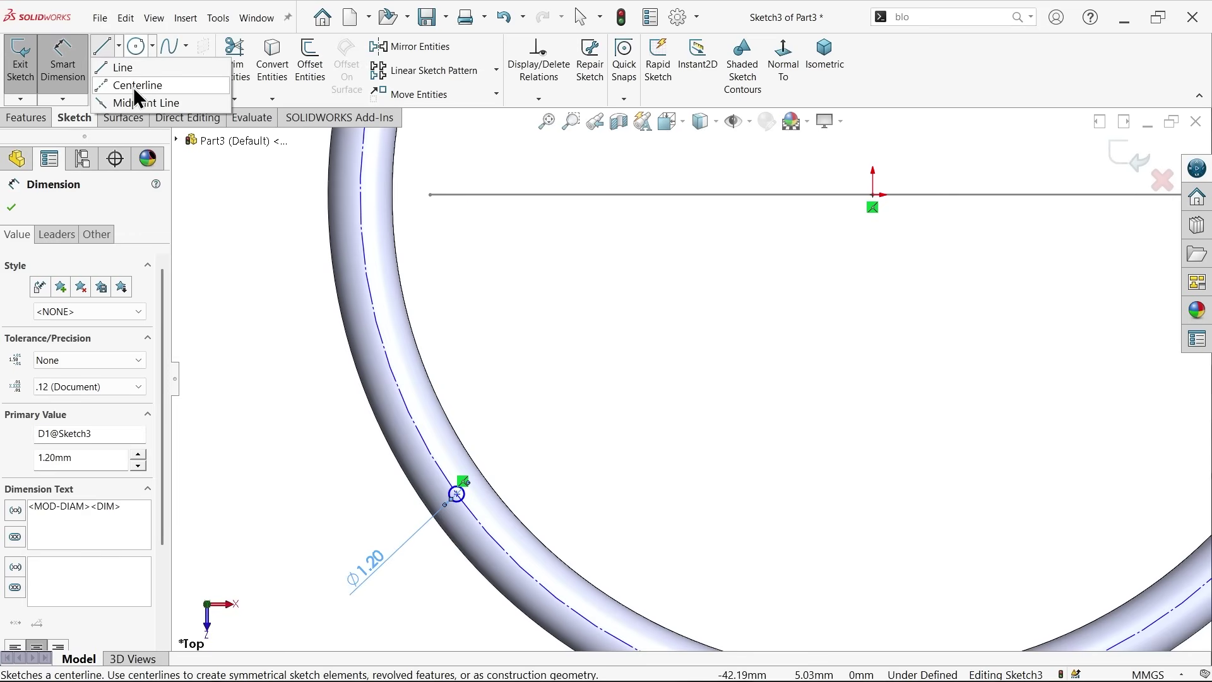
{"action": "left_click", "coordinate": [458, 494]}
{"action": "left_click", "coordinate": [430, 194]}
{"action": "key", "text": "Escape"}
{"action": "left_click", "coordinate": [447, 315]}
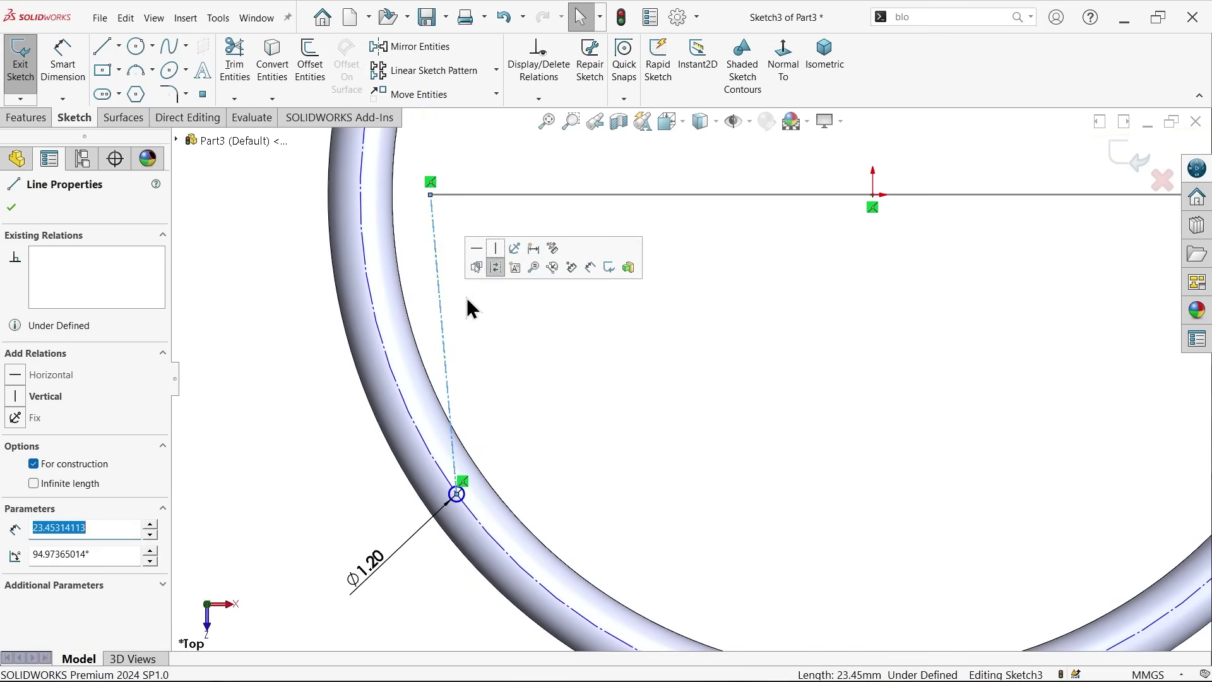
{"action": "left_click", "coordinate": [495, 249]}
{"action": "left_click", "coordinate": [500, 358]}
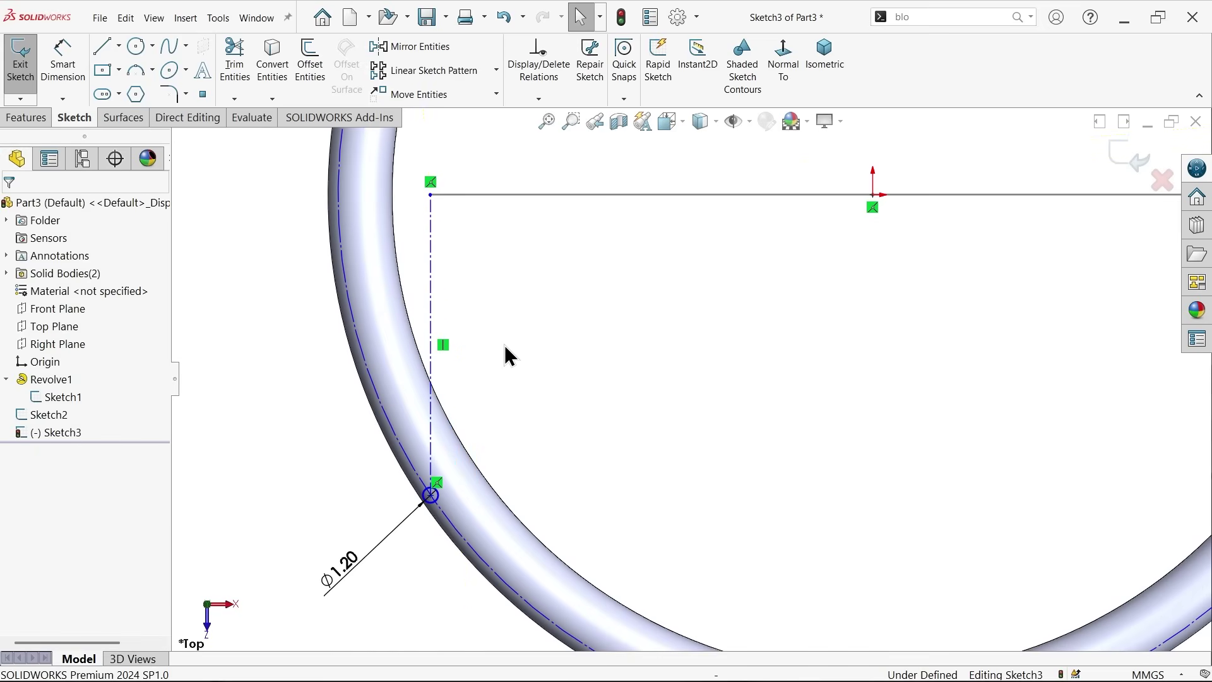
{"action": "scroll", "coordinate": [559, 324], "scroll_direction": "up", "scroll_amount": 3}
{"action": "scroll", "coordinate": [588, 393], "scroll_direction": "up", "scroll_amount": 3}
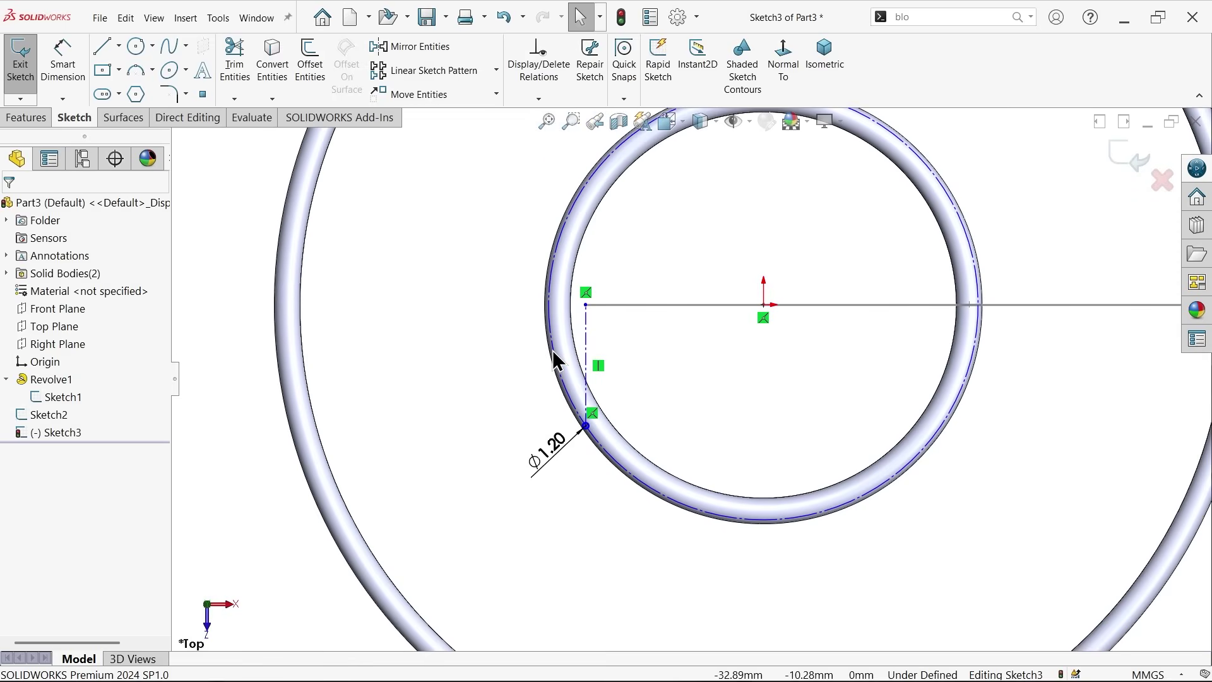
Dimension the construction circle to a diameter of 80 mm
{"action": "left_click", "coordinate": [63, 62]}
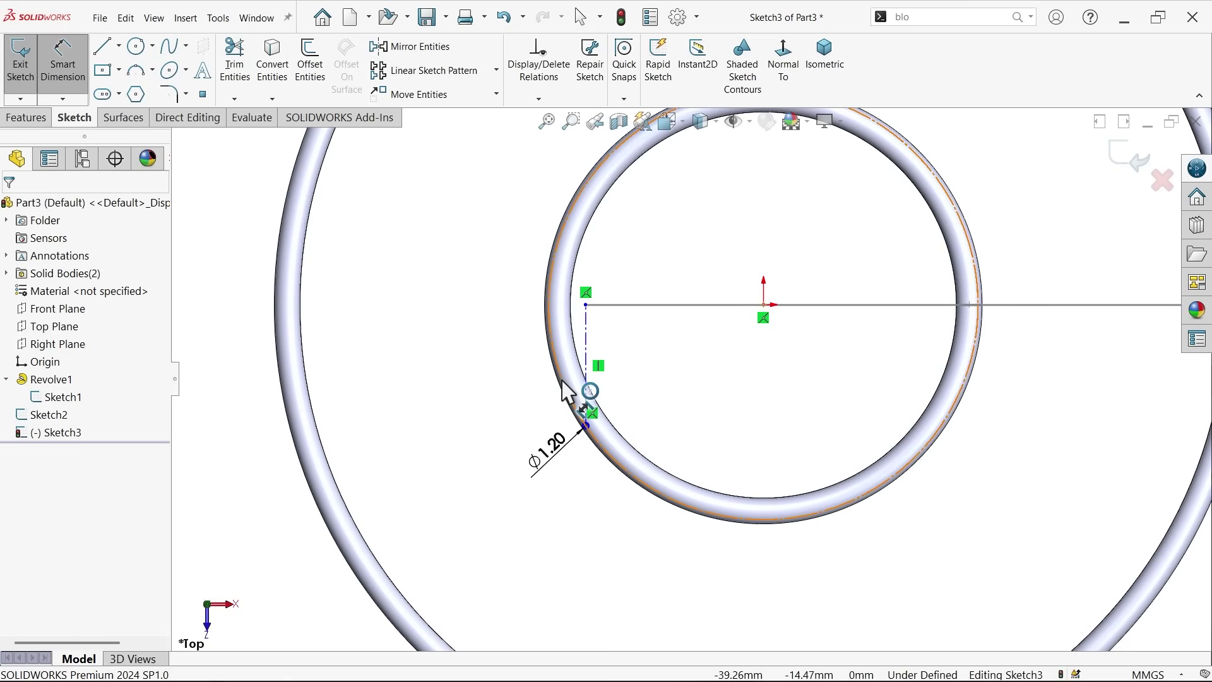
{"action": "left_click", "coordinate": [573, 403]}
{"action": "left_click", "coordinate": [512, 365]}
{"action": "type", "text": "80"}
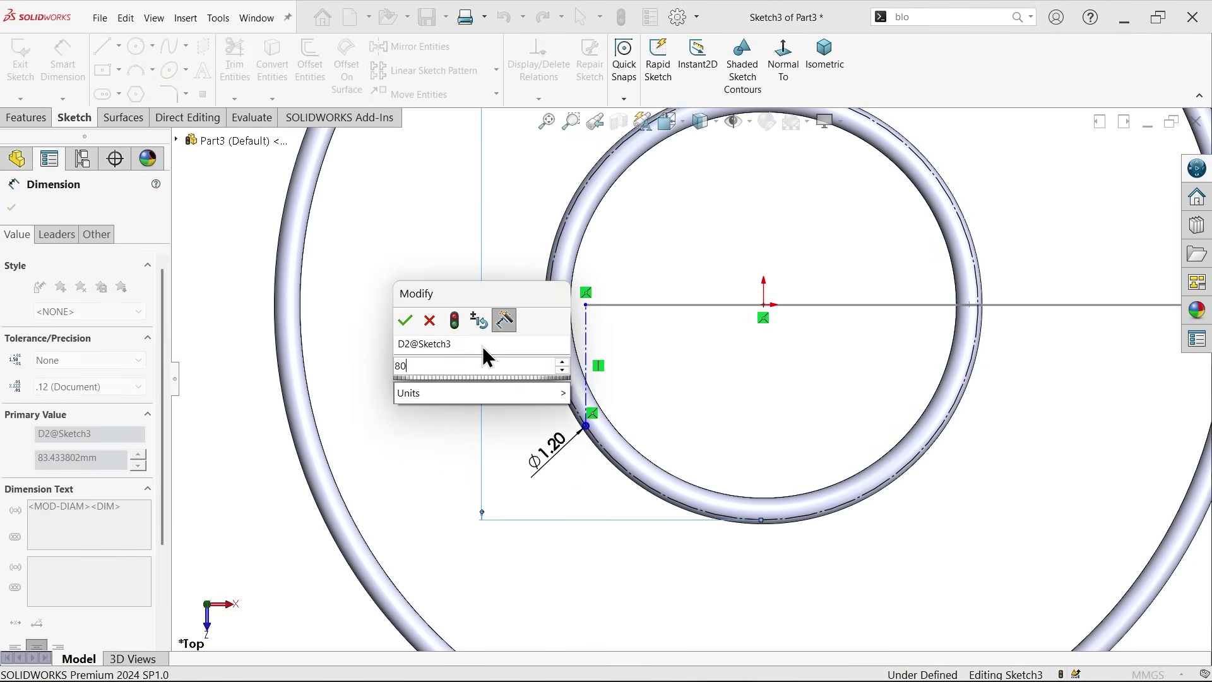
{"action": "key", "text": "Return"}
{"action": "scroll", "coordinate": [622, 433], "scroll_direction": "down", "scroll_amount": 3}
{"action": "scroll", "coordinate": [596, 493], "scroll_direction": "down", "scroll_amount": 2}
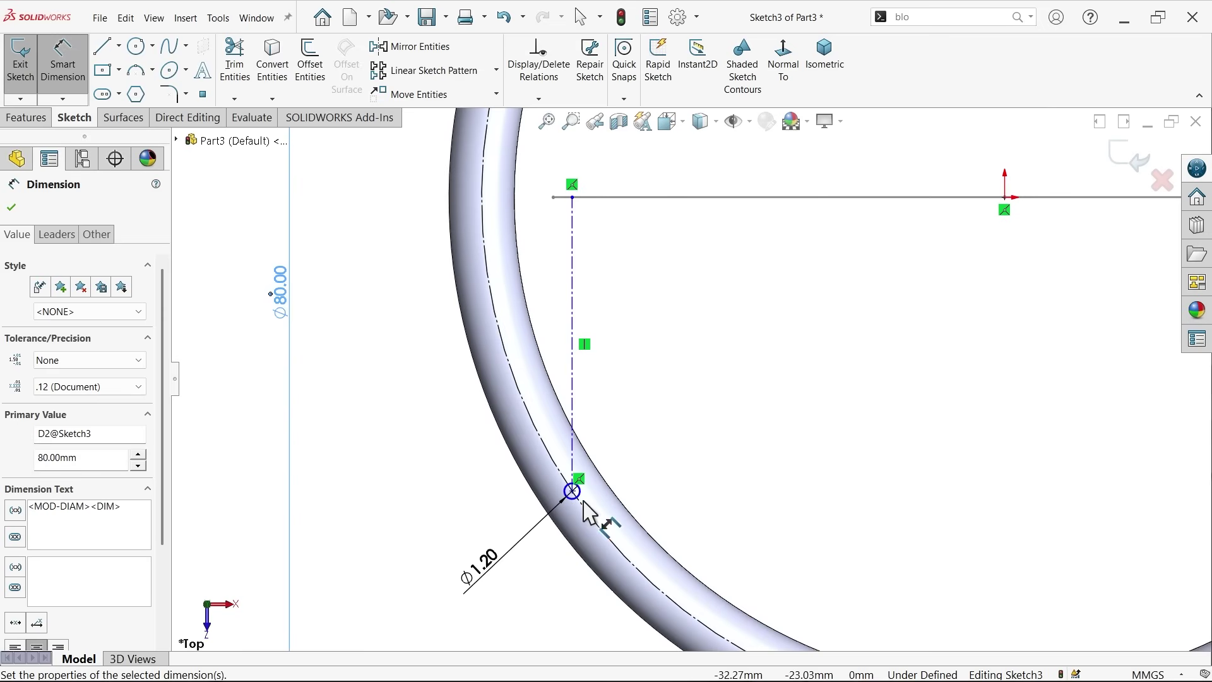
{"action": "left_click", "coordinate": [10, 208]}
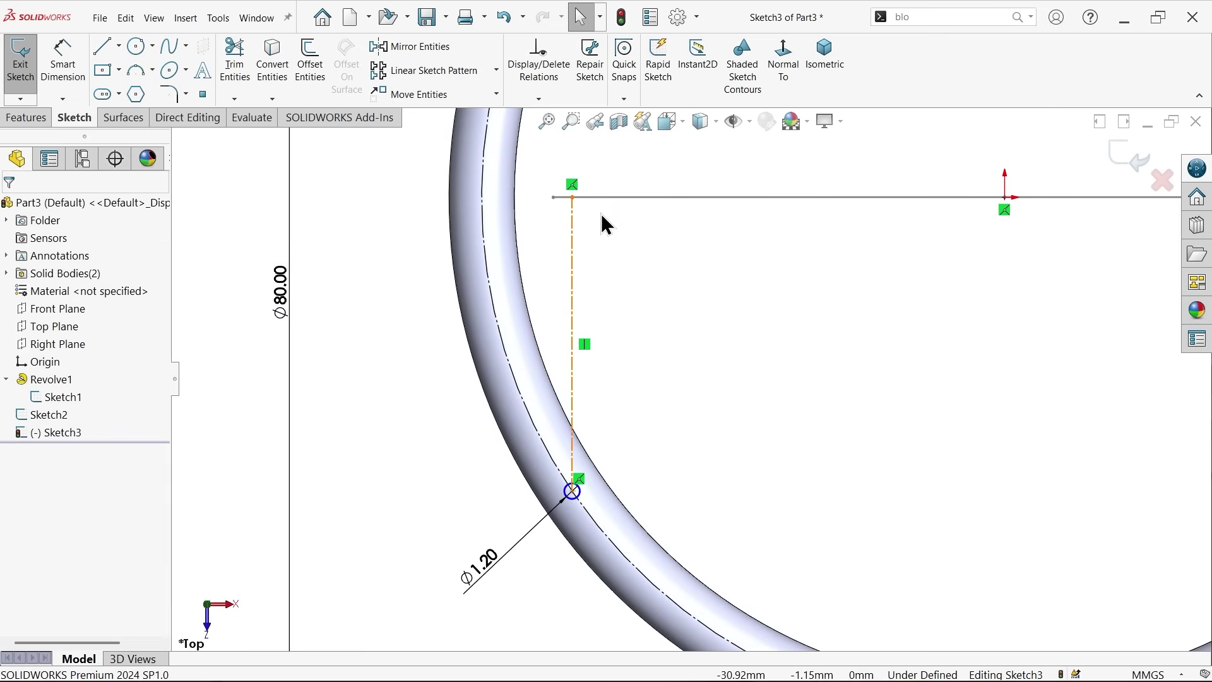
{"action": "scroll", "coordinate": [585, 204], "scroll_direction": "down", "scroll_amount": 2}
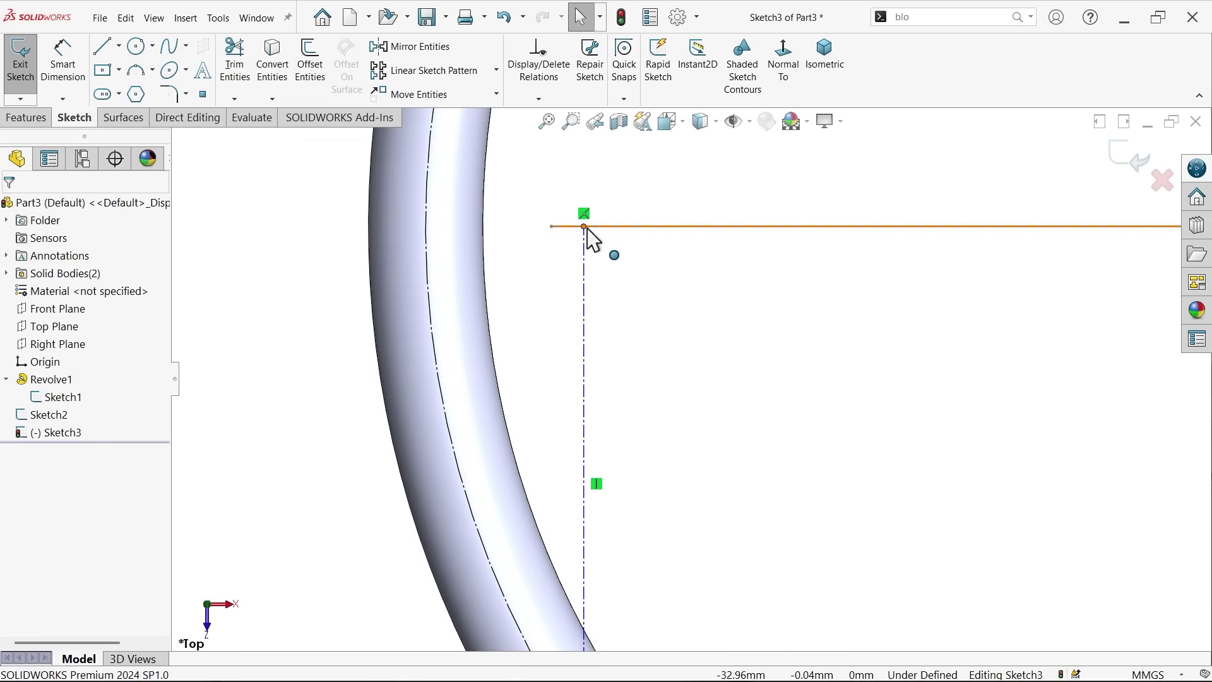
Pierce the profile sketch's top point onto the path line Line1@Sketch2
{"action": "left_click", "coordinate": [584, 228]}
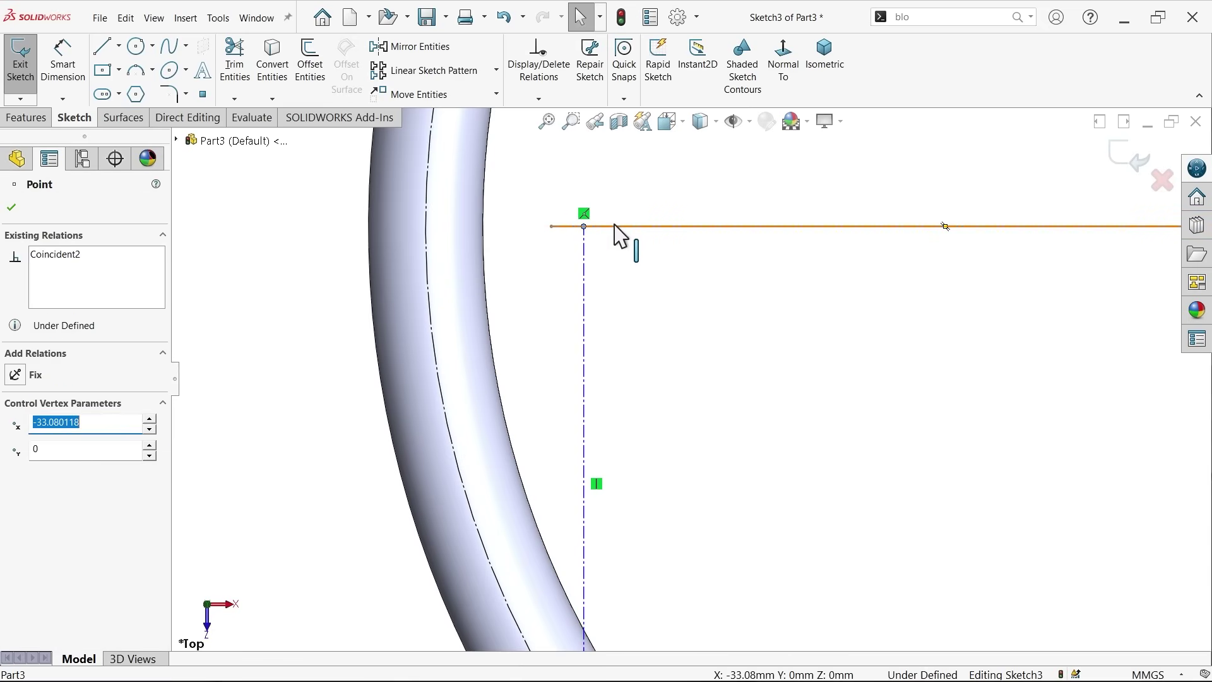
{"action": "left_click", "coordinate": [617, 226], "text": "ctrl"}
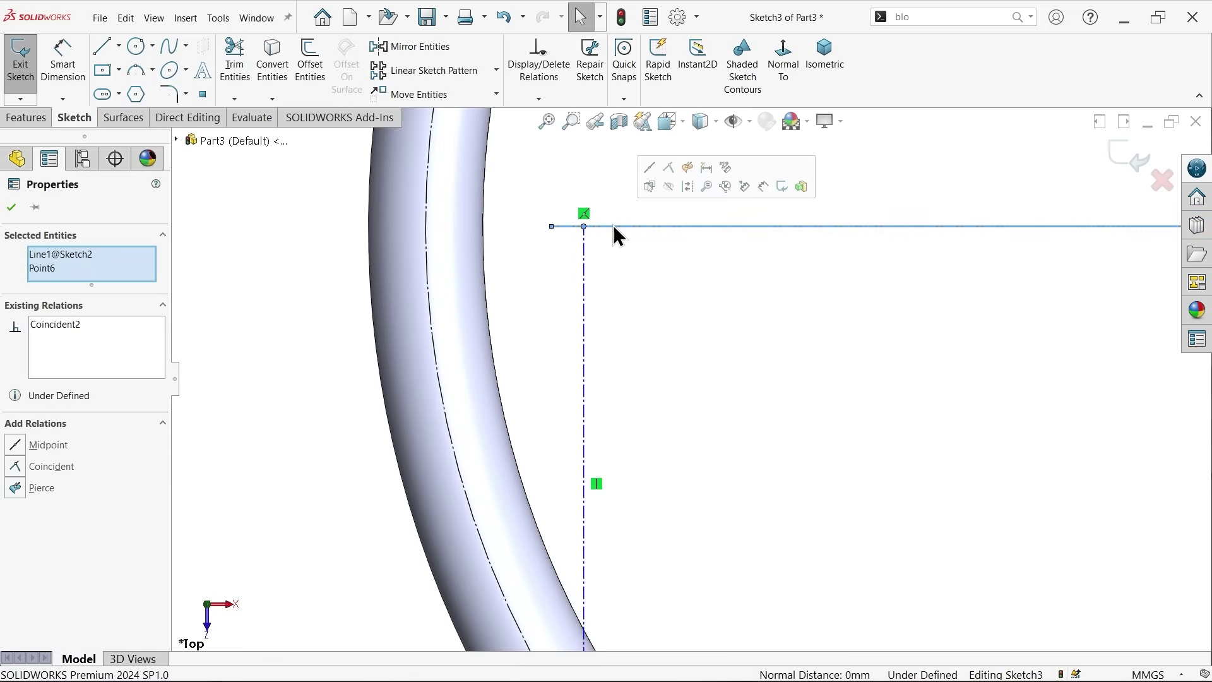
{"action": "left_click", "coordinate": [686, 167]}
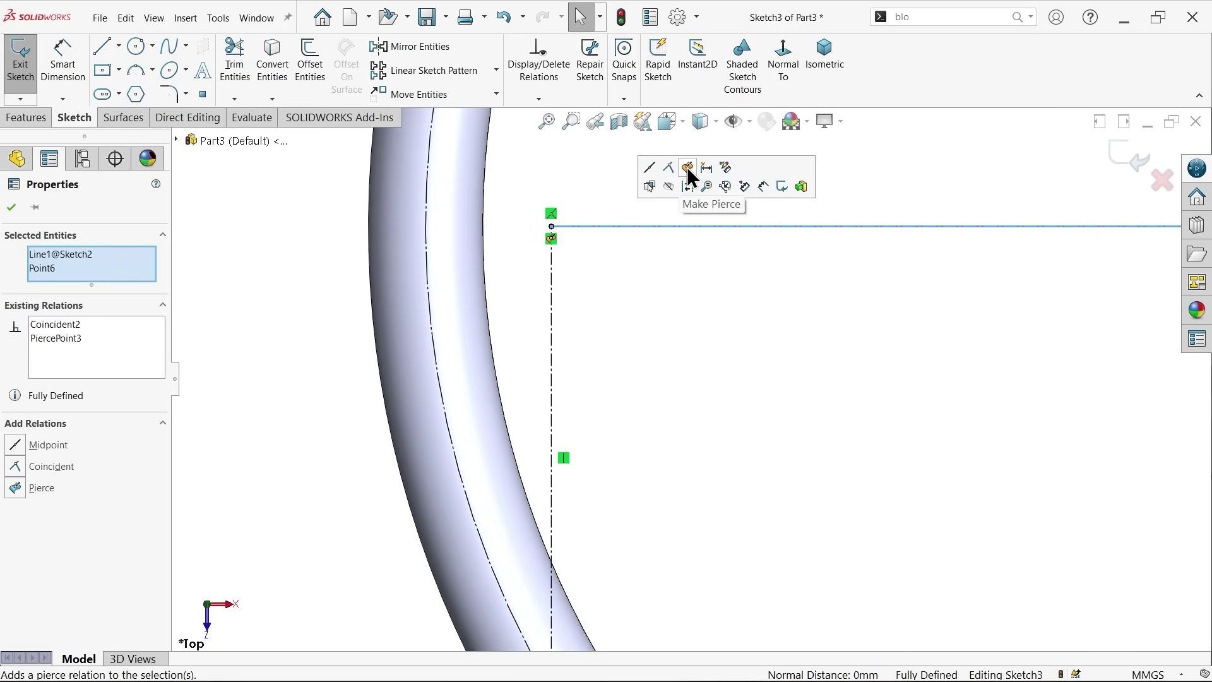
{"action": "left_click", "coordinate": [643, 339]}
{"action": "scroll", "coordinate": [628, 378], "scroll_direction": "down", "scroll_amount": 3}
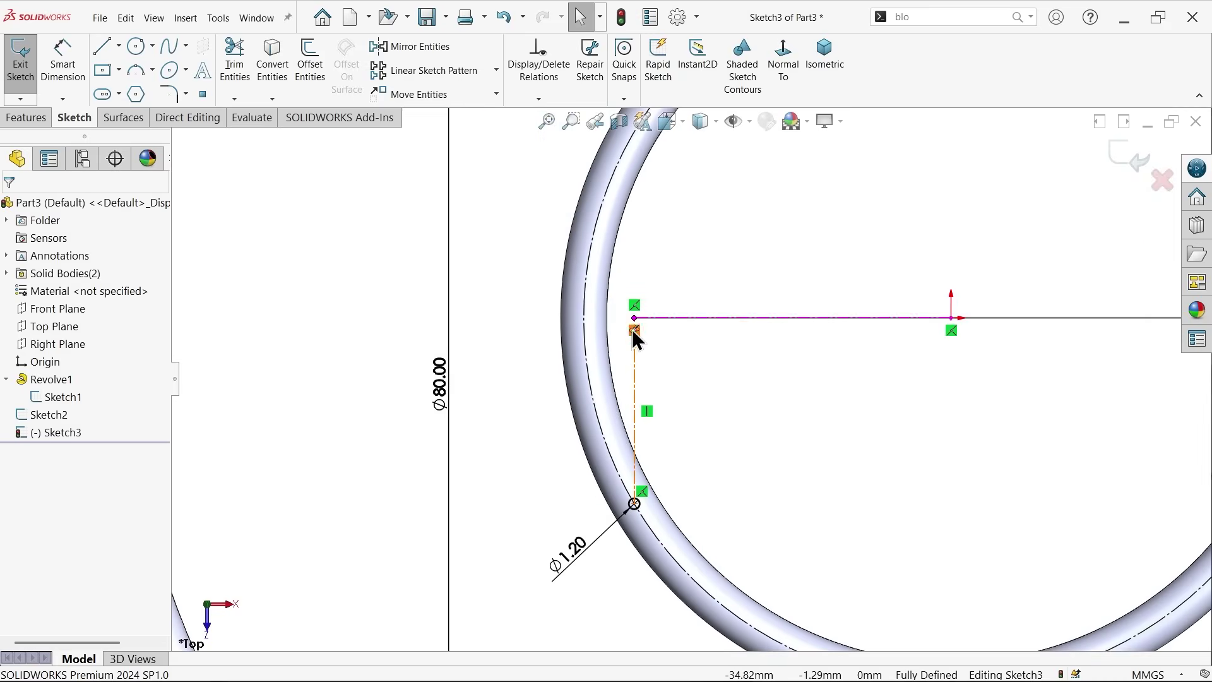
Switch to isometric view and exit the fully defined profile sketch
{"action": "middle_click_drag", "start_coordinate": [629, 426], "coordinate": [811, 367]}
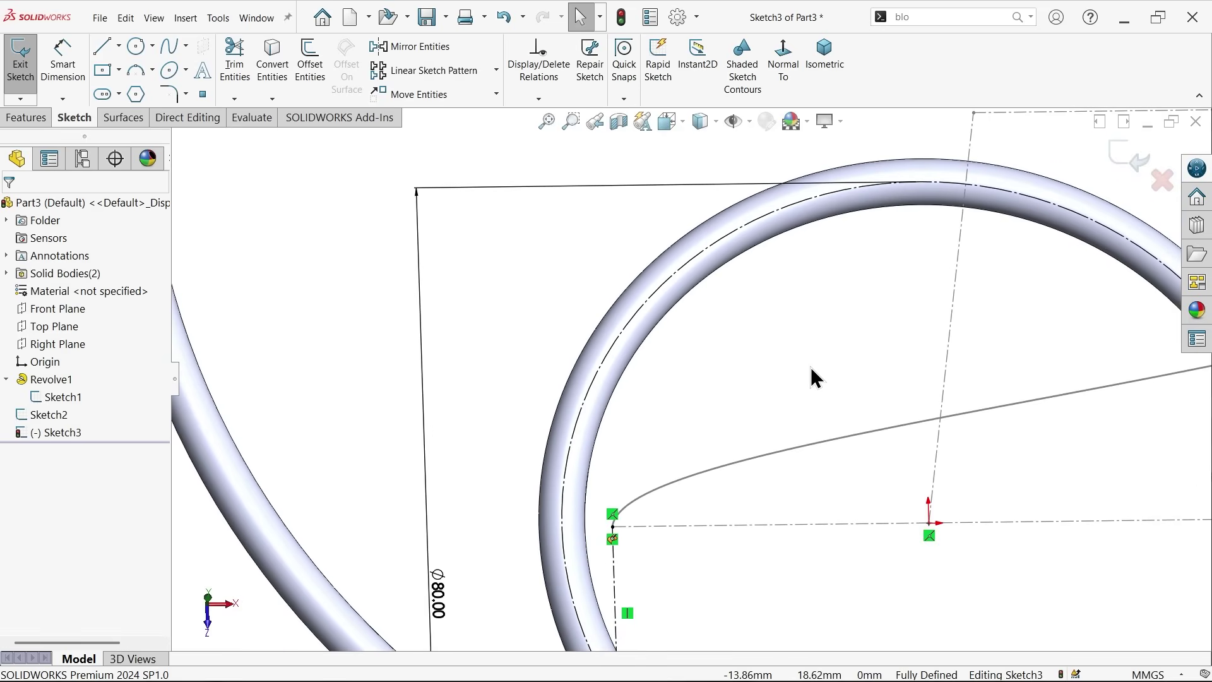
{"action": "left_click", "coordinate": [783, 59]}
{"action": "left_click", "coordinate": [824, 59]}
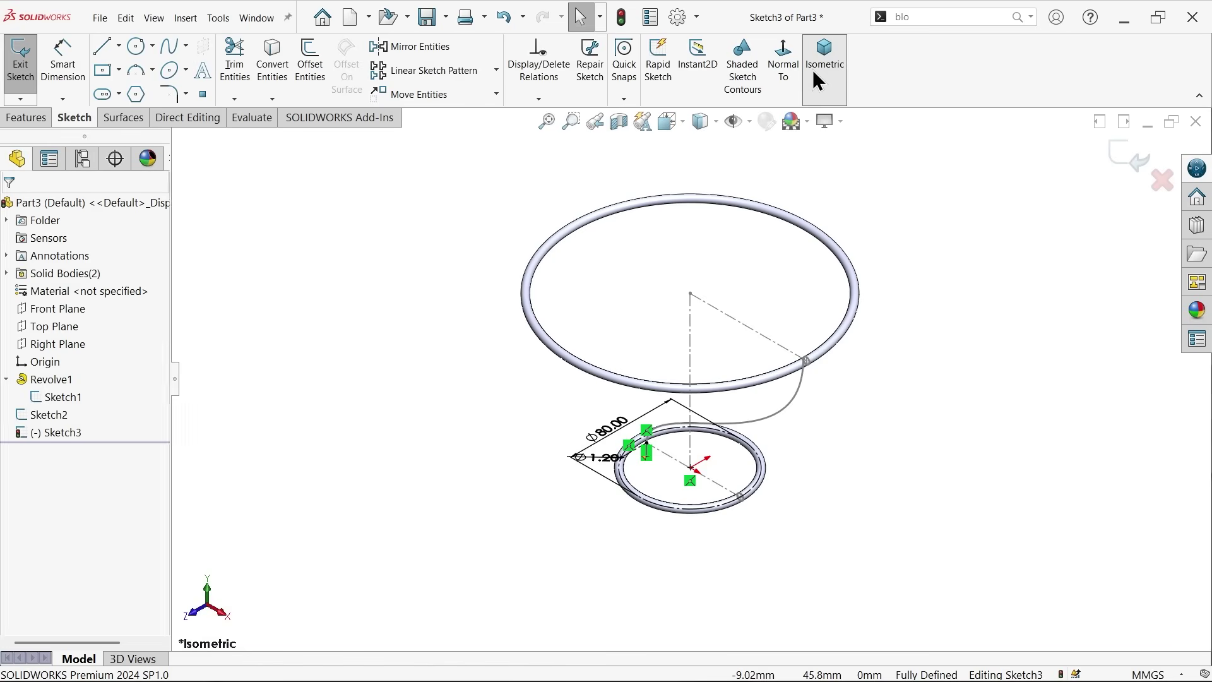
{"action": "scroll", "coordinate": [690, 453], "scroll_direction": "up", "scroll_amount": 2}
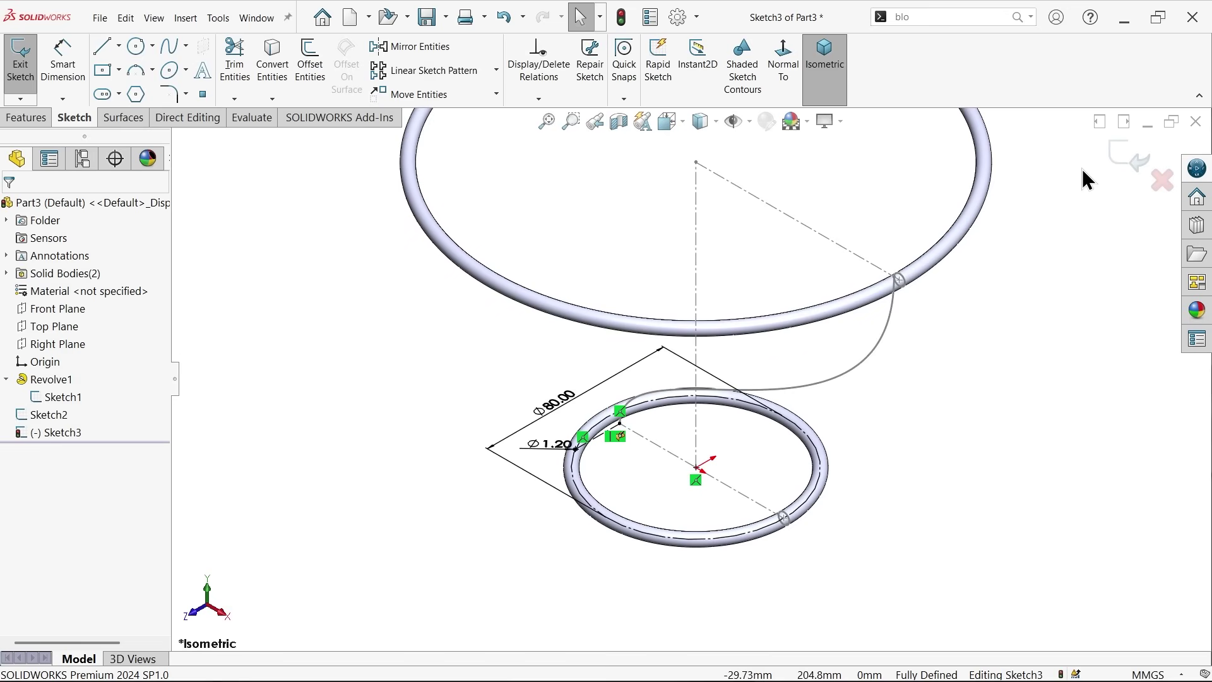
{"action": "left_click", "coordinate": [1120, 156]}
{"action": "scroll", "coordinate": [881, 332], "scroll_direction": "up", "scroll_amount": 3}
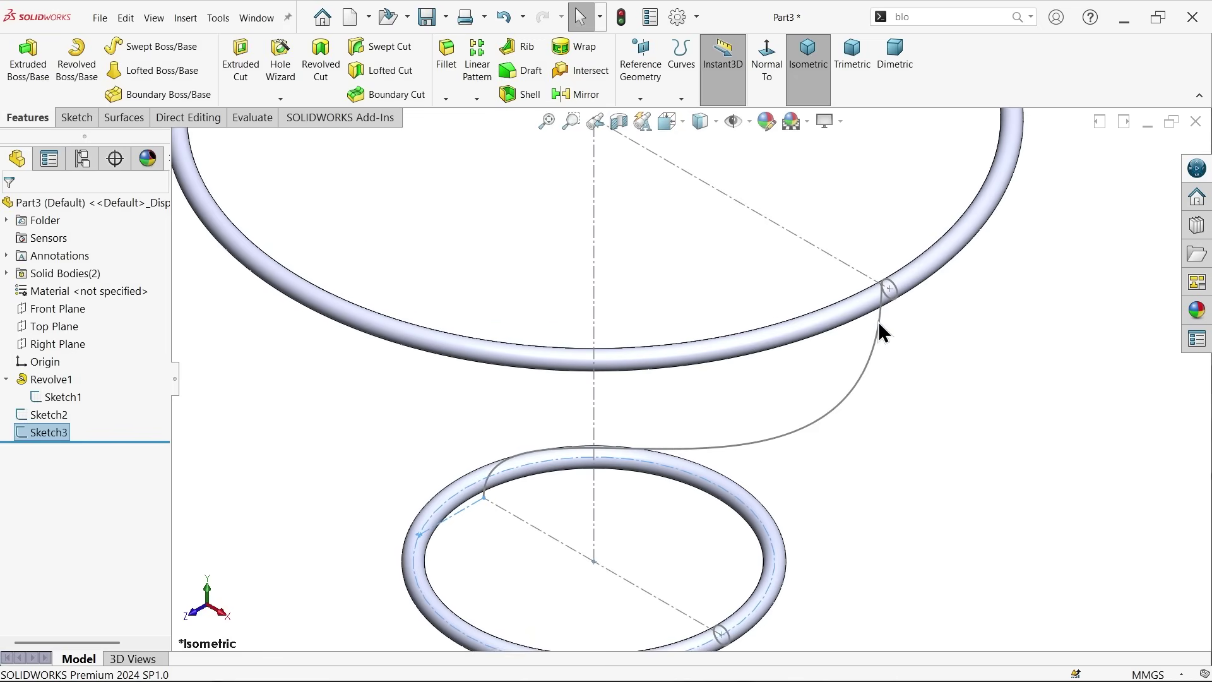
Set up a sweep with the small circle as profile and Sketch2 as path
{"action": "left_click", "coordinate": [288, 169]}
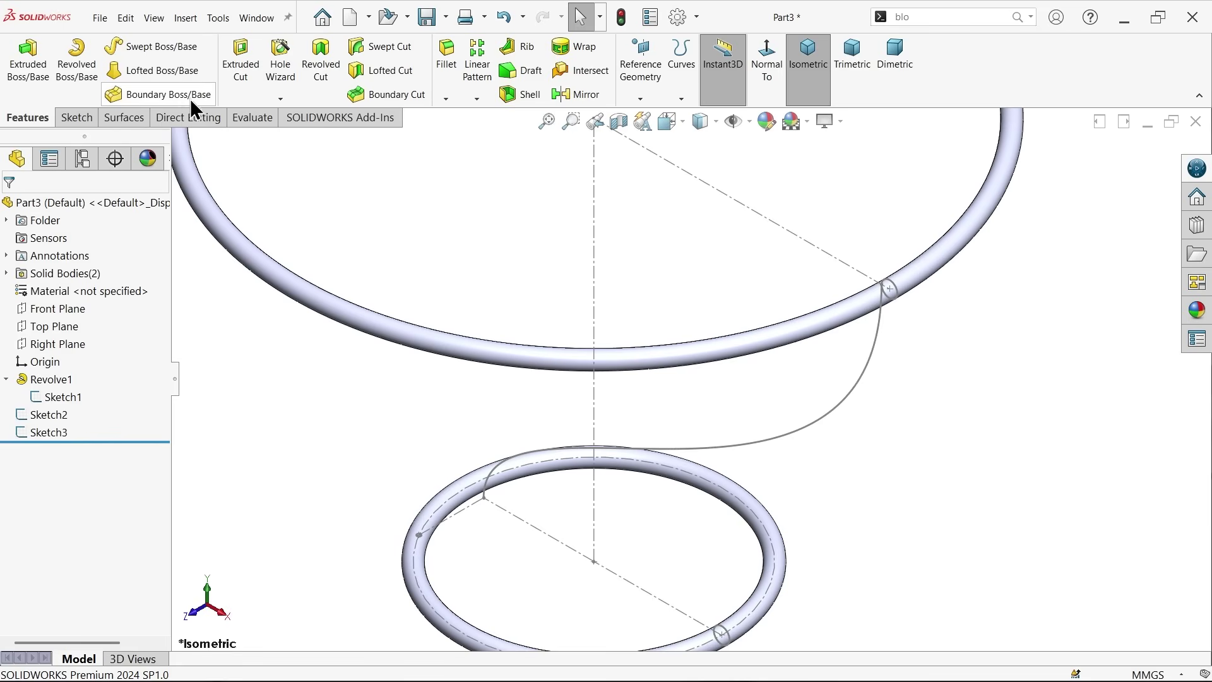
{"action": "left_click", "coordinate": [164, 47]}
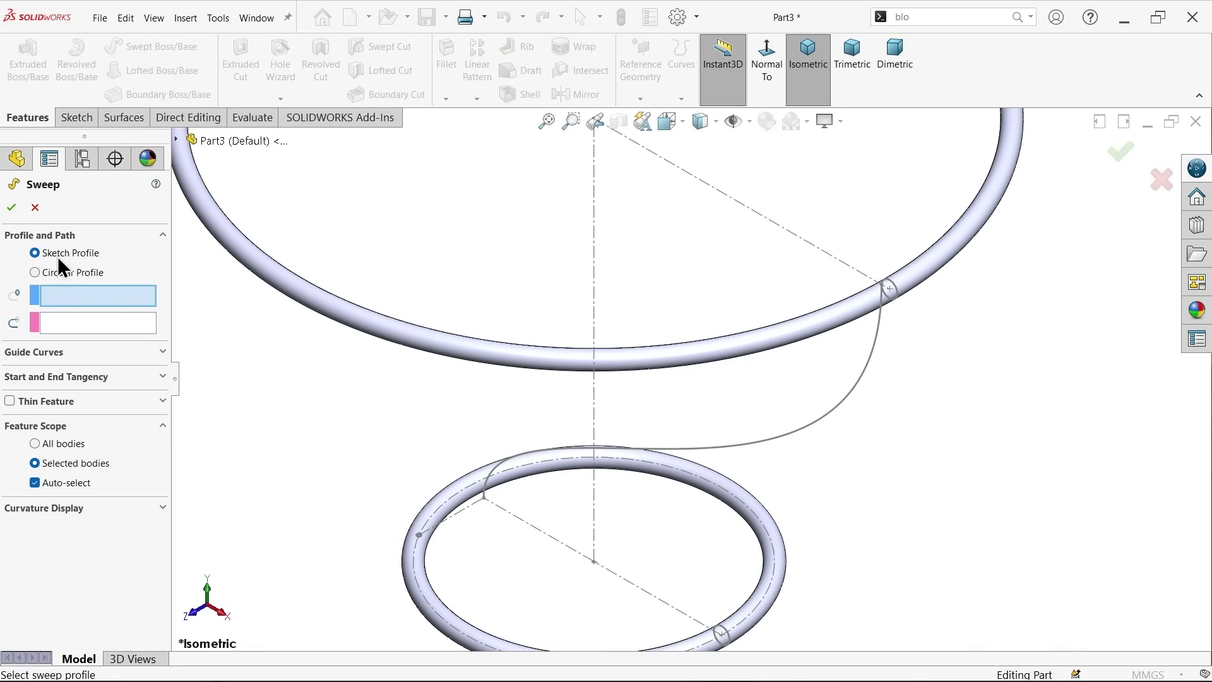
{"action": "scroll", "coordinate": [564, 506], "scroll_direction": "up", "scroll_amount": 2}
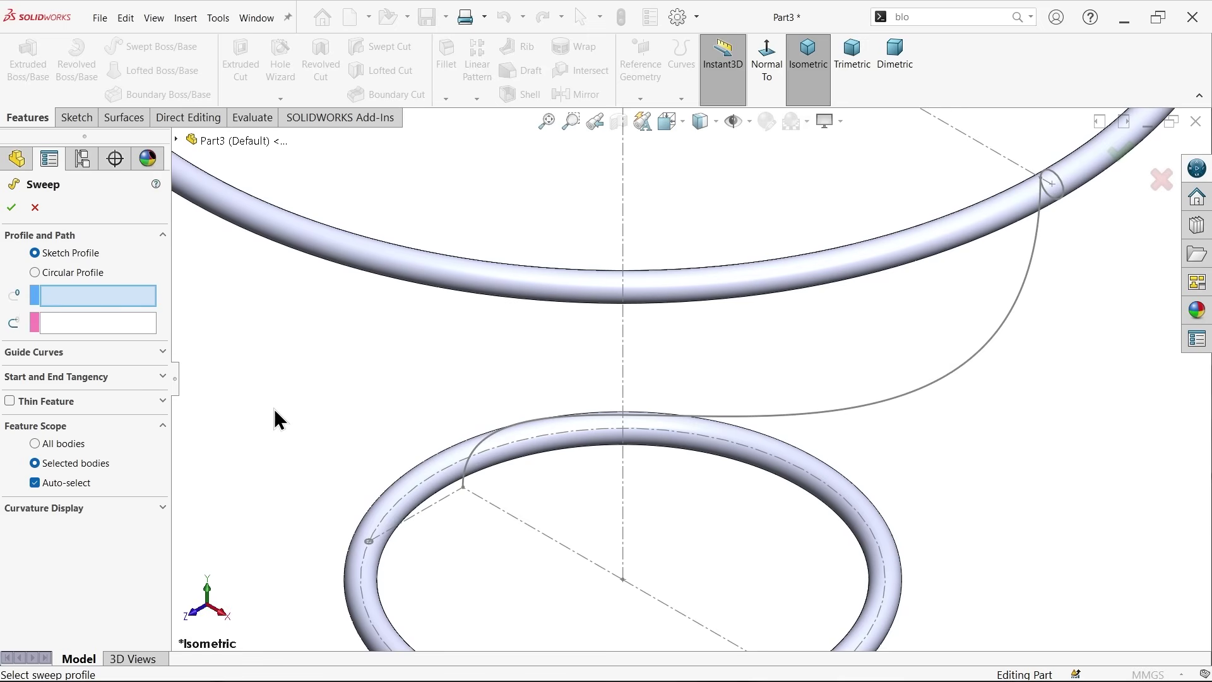
{"action": "scroll", "coordinate": [405, 526], "scroll_direction": "up", "scroll_amount": 4}
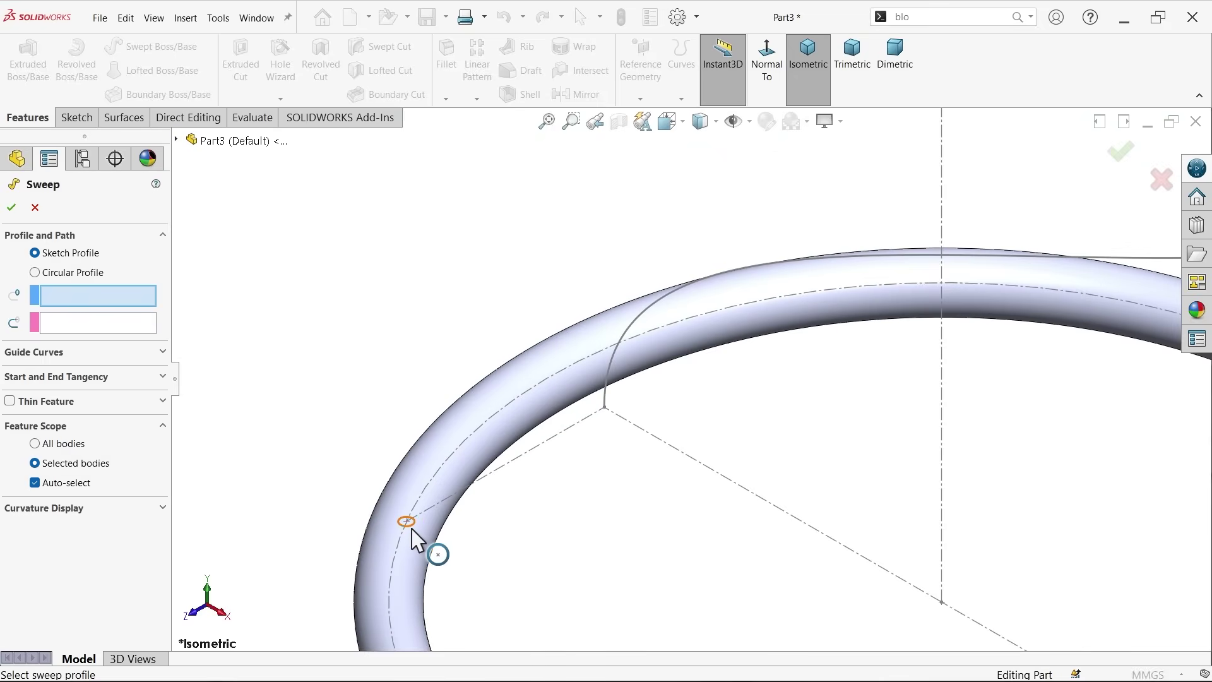
{"action": "left_click", "coordinate": [411, 531]}
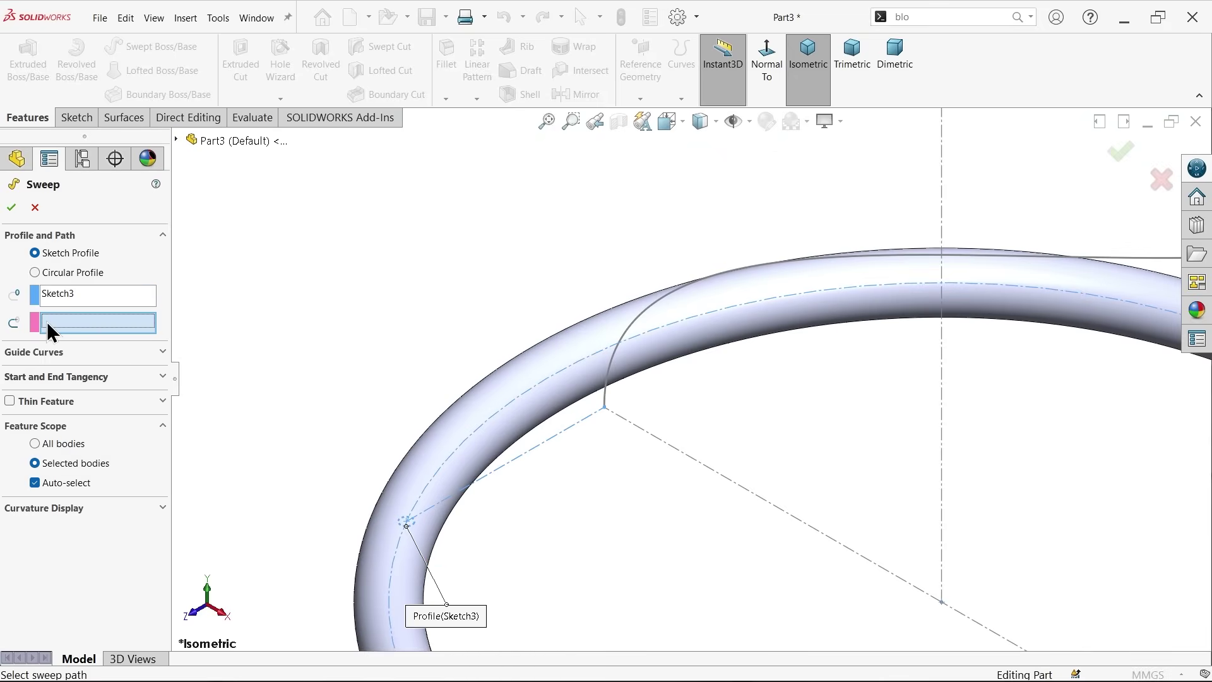
{"action": "scroll", "coordinate": [598, 374], "scroll_direction": "down", "scroll_amount": 4}
{"action": "left_click", "coordinate": [952, 334]}
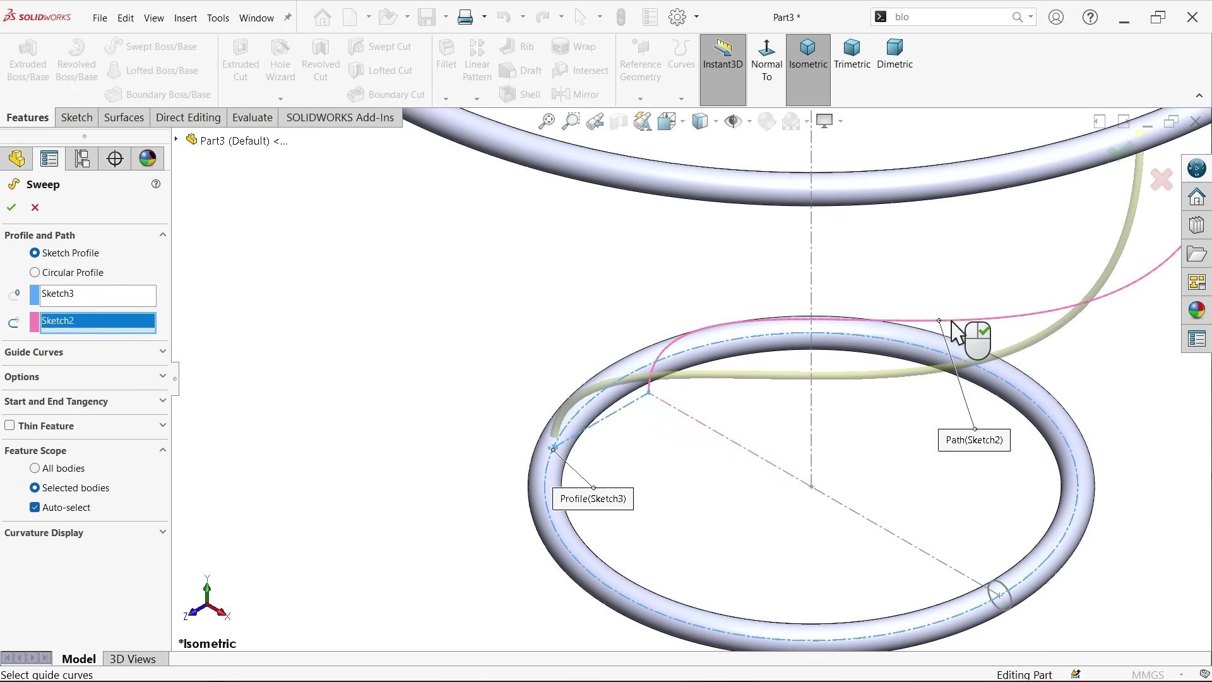
{"action": "scroll", "coordinate": [849, 329], "scroll_direction": "down", "scroll_amount": 3}
{"action": "scroll", "coordinate": [876, 298], "scroll_direction": "up", "scroll_amount": 2}
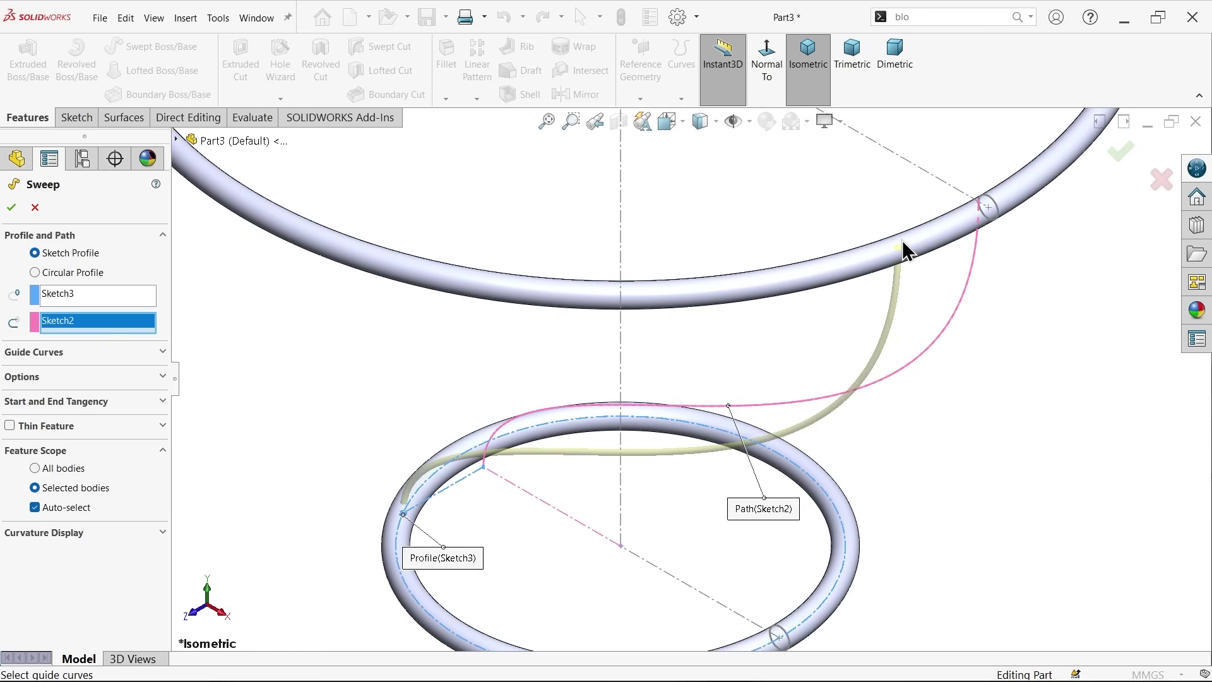
{"action": "mouse_move", "coordinate": [560, 471]}
{"action": "middle_mouse_down"}
{"action": "mouse_move", "coordinate": [591, 476]}
{"action": "mouse_move", "coordinate": [540, 466]}
{"action": "middle_mouse_up"}
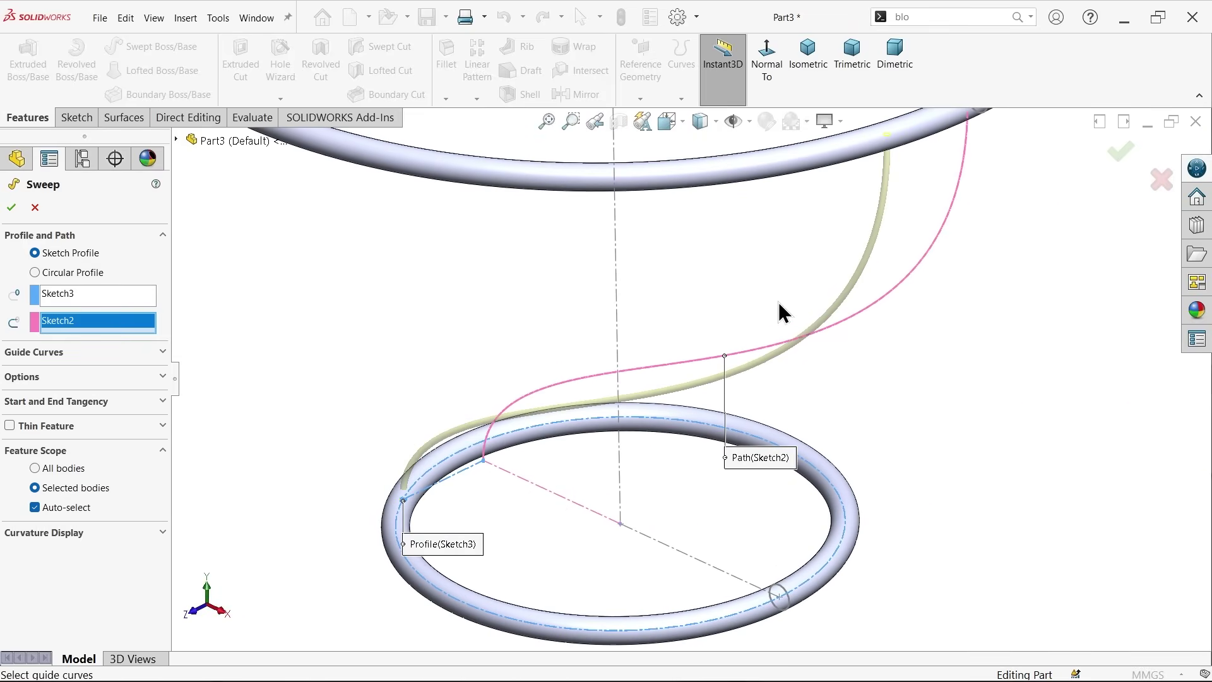
{"action": "mouse_move", "coordinate": [749, 312]}
{"action": "middle_mouse_down"}
{"action": "mouse_move", "coordinate": [738, 284]}
{"action": "mouse_move", "coordinate": [734, 322]}
{"action": "middle_mouse_up"}
{"action": "scroll", "coordinate": [860, 278], "scroll_direction": "down", "scroll_amount": 4}
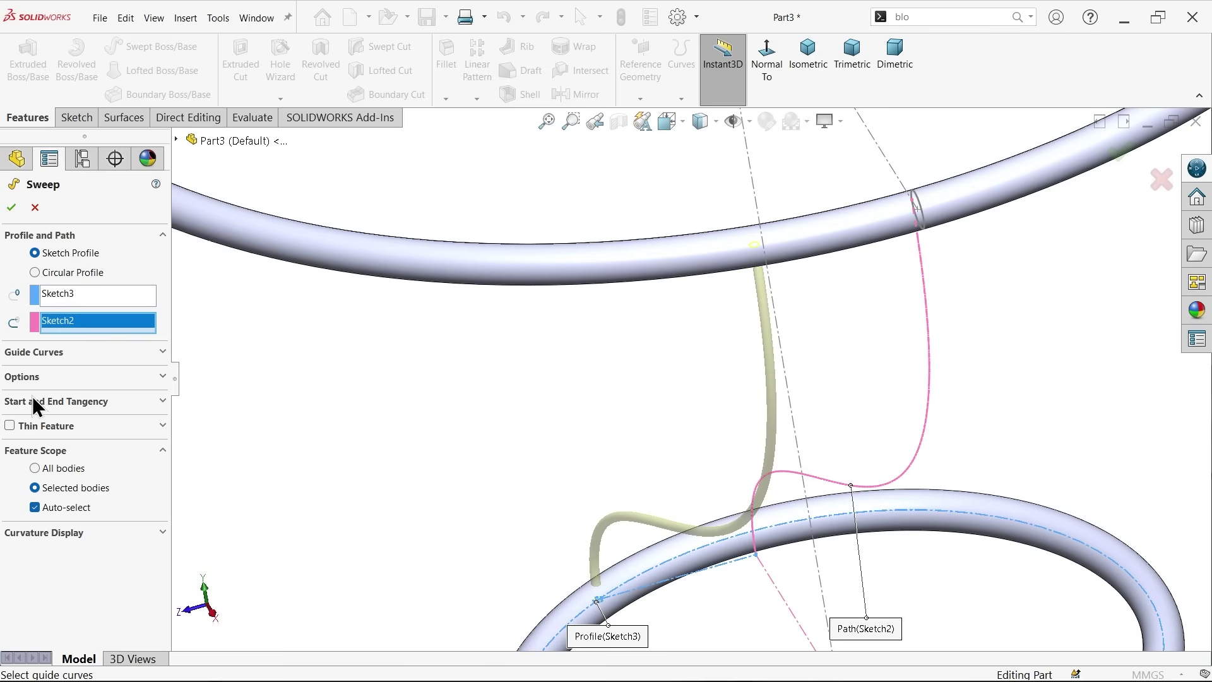
Turn off Merge result so the wire stays a separate body, and create Sweep1
{"action": "left_click", "coordinate": [31, 377]}
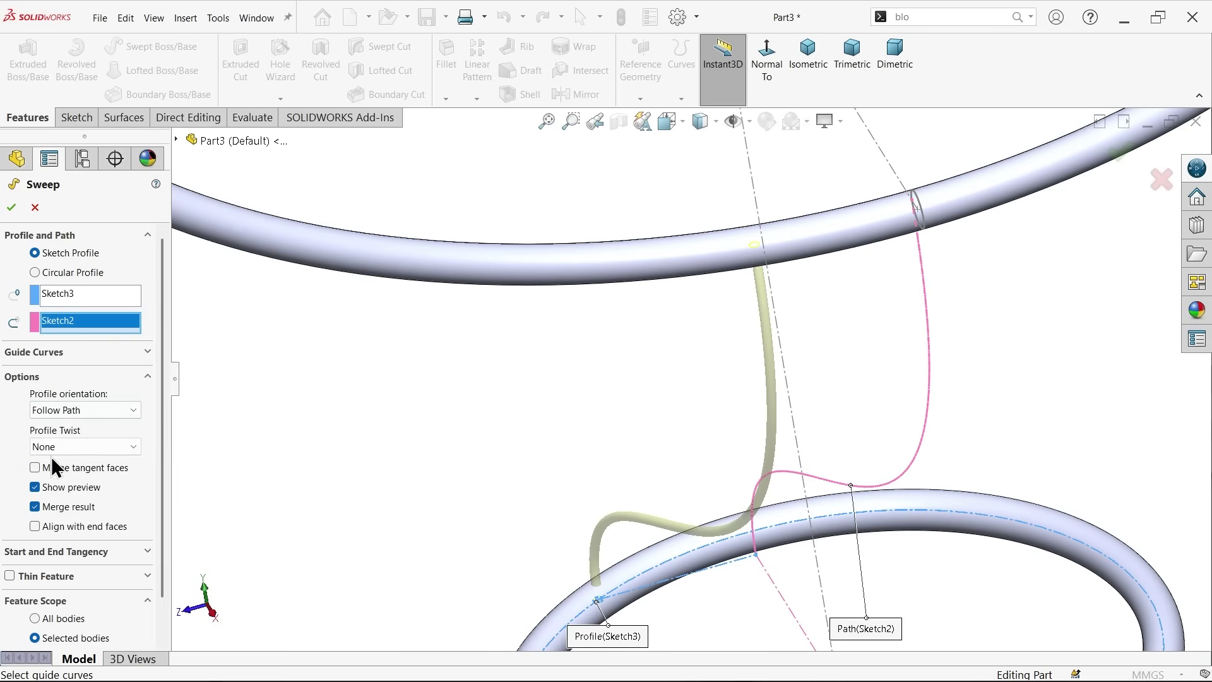
{"action": "left_click", "coordinate": [35, 506]}
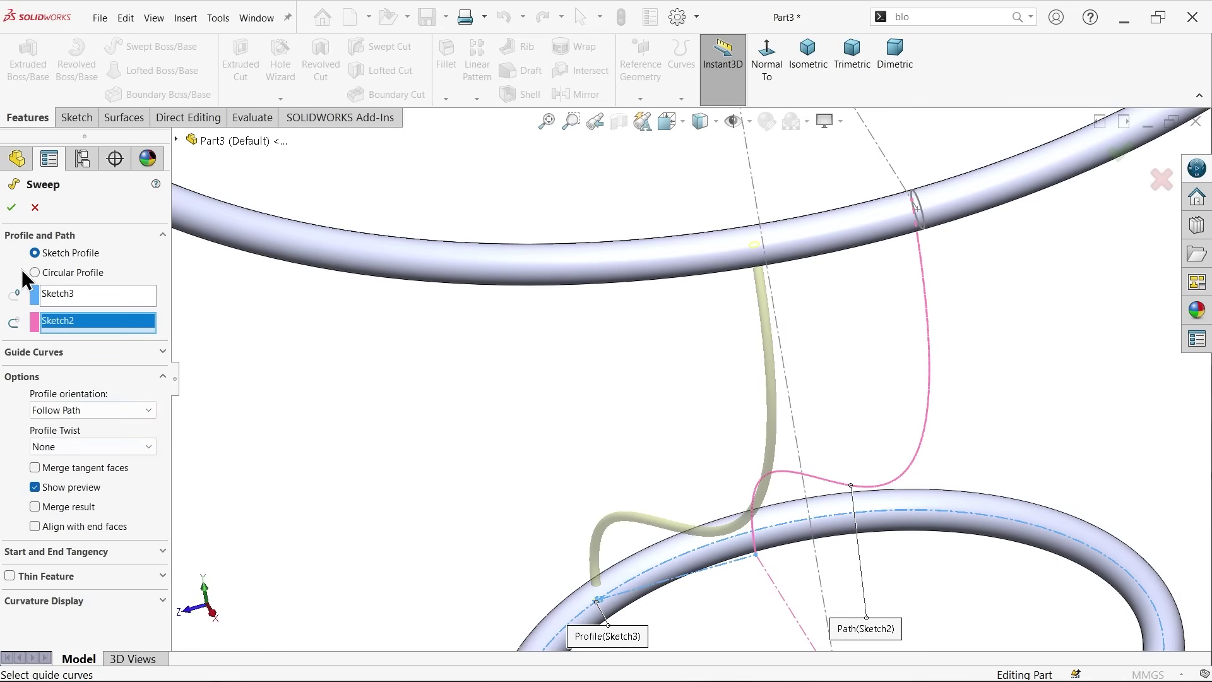
{"action": "left_click", "coordinate": [12, 208]}
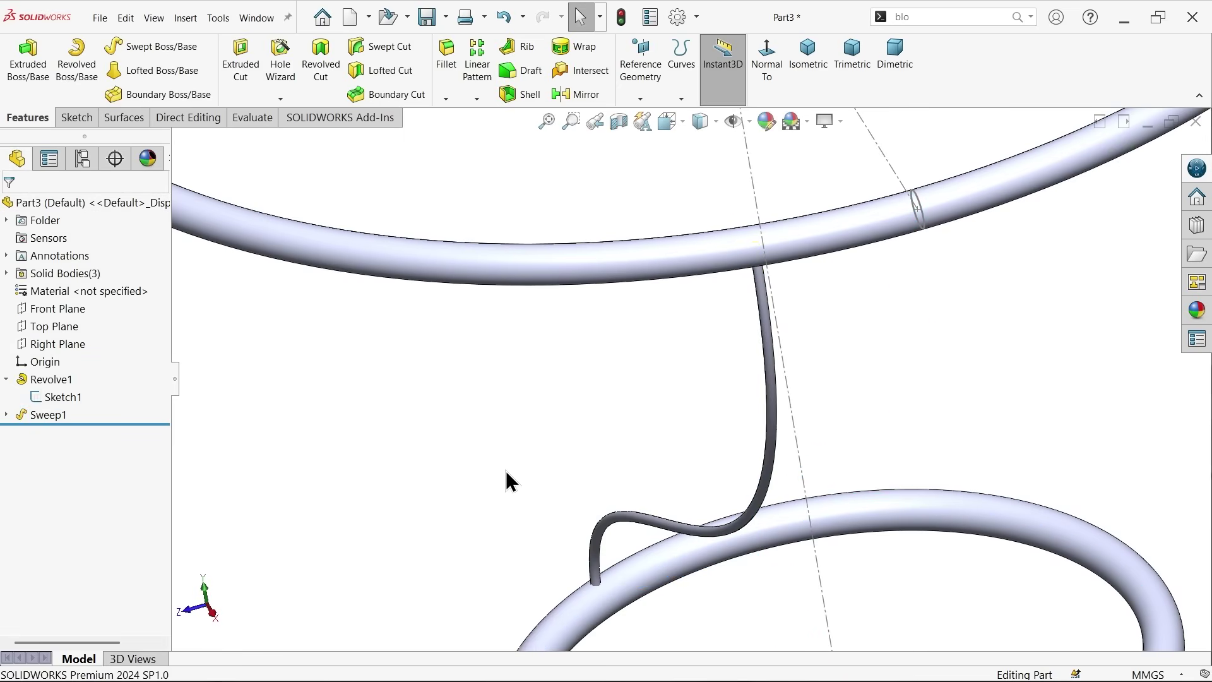
{"action": "scroll", "coordinate": [528, 433], "scroll_direction": "down", "scroll_amount": 4}
{"action": "middle_click_drag", "start_coordinate": [575, 411], "coordinate": [614, 422]}
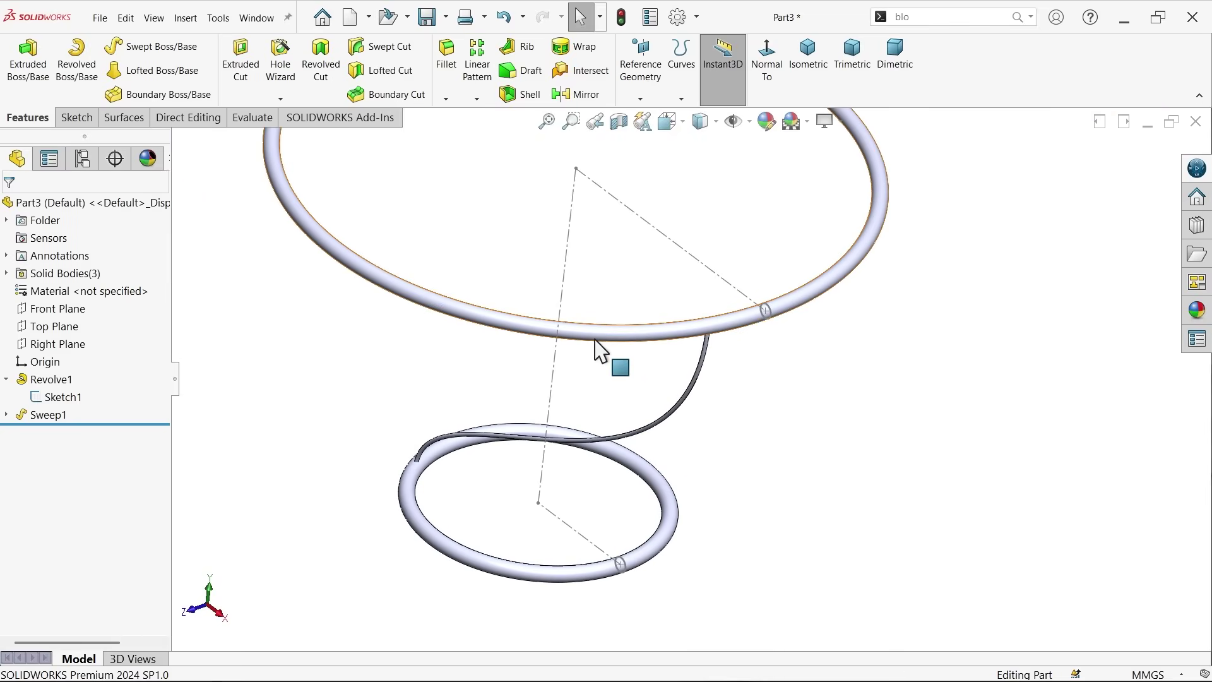
Circular-pattern the Sweep1 body around Line2@Sketch1: 45 instances, equally spaced over 360°
{"action": "left_click", "coordinate": [477, 98]}
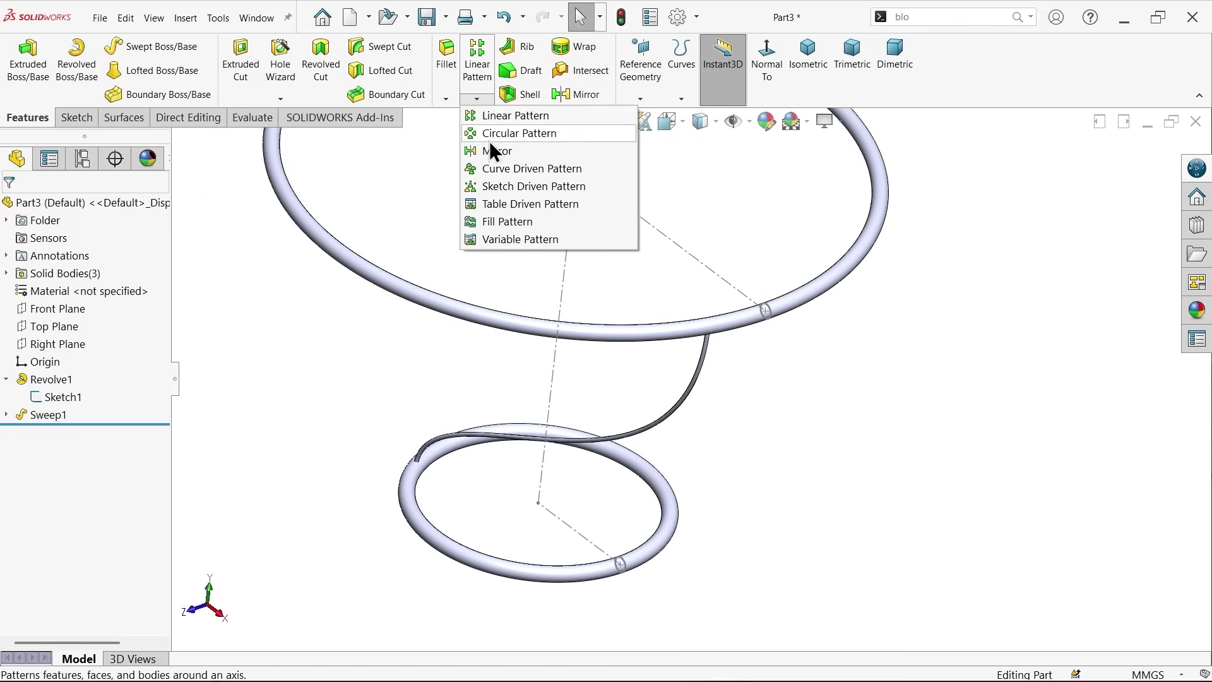
{"action": "left_click", "coordinate": [507, 136]}
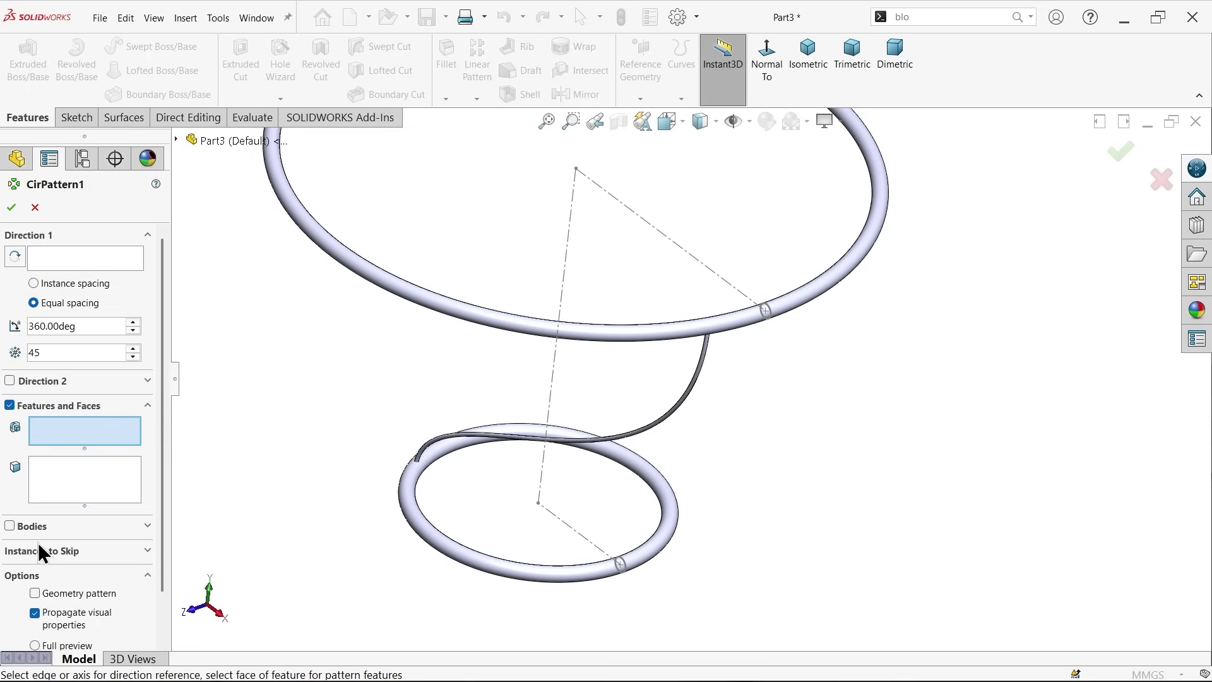
{"action": "left_click", "coordinate": [10, 525]}
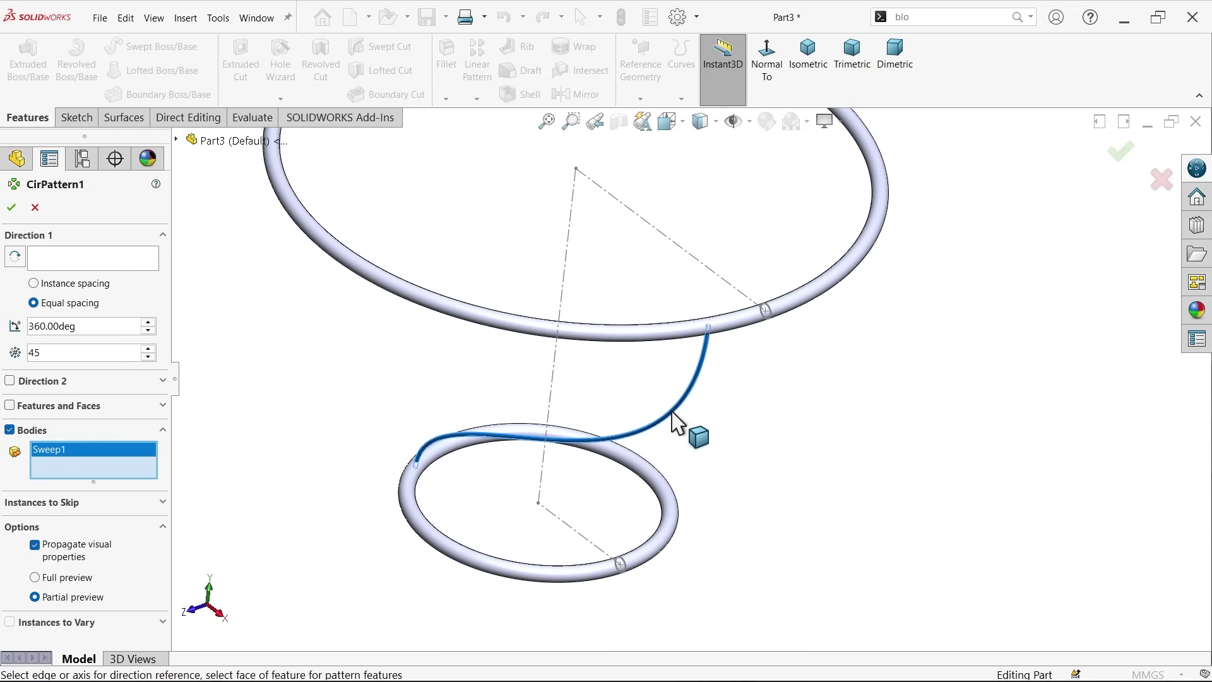
{"action": "left_click", "coordinate": [94, 258]}
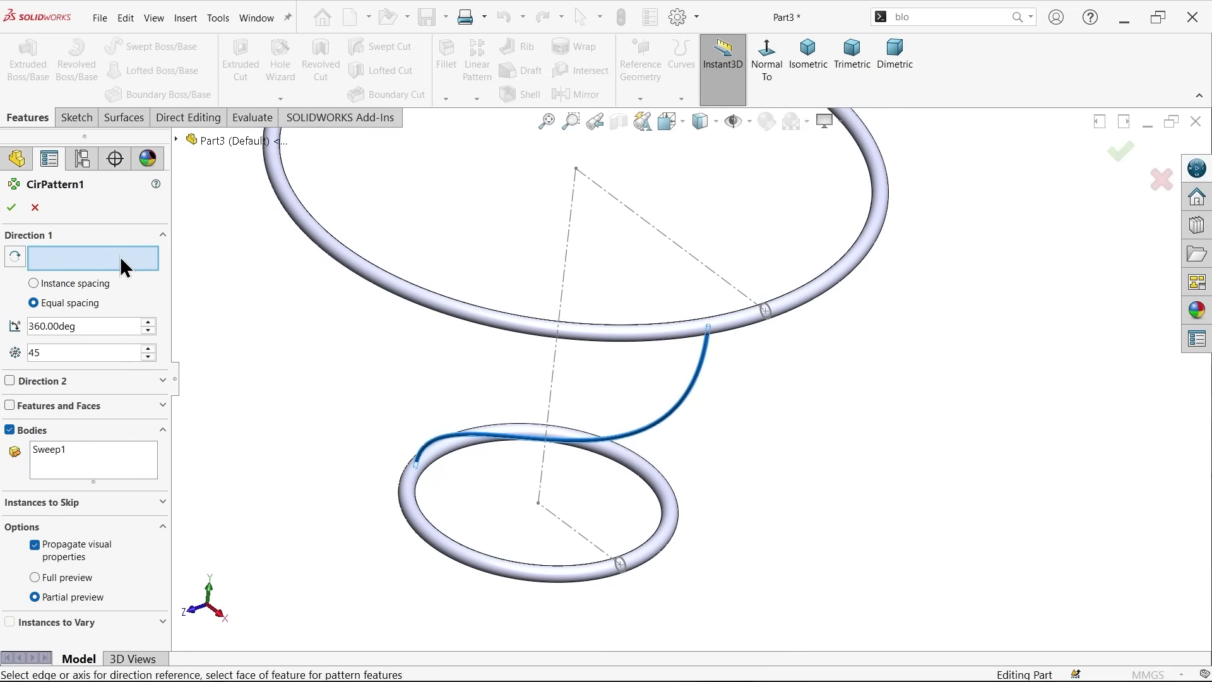
{"action": "left_click", "coordinate": [571, 277]}
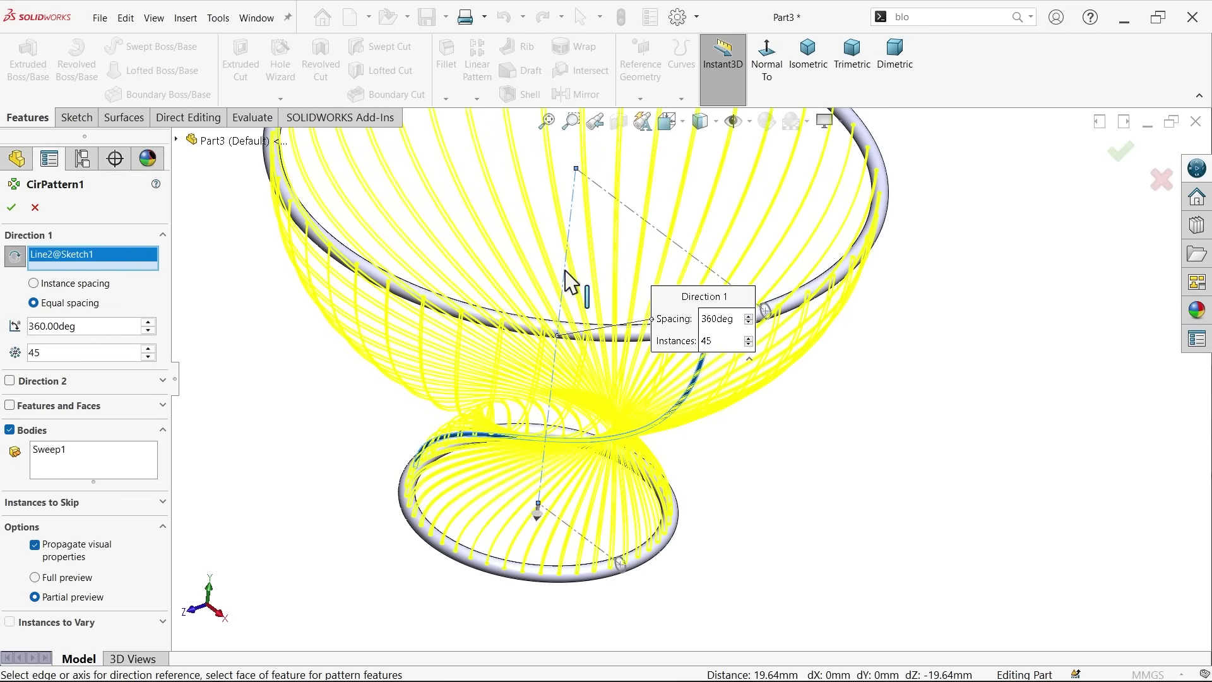
{"action": "double_click", "coordinate": [92, 327]}
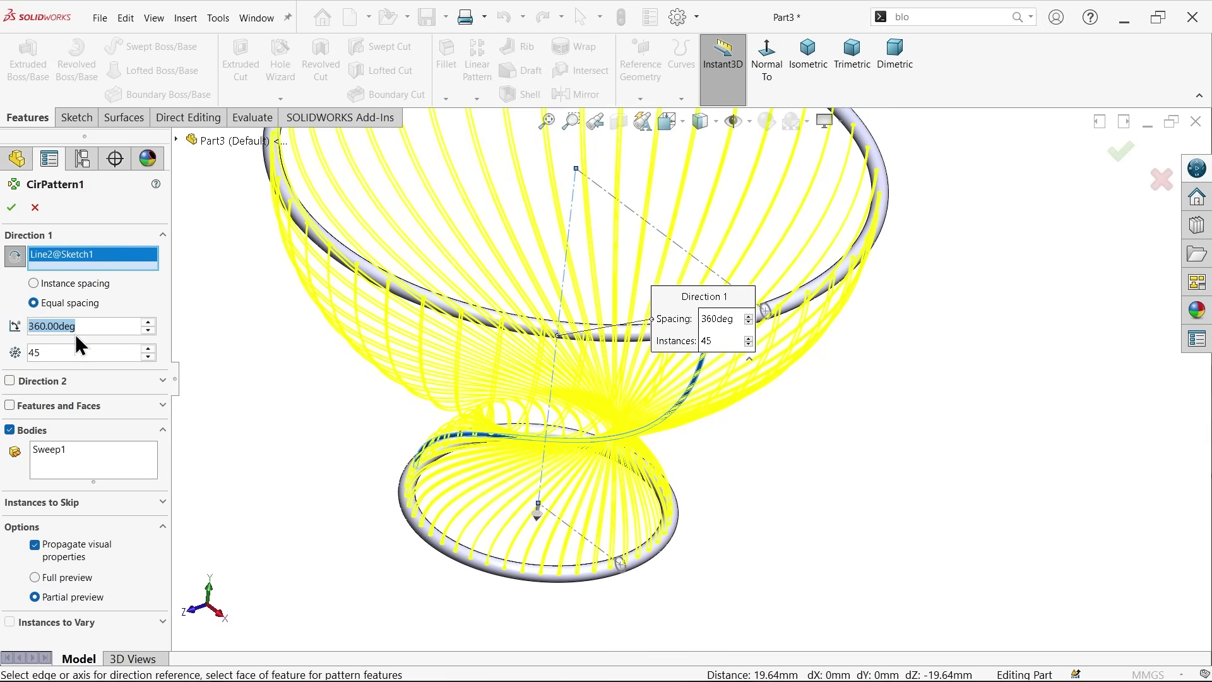
{"action": "left_click_drag", "start_coordinate": [56, 352], "coordinate": [29, 353]}
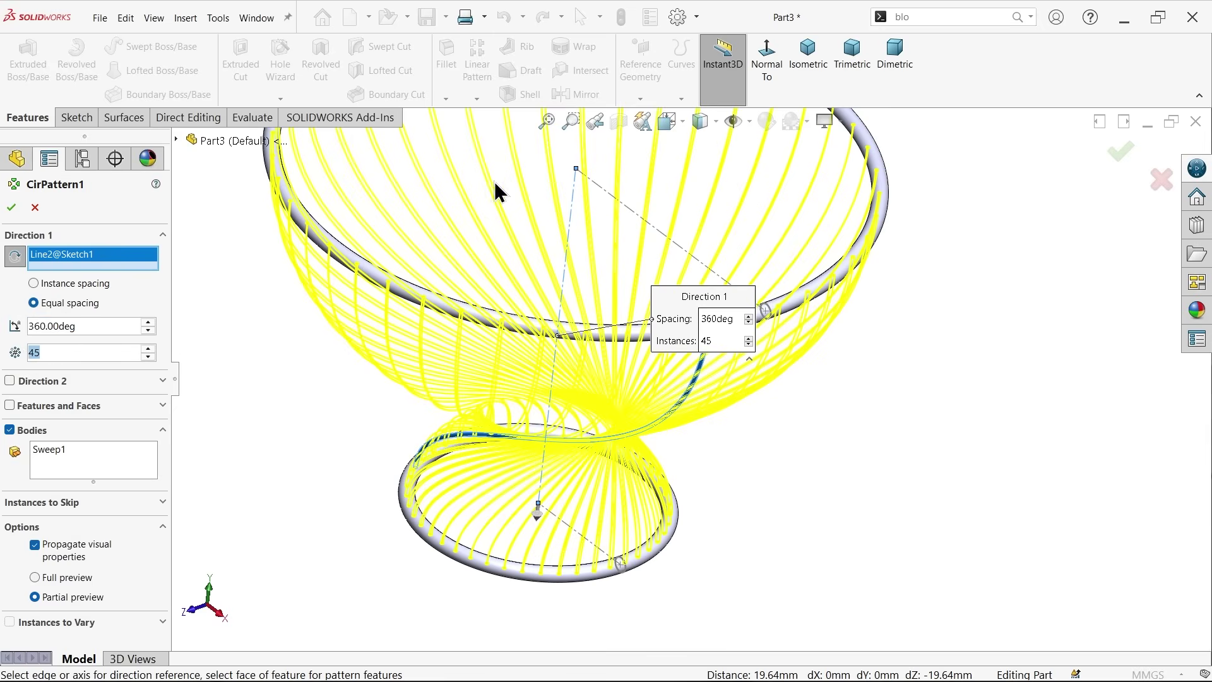
{"action": "left_click", "coordinate": [11, 207]}
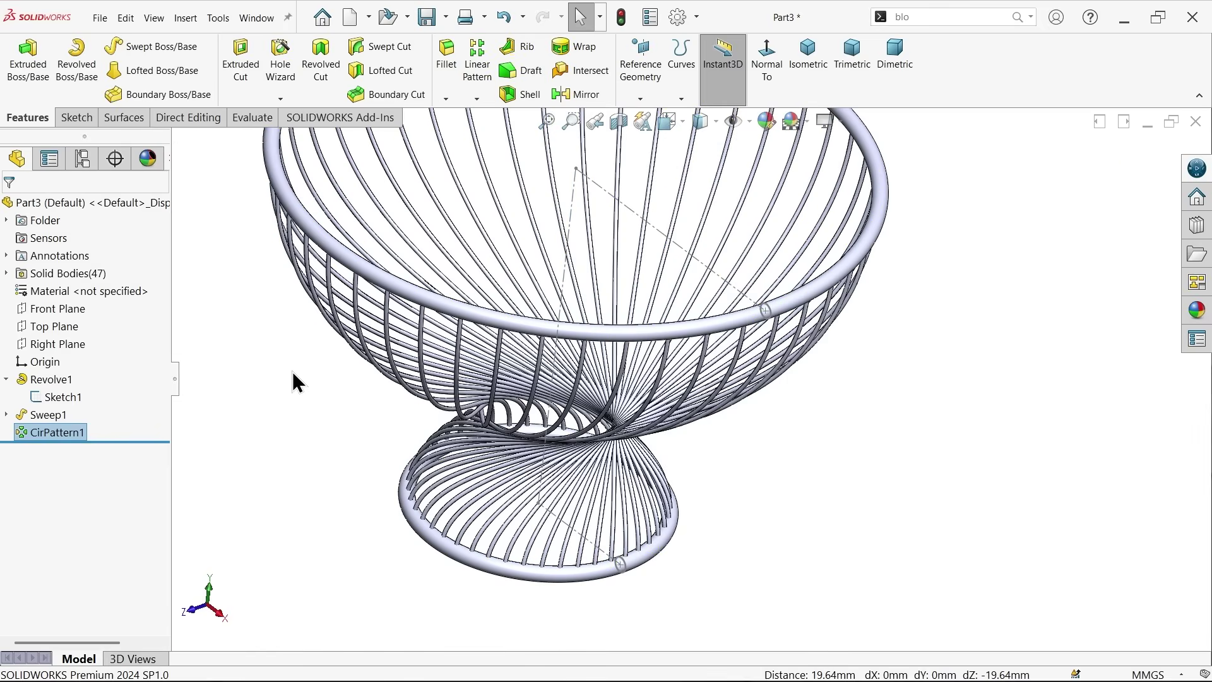
{"action": "mouse_move", "coordinate": [340, 412]}
{"action": "middle_mouse_down"}
{"action": "mouse_move", "coordinate": [439, 325]}
{"action": "mouse_move", "coordinate": [379, 419]}
{"action": "middle_mouse_up"}
Combine with Add all 45 patterned wires and both Revolve1 rims into one body
{"action": "key", "text": "f"}
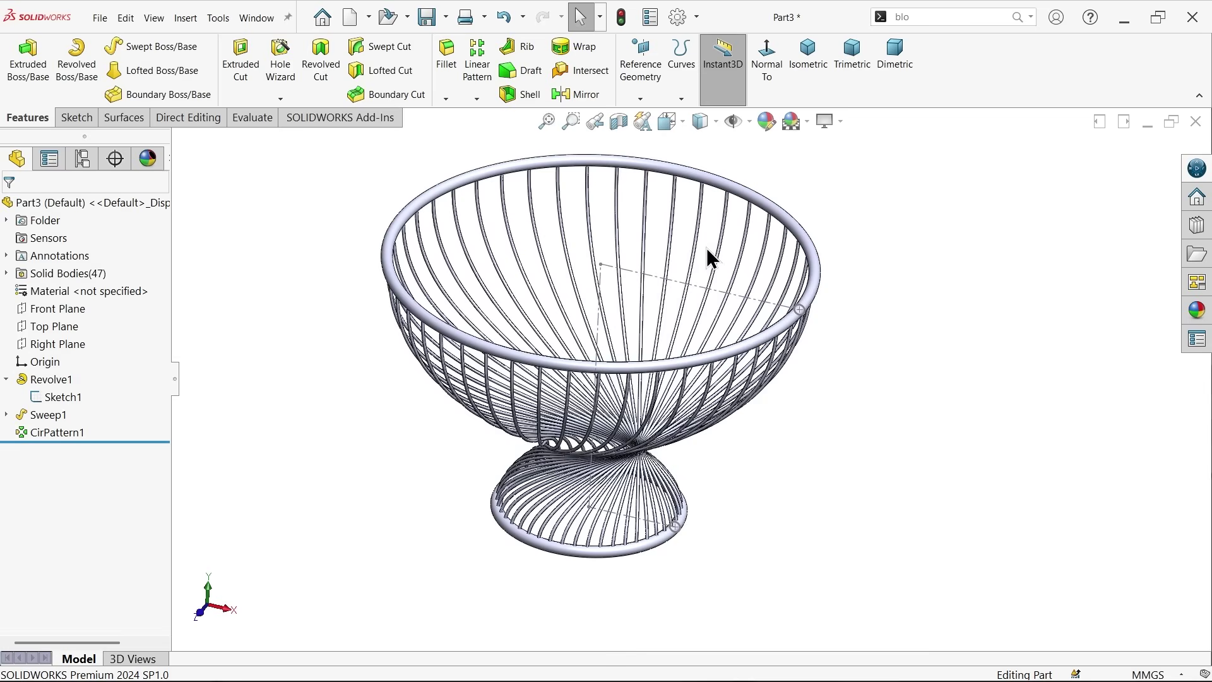
{"action": "left_click", "coordinate": [9, 273]}
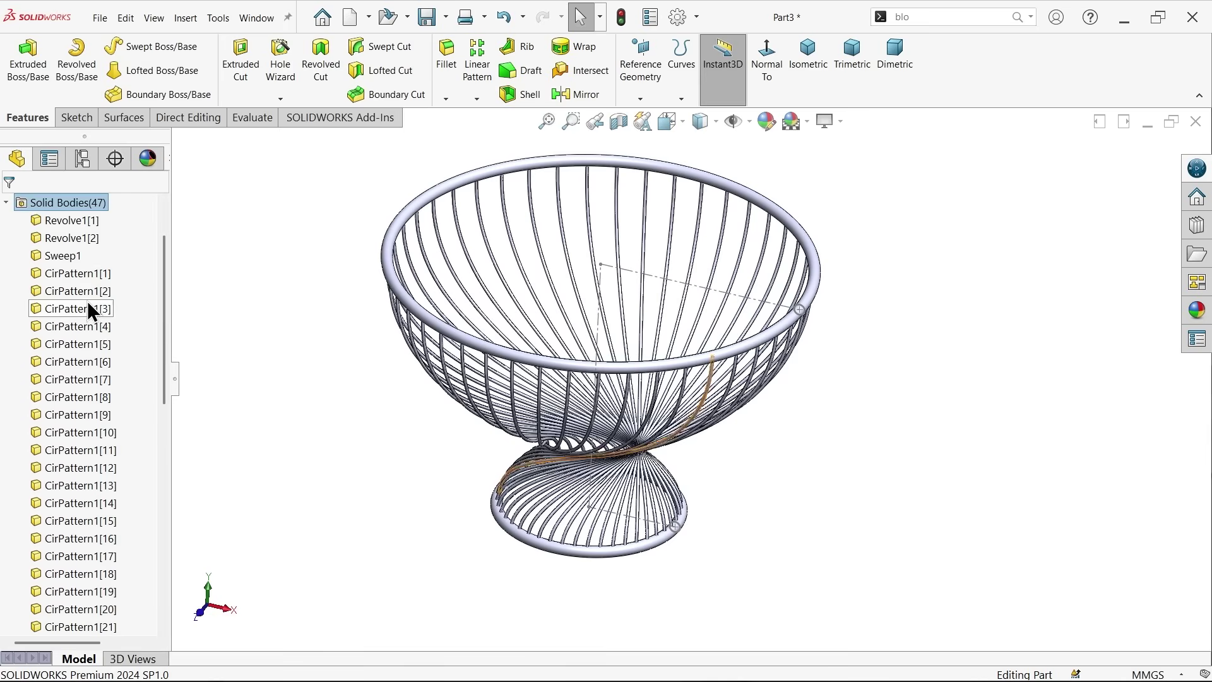
{"action": "left_click", "coordinate": [188, 116]}
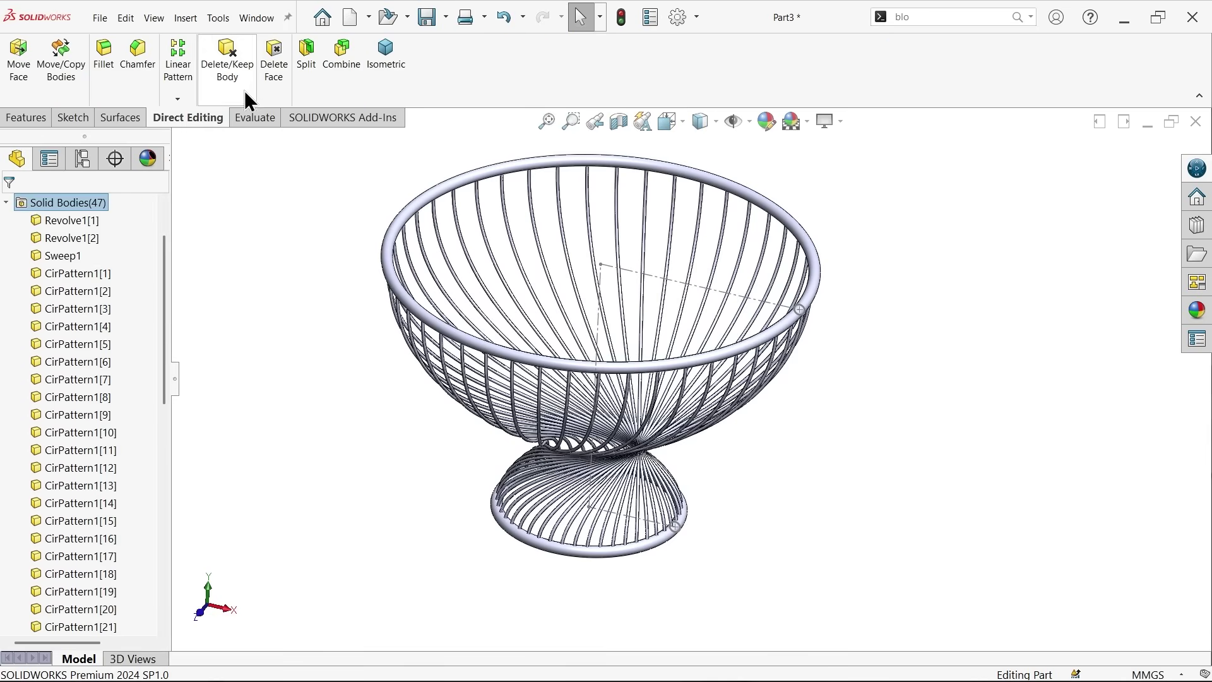
{"action": "left_click", "coordinate": [342, 58]}
{"action": "scroll", "coordinate": [486, 209], "scroll_direction": "down", "scroll_amount": 1}
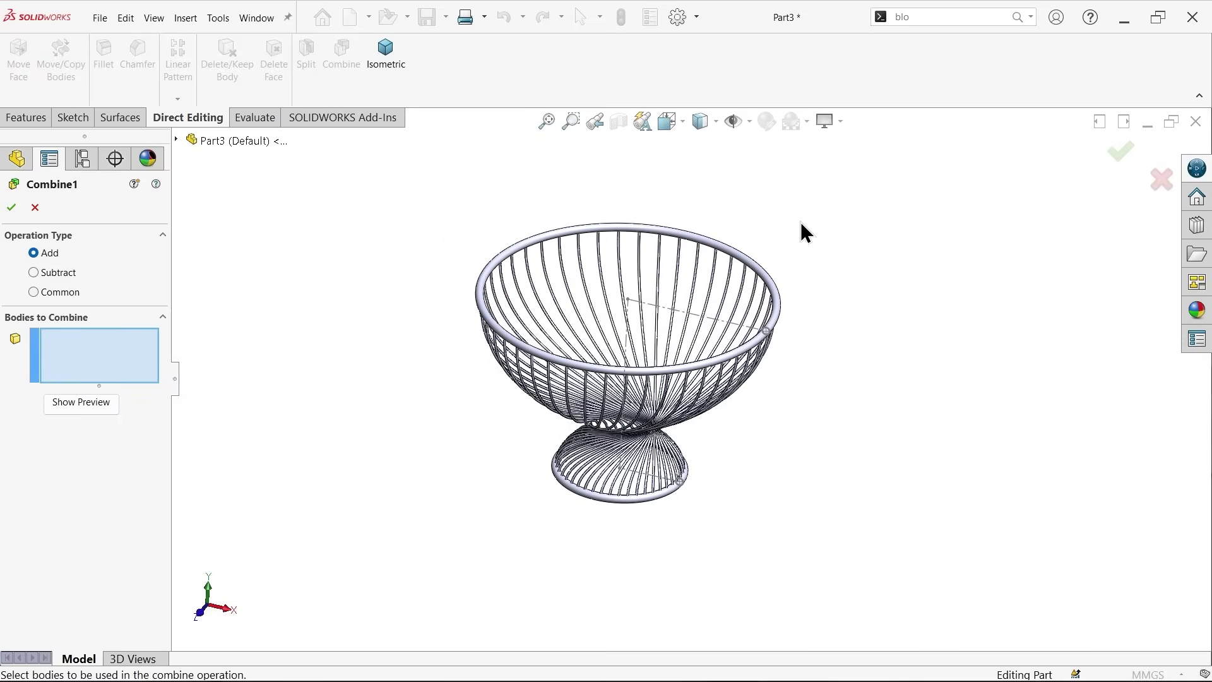
{"action": "left_click_drag", "start_coordinate": [868, 178], "coordinate": [477, 532]}
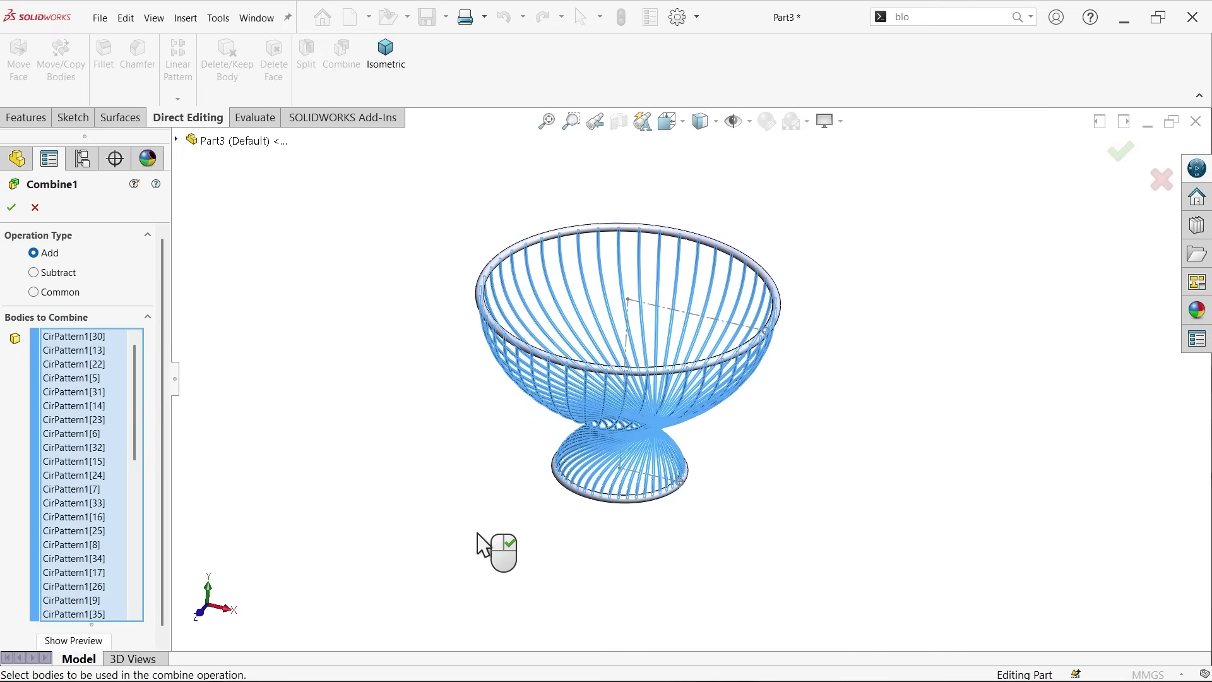
{"action": "scroll", "coordinate": [604, 362], "scroll_direction": "up", "scroll_amount": 3}
{"action": "scroll", "coordinate": [605, 362], "scroll_direction": "up", "scroll_amount": 3}
{"action": "left_click", "coordinate": [571, 387]}
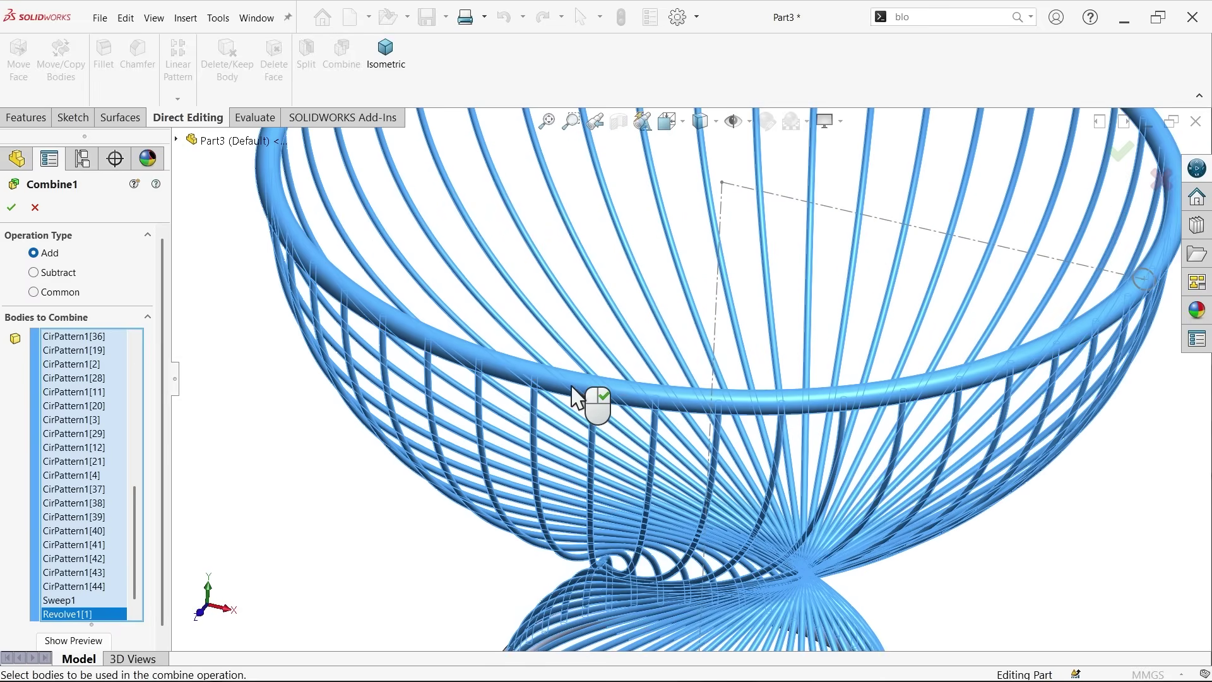
{"action": "scroll", "coordinate": [632, 496], "scroll_direction": "down", "scroll_amount": 5}
{"action": "scroll", "coordinate": [632, 495], "scroll_direction": "up", "scroll_amount": 4}
{"action": "left_click", "coordinate": [624, 403]}
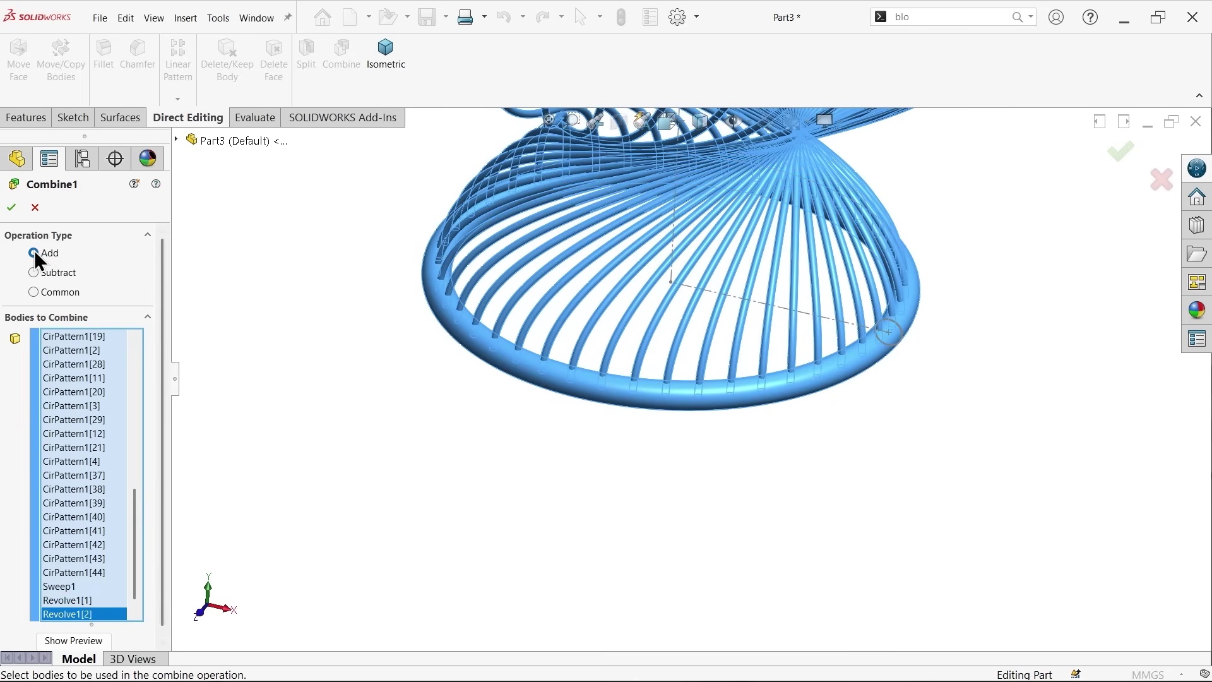
{"action": "left_click", "coordinate": [11, 207]}
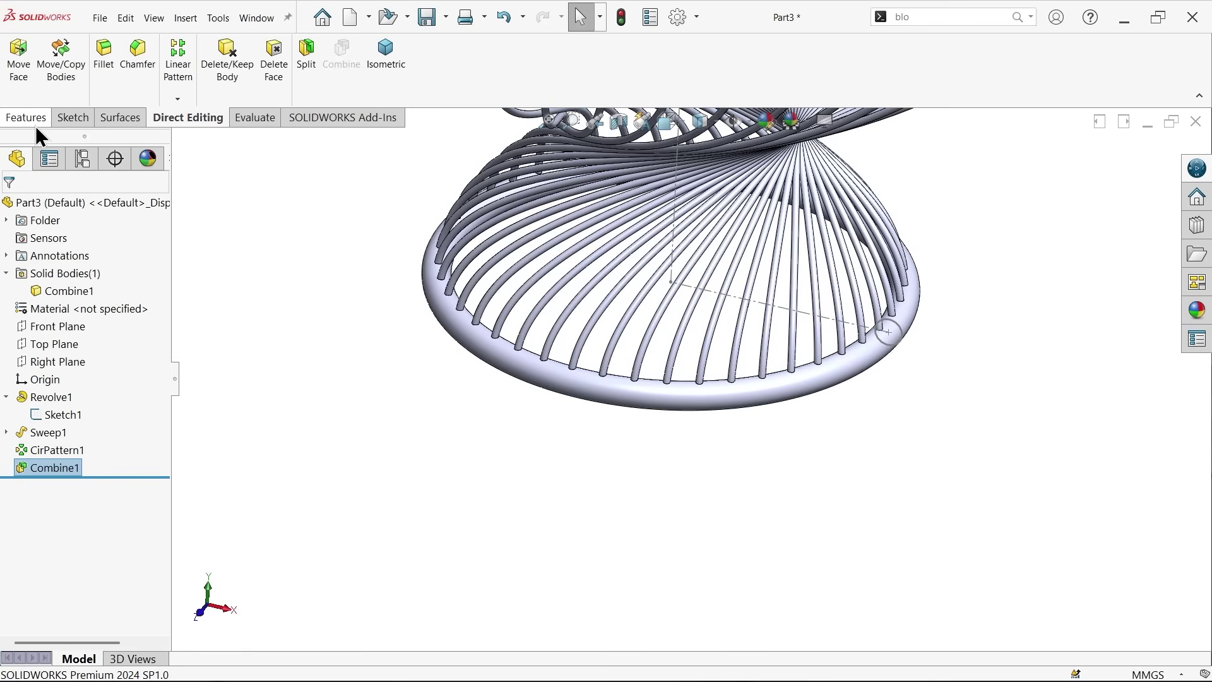
Show the basket in dimetric view and apply the yellow high gloss plastic appearance
{"action": "left_click", "coordinate": [27, 118]}
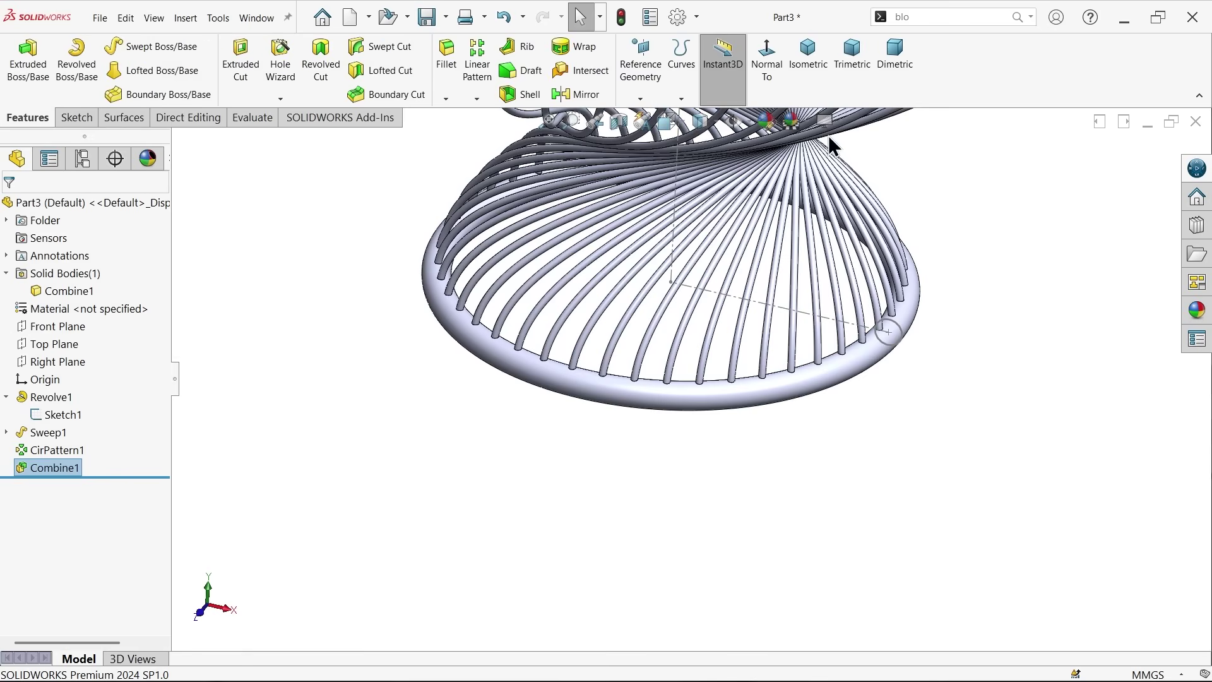
{"action": "left_click", "coordinate": [814, 50]}
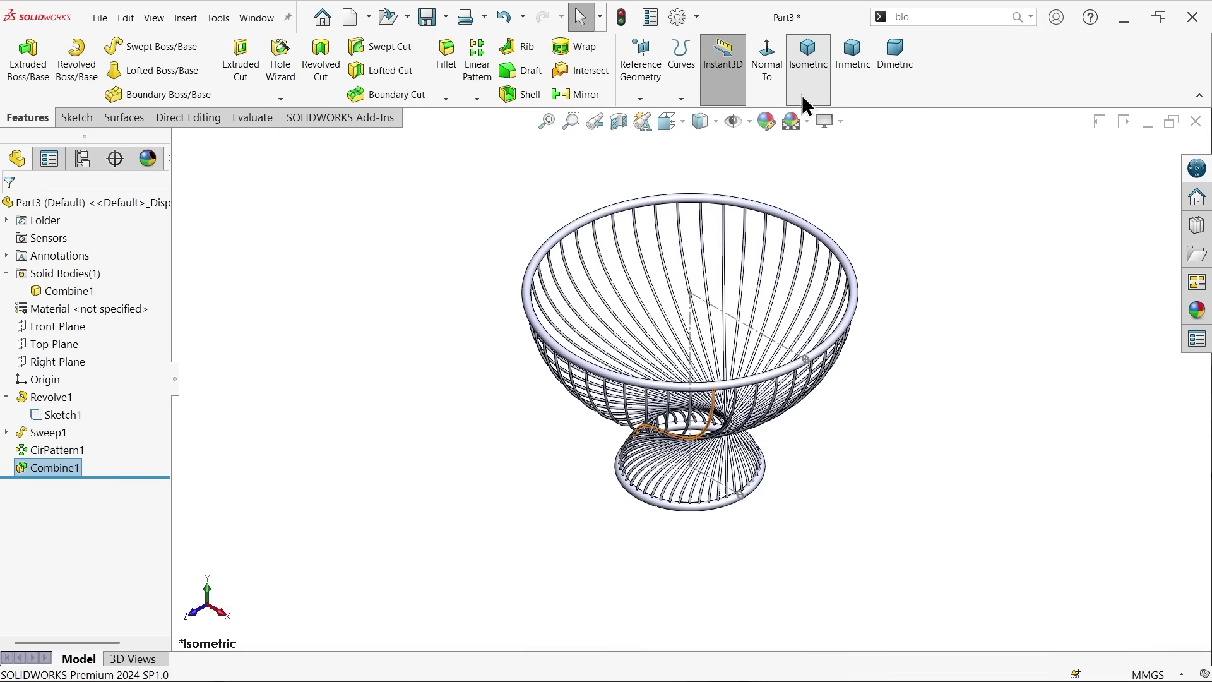
{"action": "left_click", "coordinate": [892, 65]}
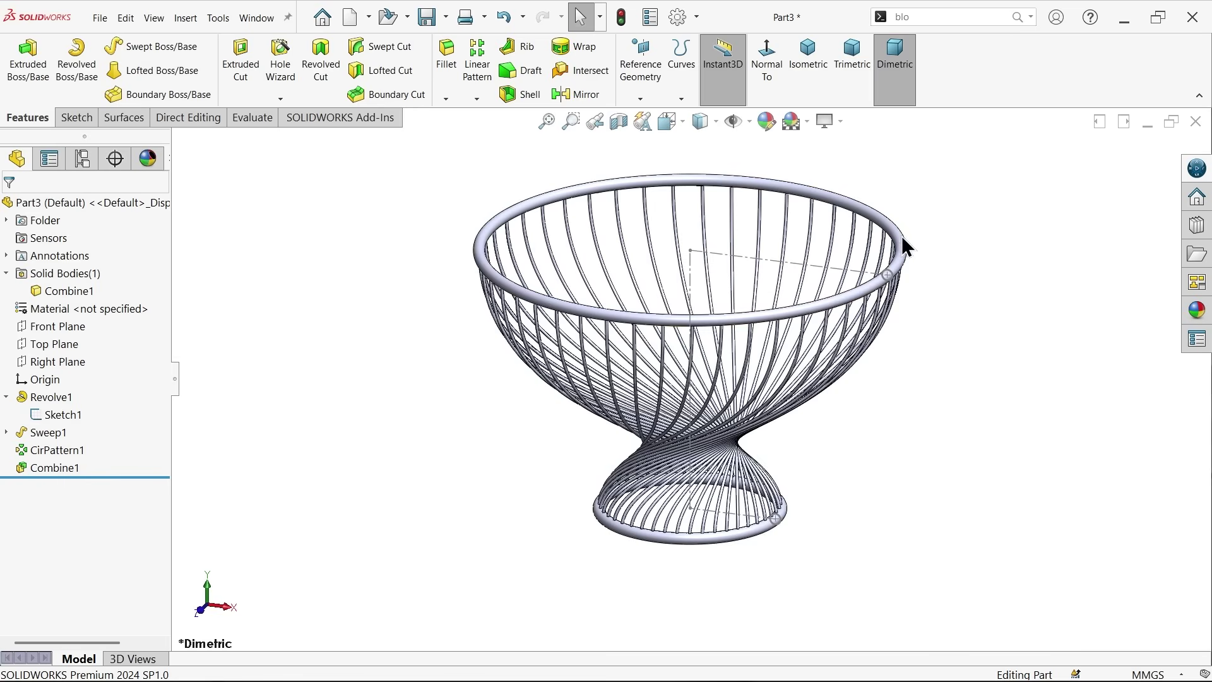
{"action": "left_click", "coordinate": [1196, 309]}
{"action": "double_click", "coordinate": [1129, 491]}
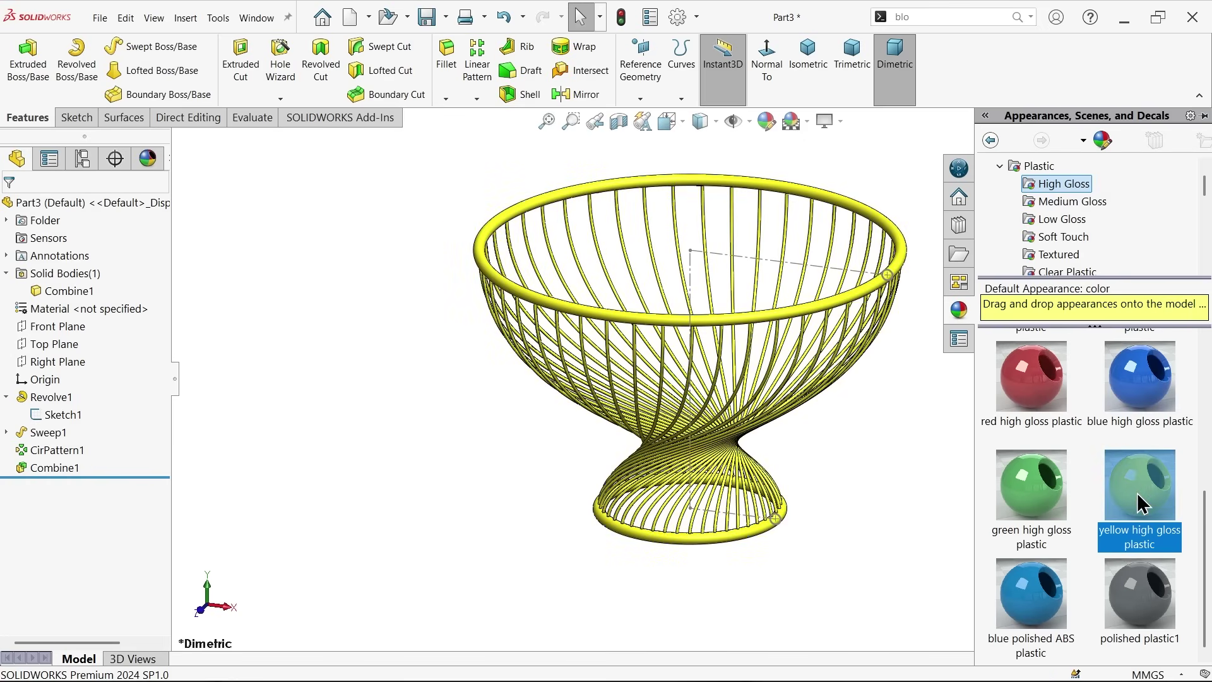
Hide the axis sketch Sketch1 and orbit to view the finished basket
{"action": "left_click", "coordinate": [860, 269]}
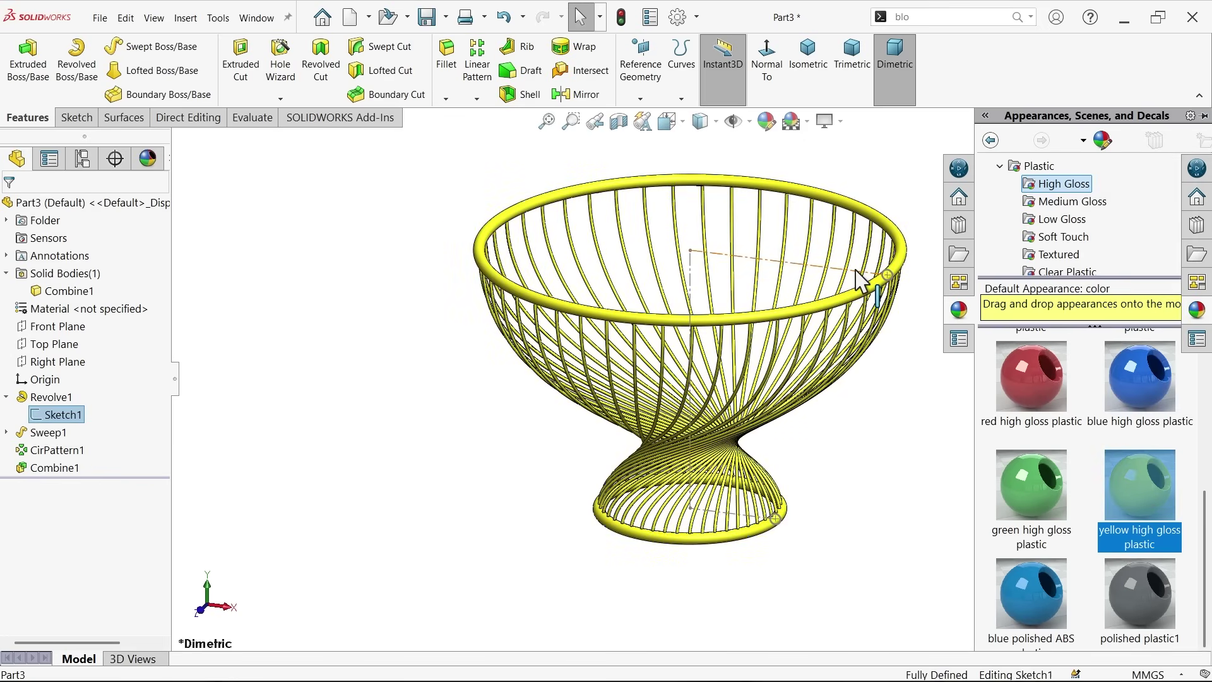
{"action": "left_click", "coordinate": [912, 231]}
{"action": "scroll", "coordinate": [919, 329], "scroll_direction": "down", "scroll_amount": 3}
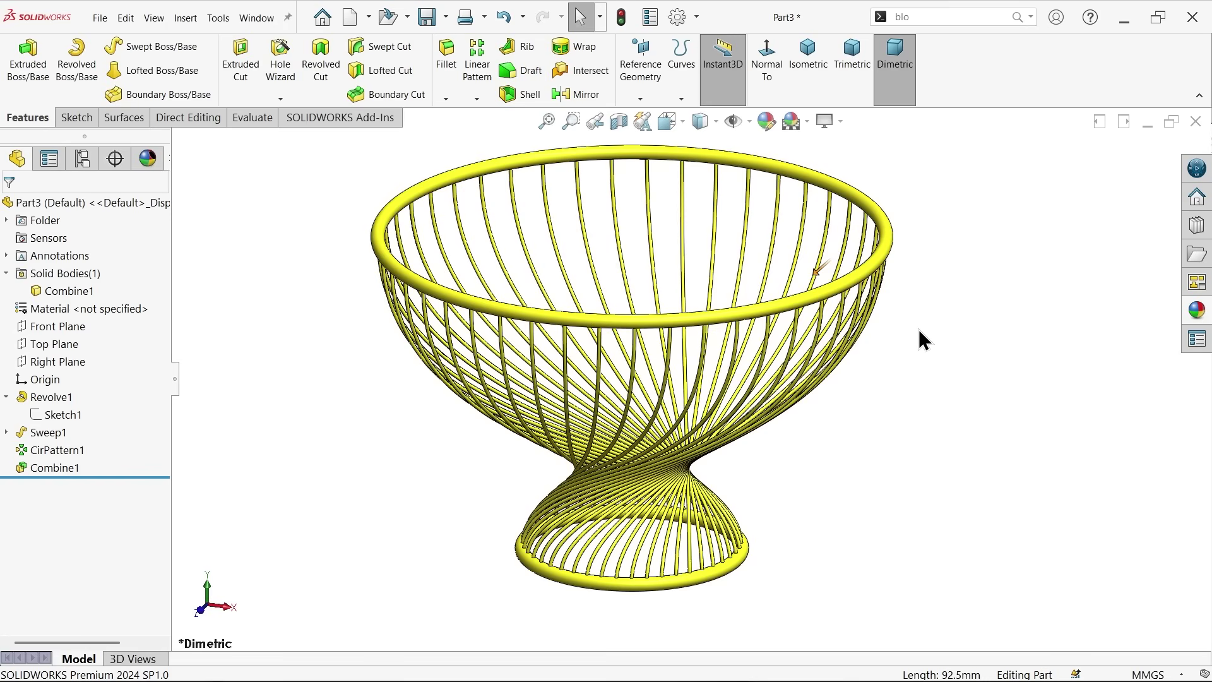
{"action": "mouse_move", "coordinate": [919, 329]}
{"action": "middle_mouse_down"}
{"action": "mouse_move", "coordinate": [886, 350]}
{"action": "mouse_move", "coordinate": [800, 304]}
{"action": "mouse_move", "coordinate": [631, 327]}
{"action": "mouse_move", "coordinate": [786, 331]}
{"action": "mouse_move", "coordinate": [801, 418]}
{"action": "mouse_move", "coordinate": [796, 382]}
{"action": "middle_mouse_up"}
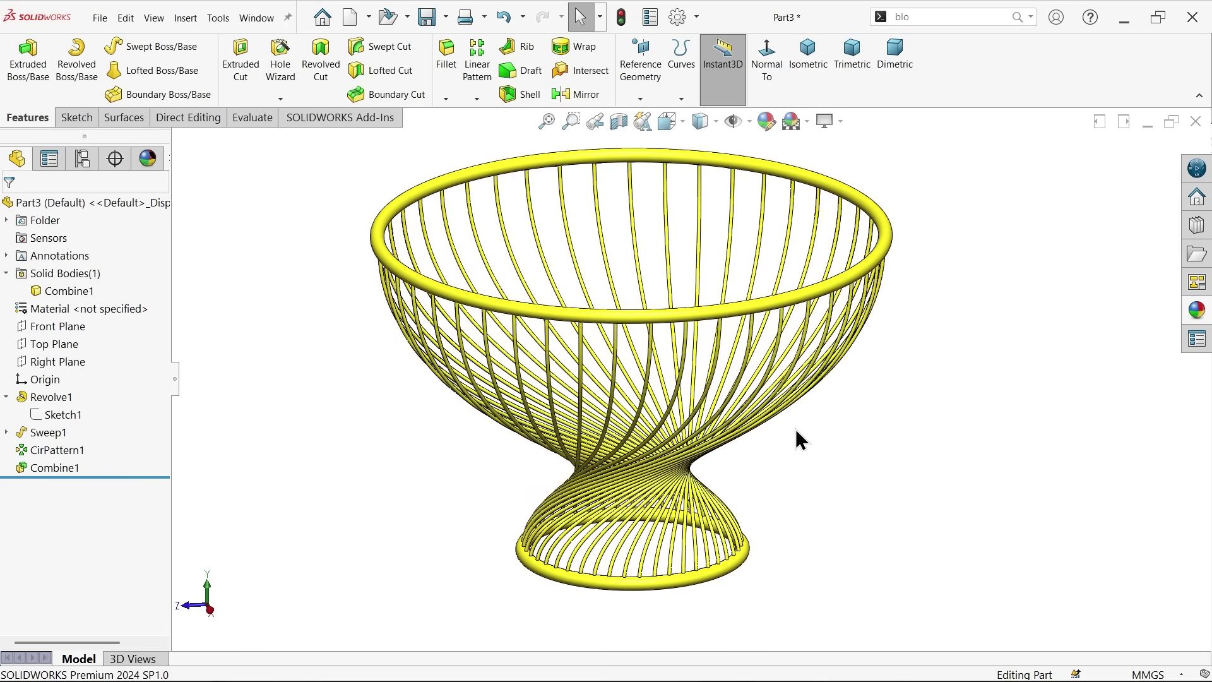